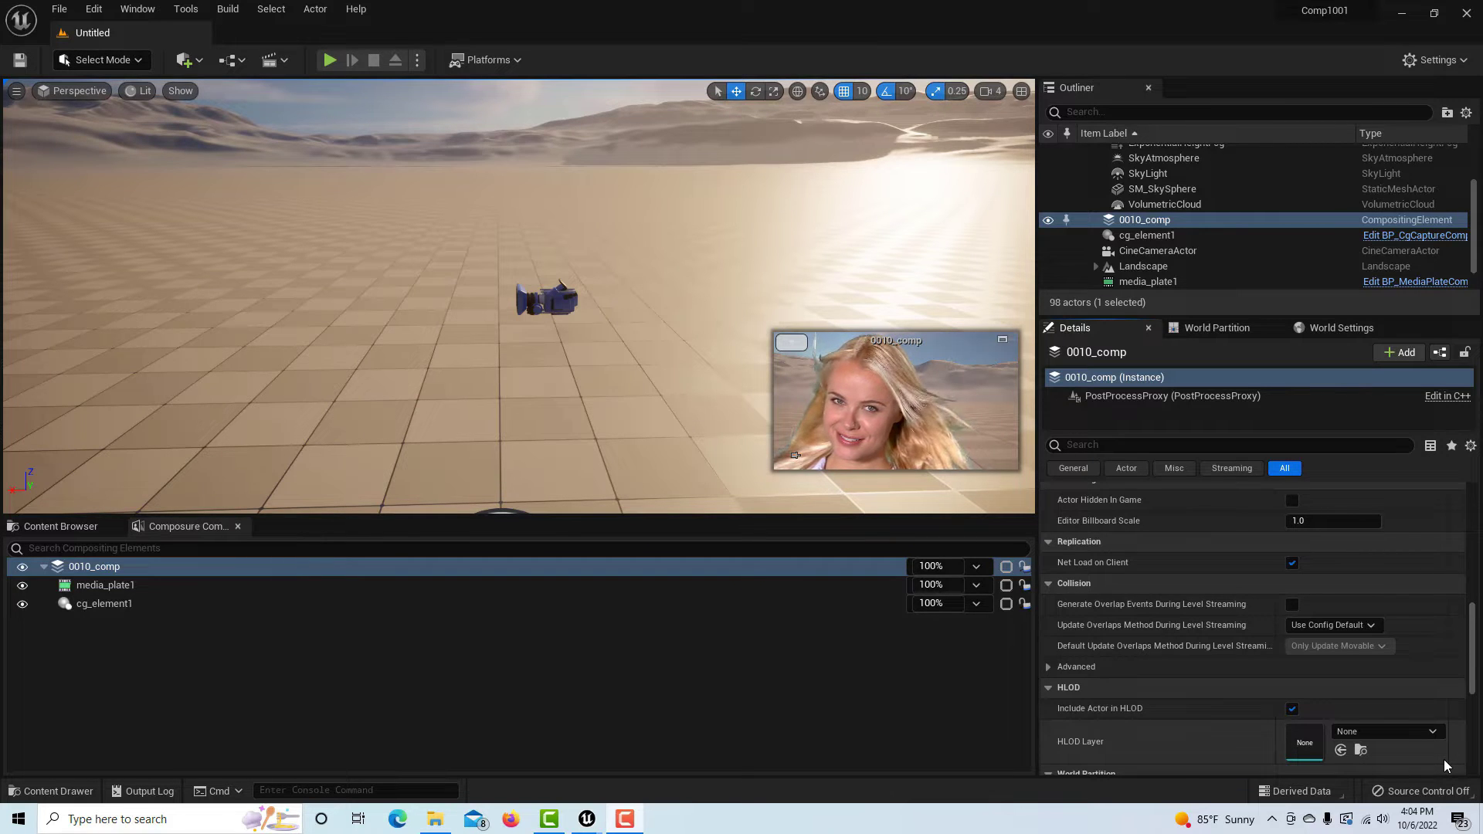
# Step: Select media_plate1 and expand its Chroma Keying pass and material parameters
pyautogui.scroll(-1, 1477, 663)
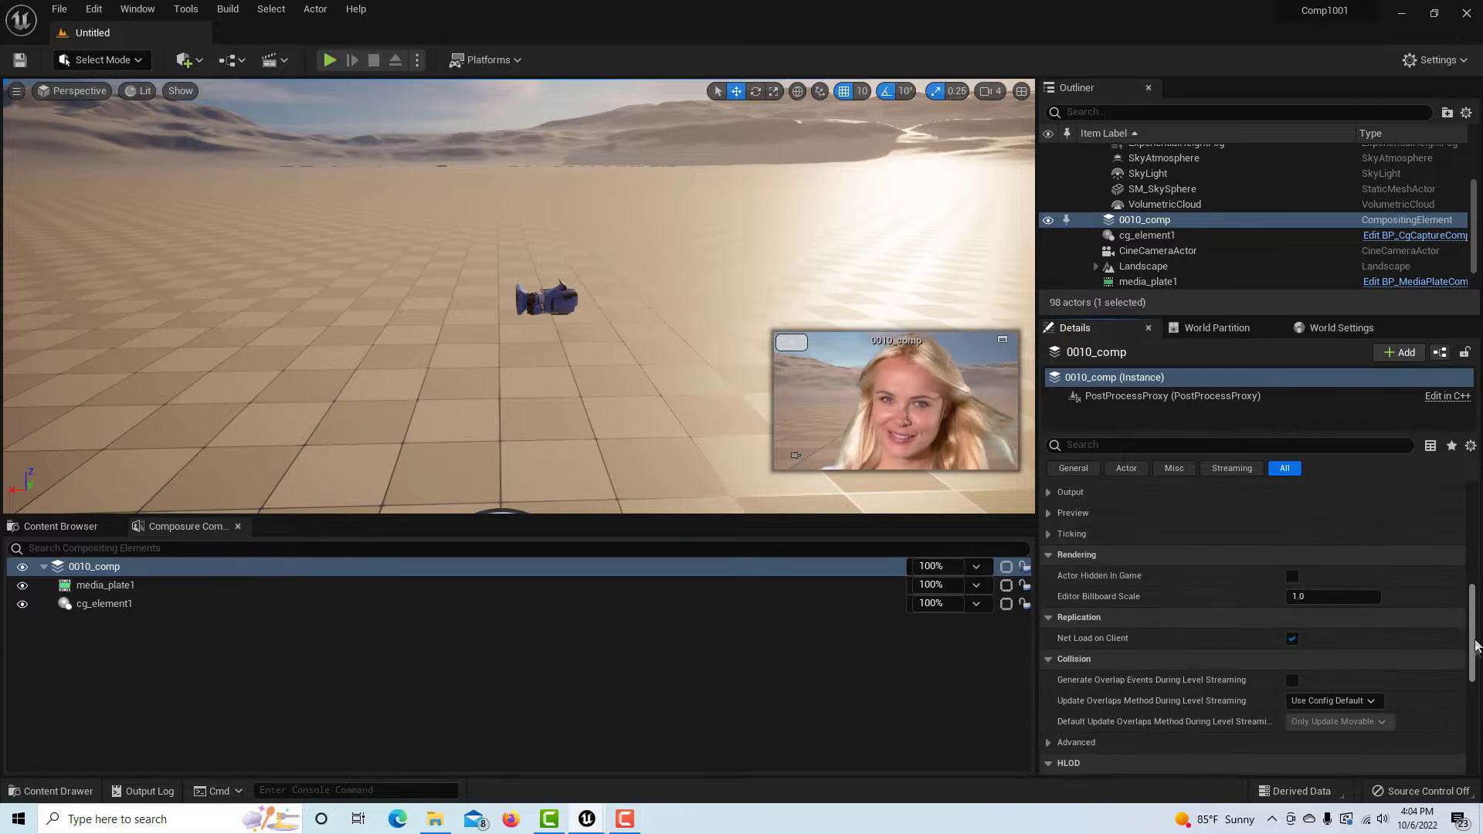
pyautogui.scroll(5, 1477, 663)
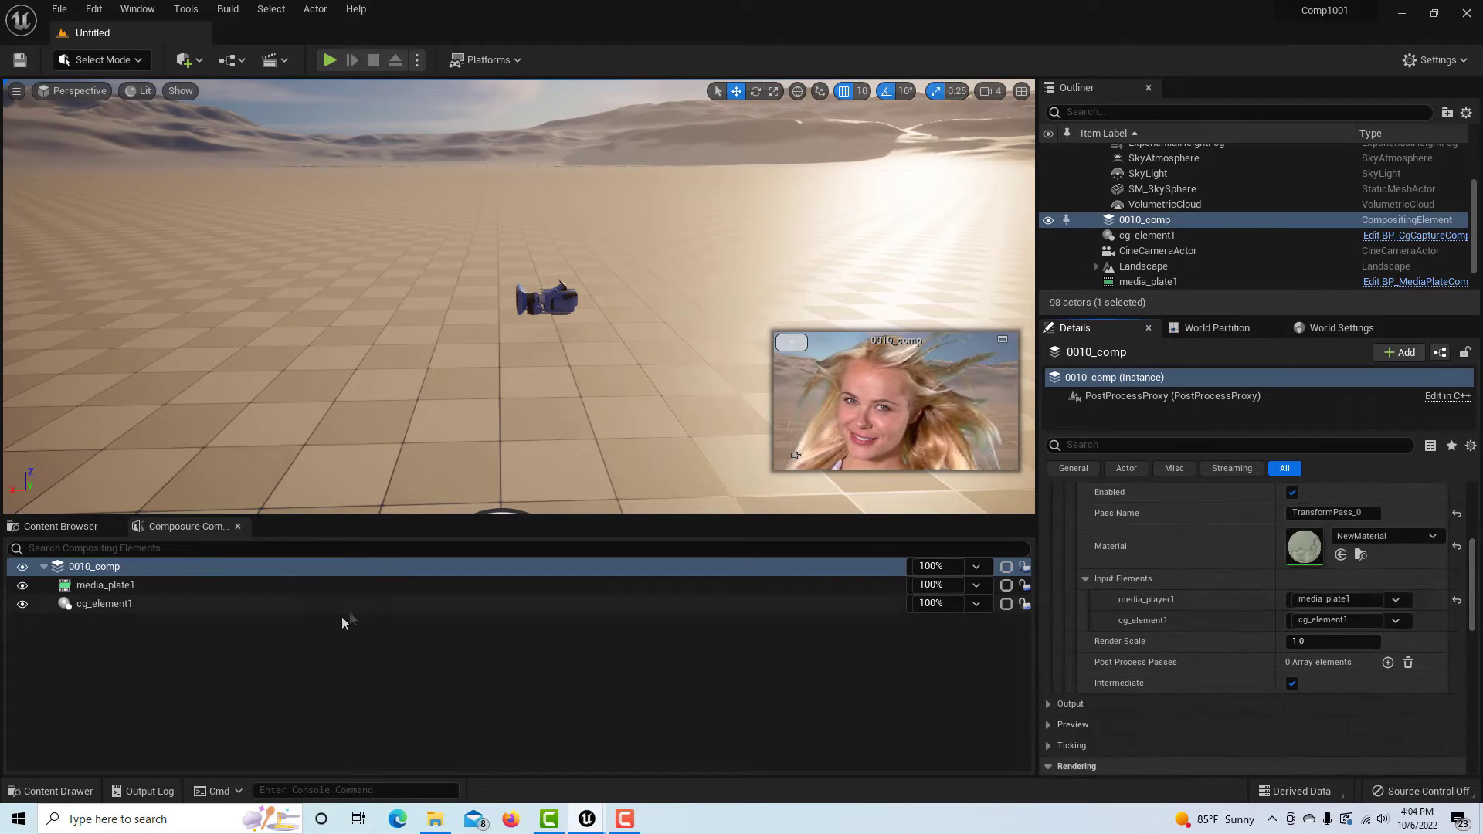
pyautogui.click(352, 589)
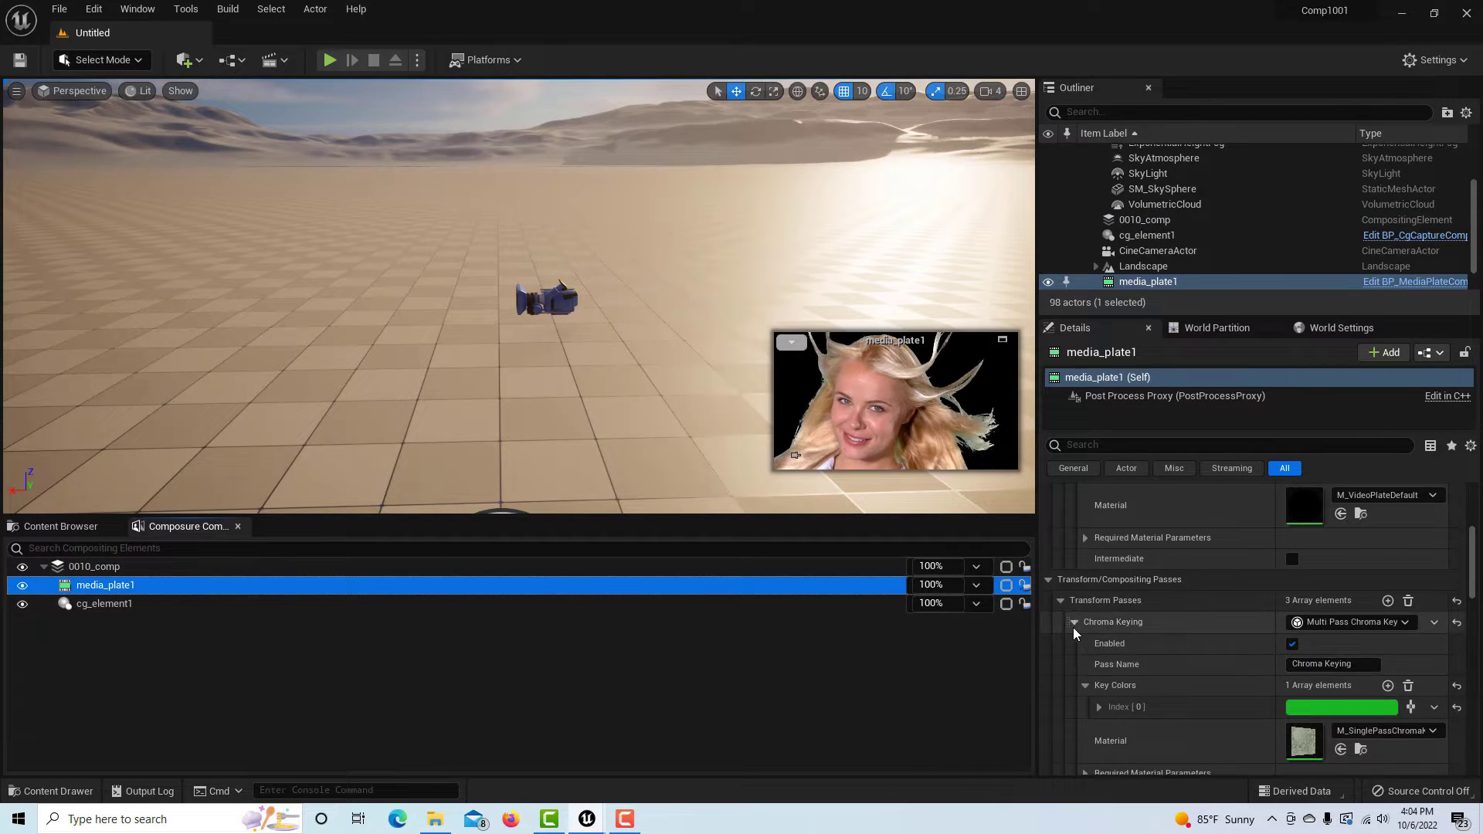
pyautogui.click(1074, 645)
pyautogui.click(1074, 644)
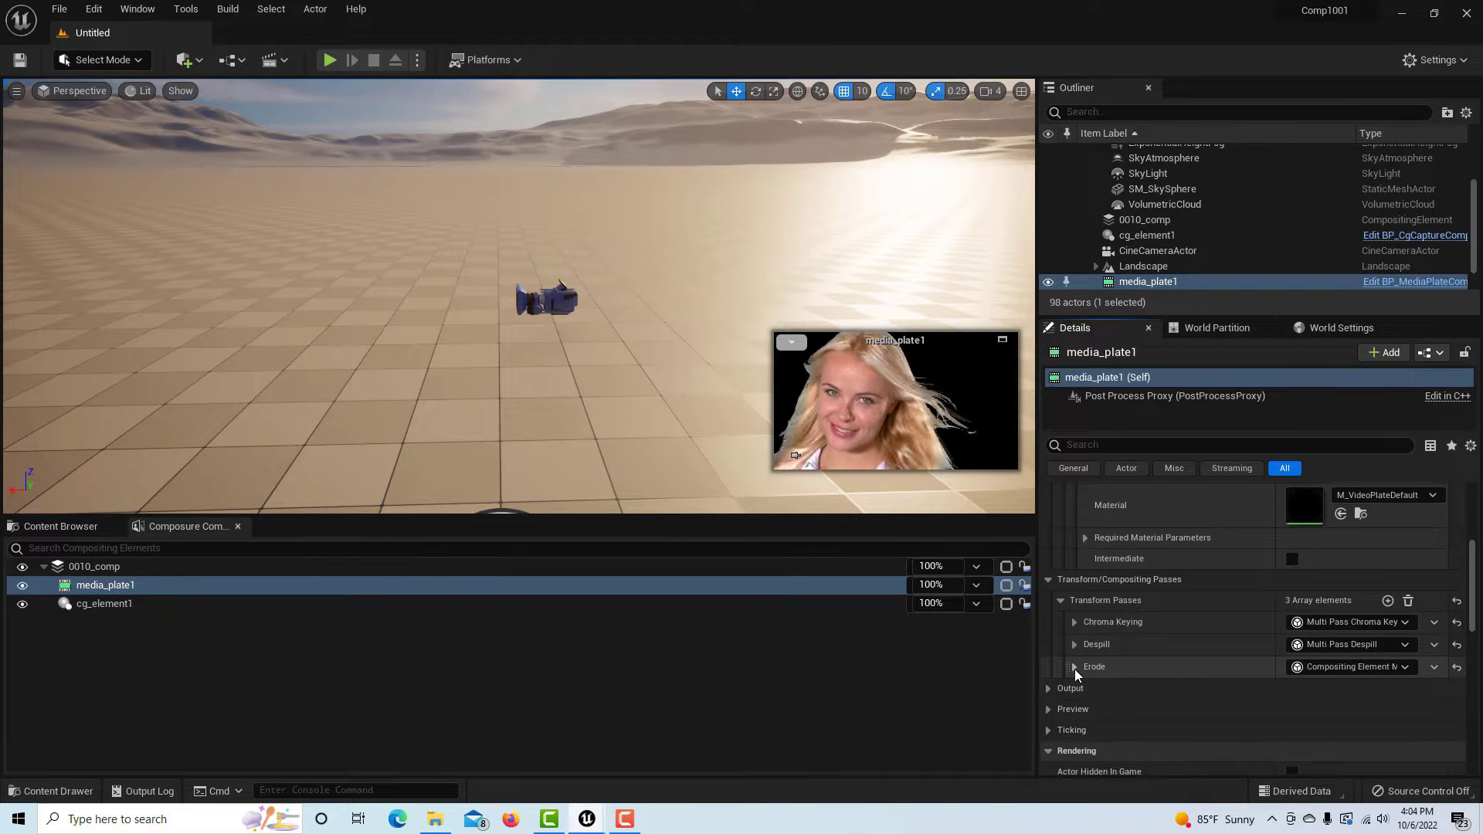
pyautogui.click(1075, 623)
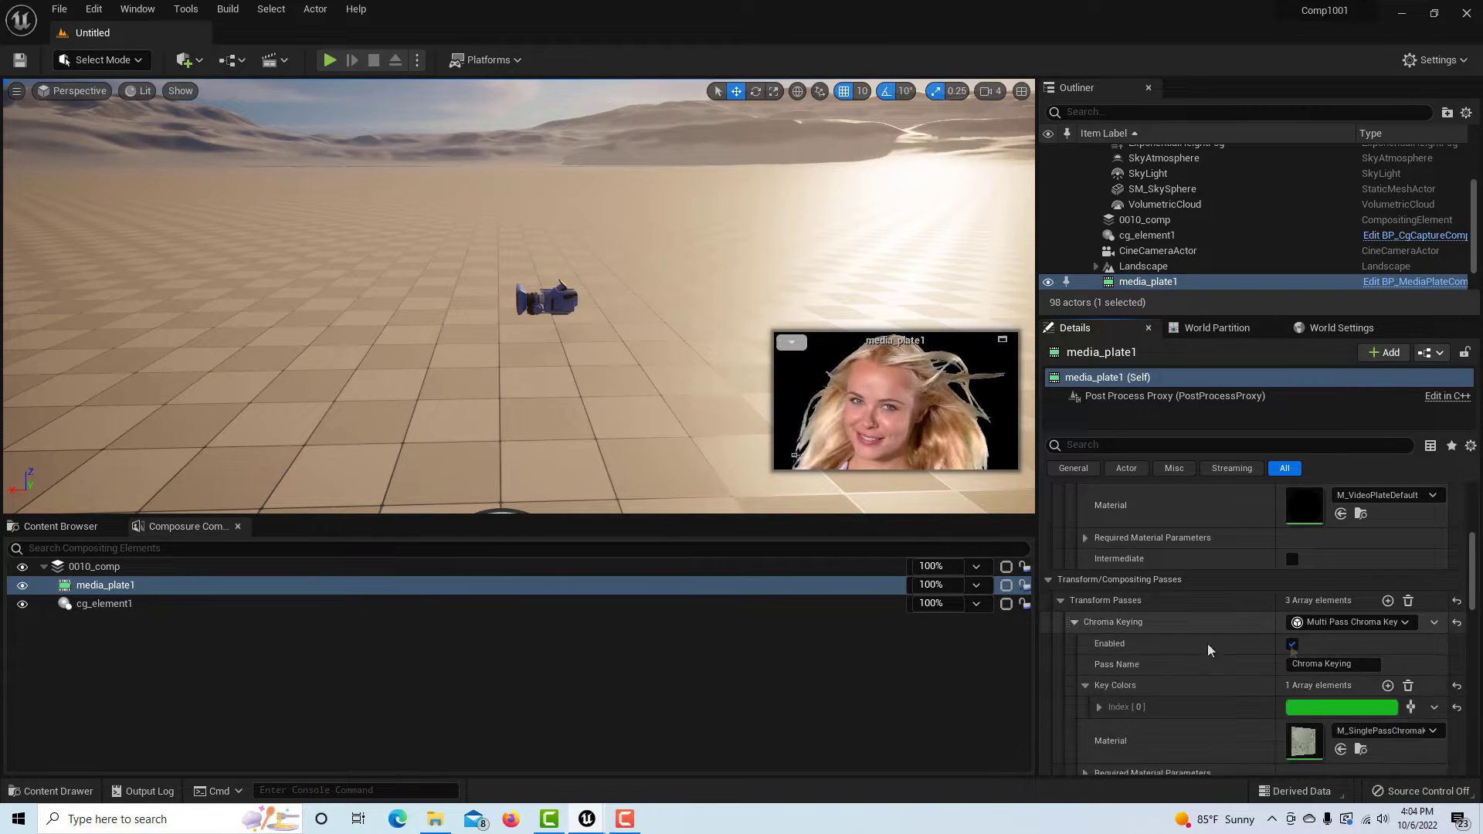
pyautogui.moveTo(1474, 595)
pyautogui.mouseDown()
pyautogui.moveTo(1474, 632)
pyautogui.moveTo(1474, 619)
pyautogui.mouseUp()
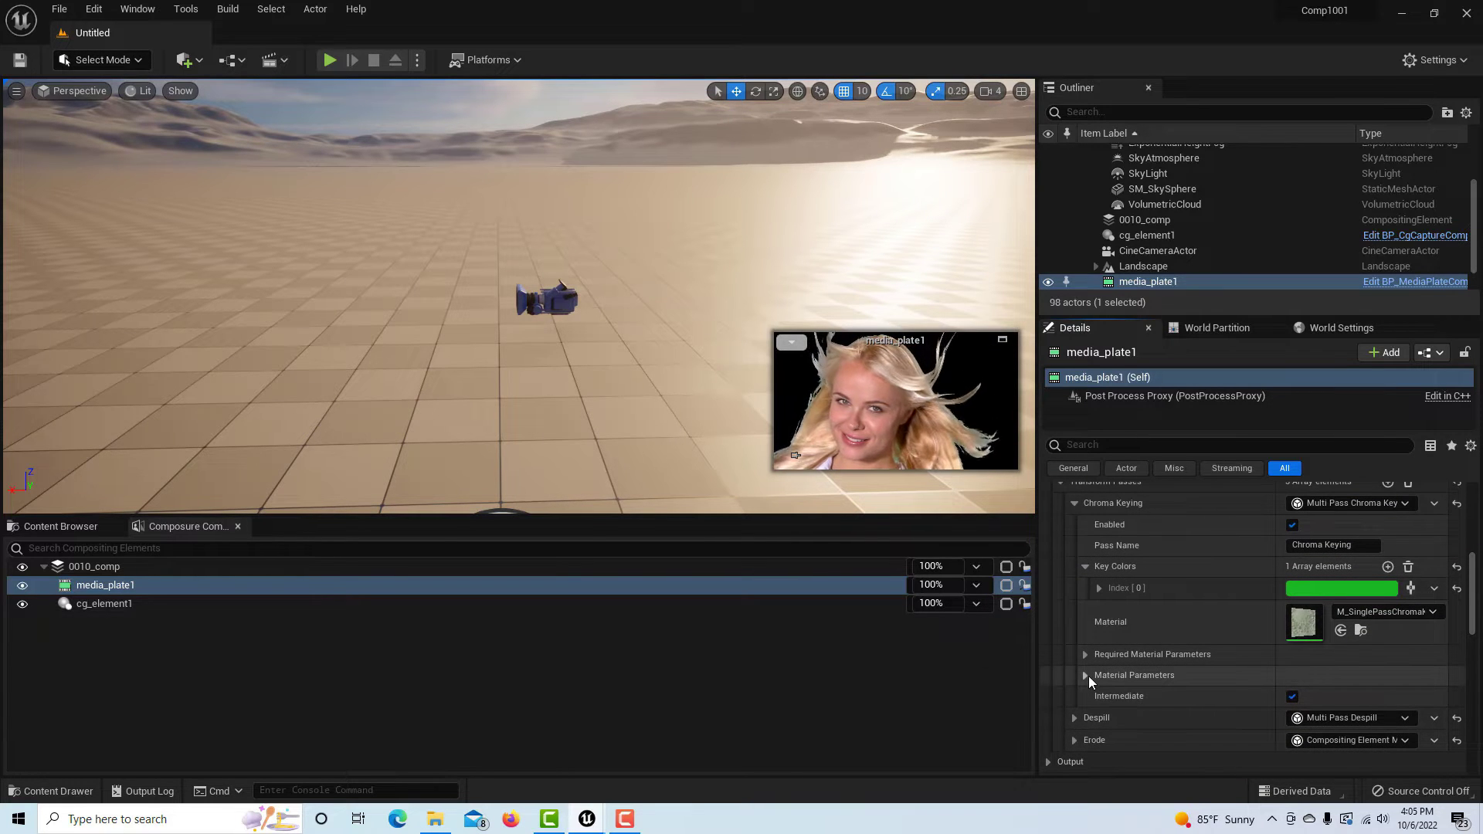
pyautogui.click(1088, 675)
pyautogui.moveTo(1474, 576); pyautogui.dragTo(1476, 666)
# Step: Expand the Despill and Erode passes with Erode's material parameters, then collapse all three passes
pyautogui.click(1074, 605)
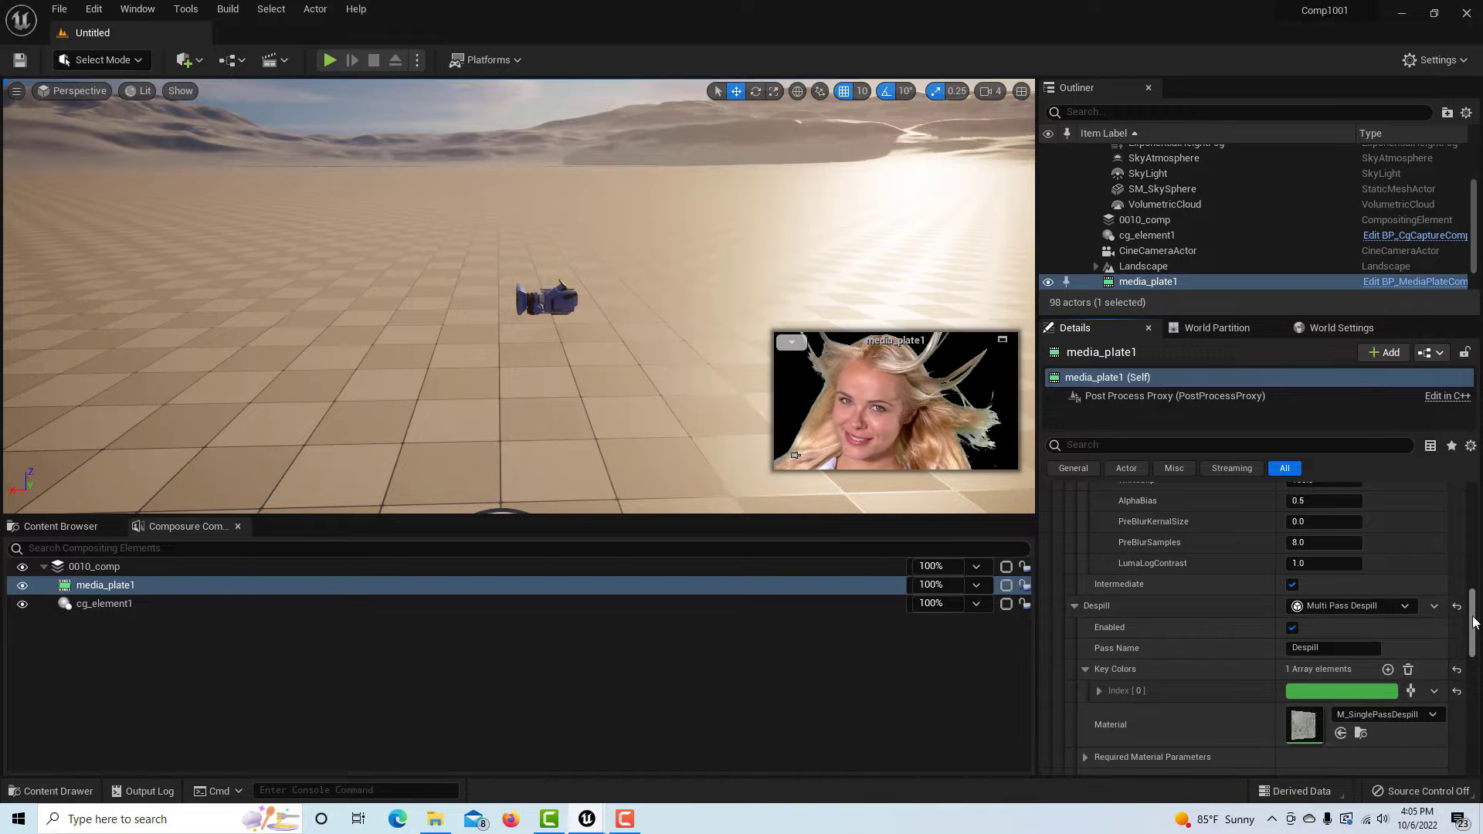
pyautogui.moveTo(1474, 622); pyautogui.dragTo(1474, 648)
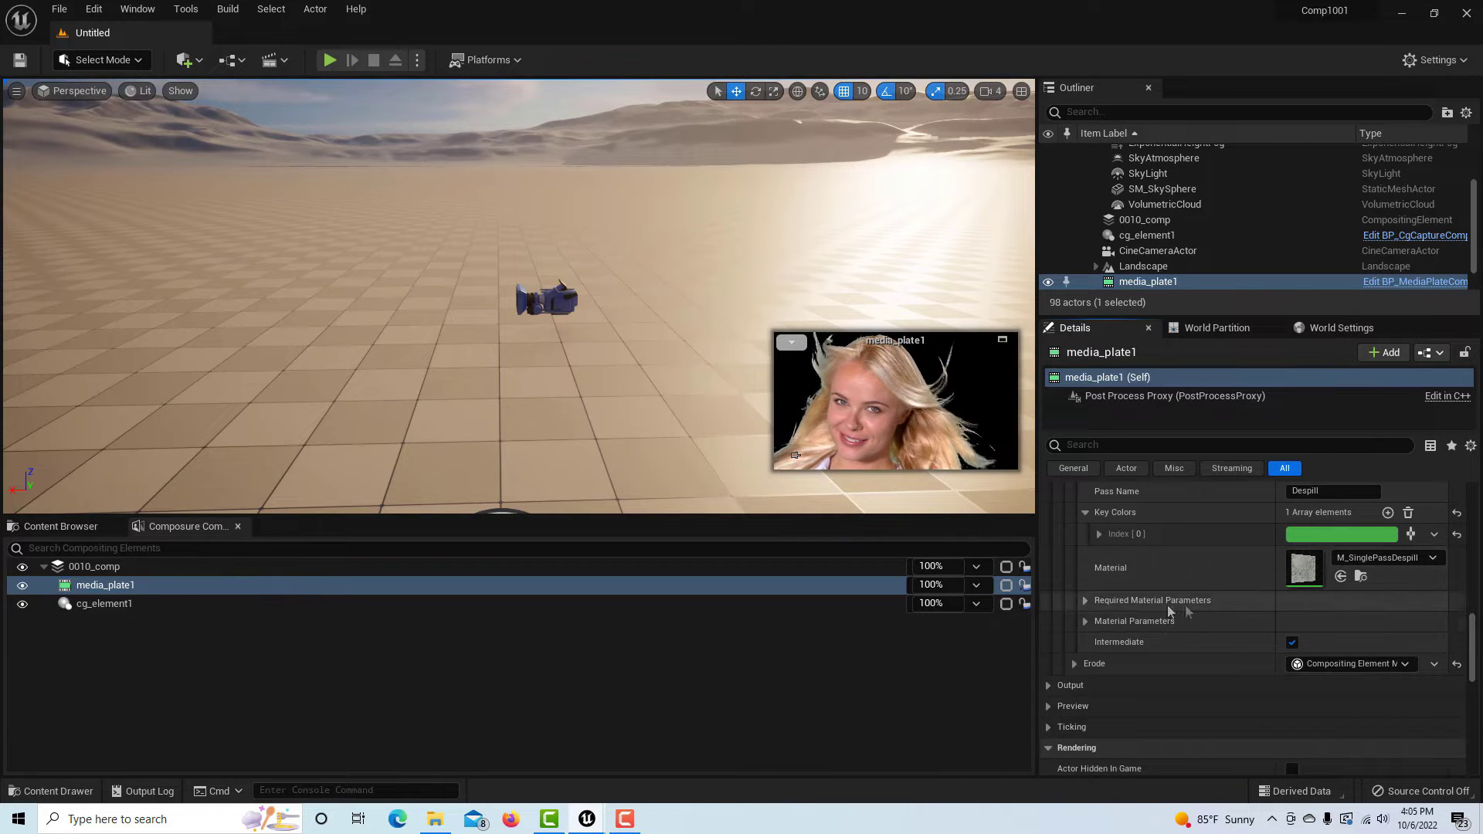
pyautogui.click(1074, 664)
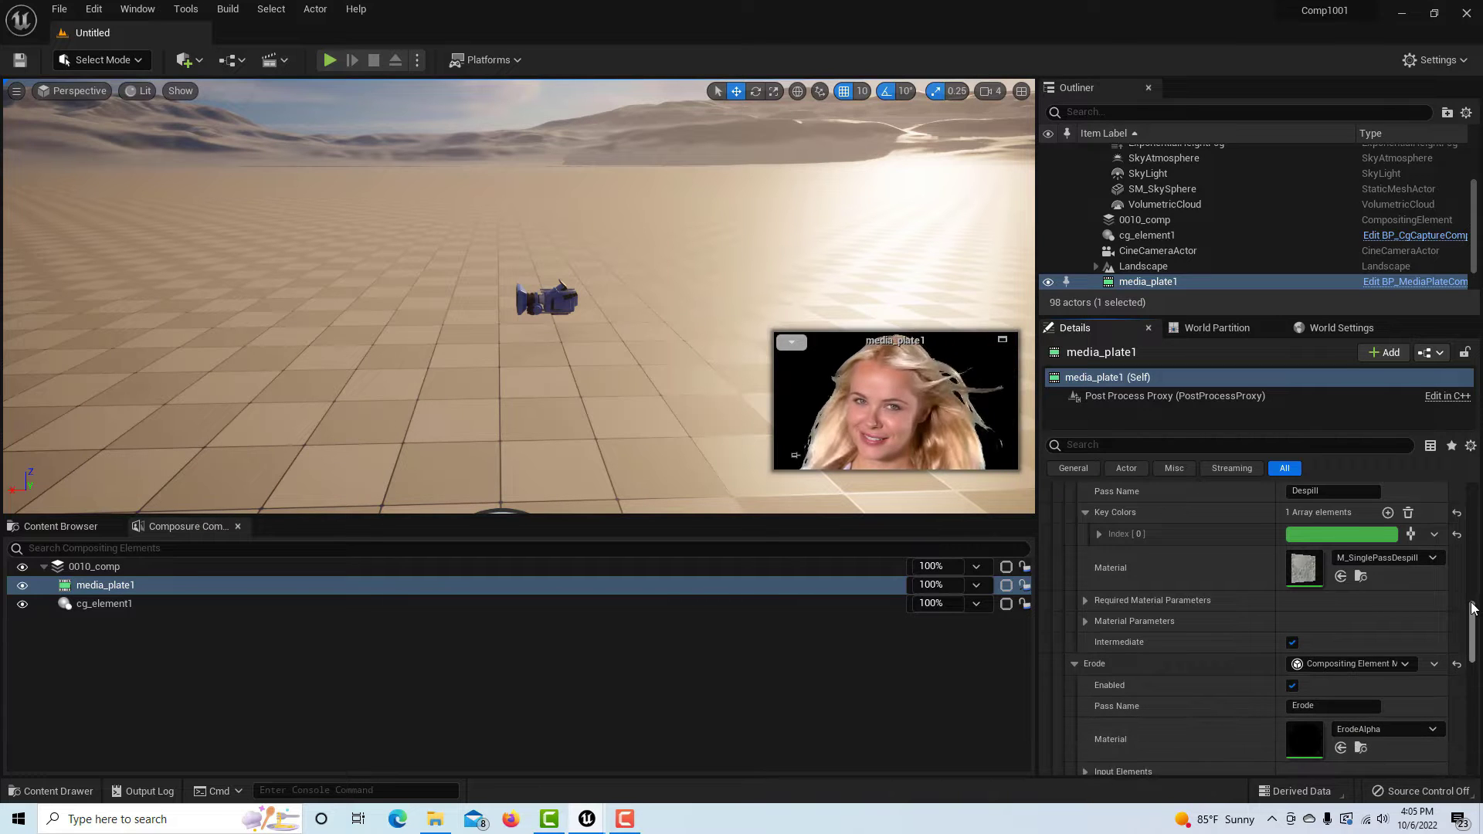
pyautogui.scroll(-4, 1472, 657)
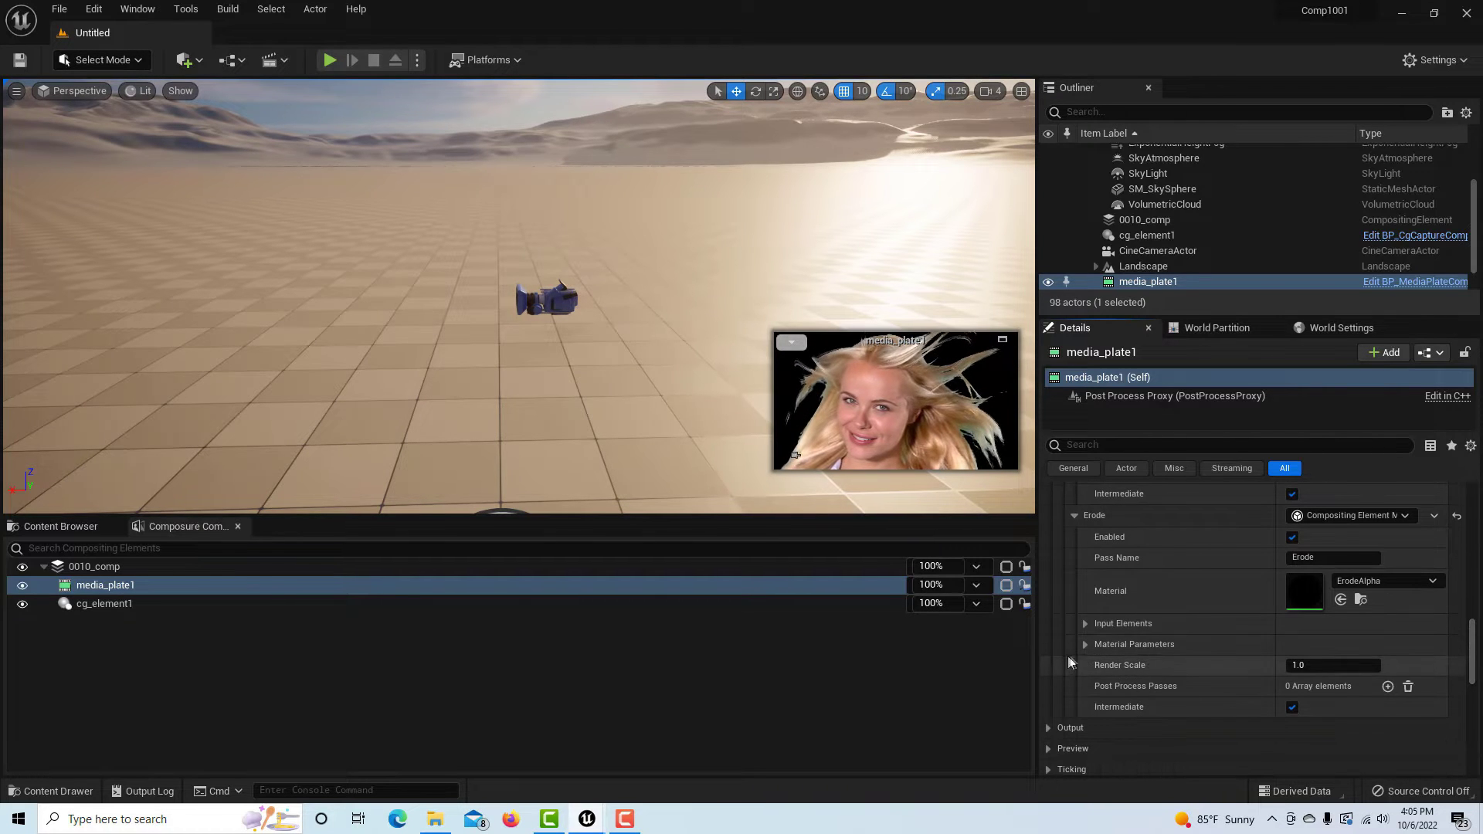
pyautogui.click(1084, 645)
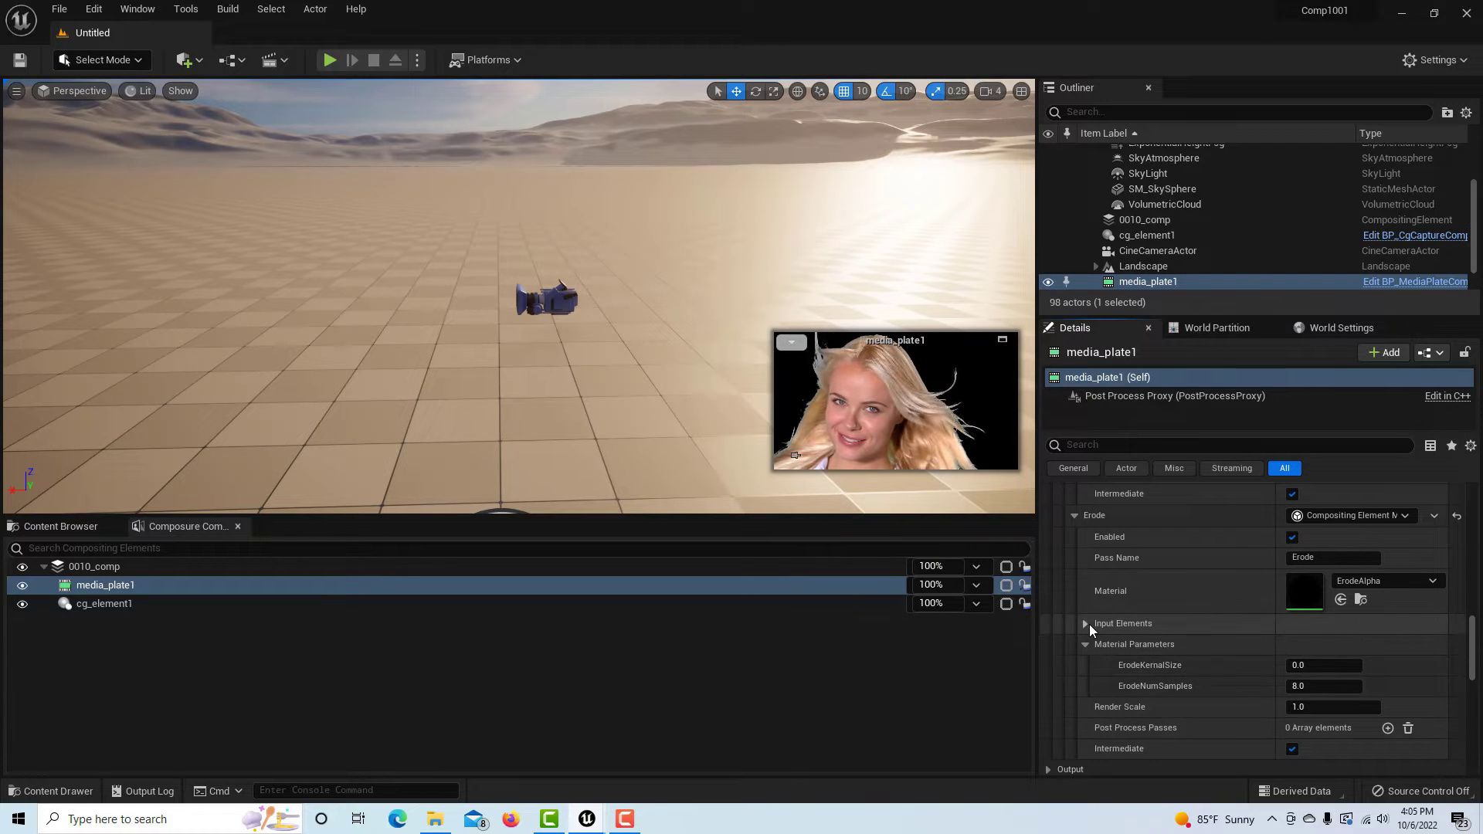
pyautogui.click(1073, 515)
pyautogui.scroll(6, 1219, 593)
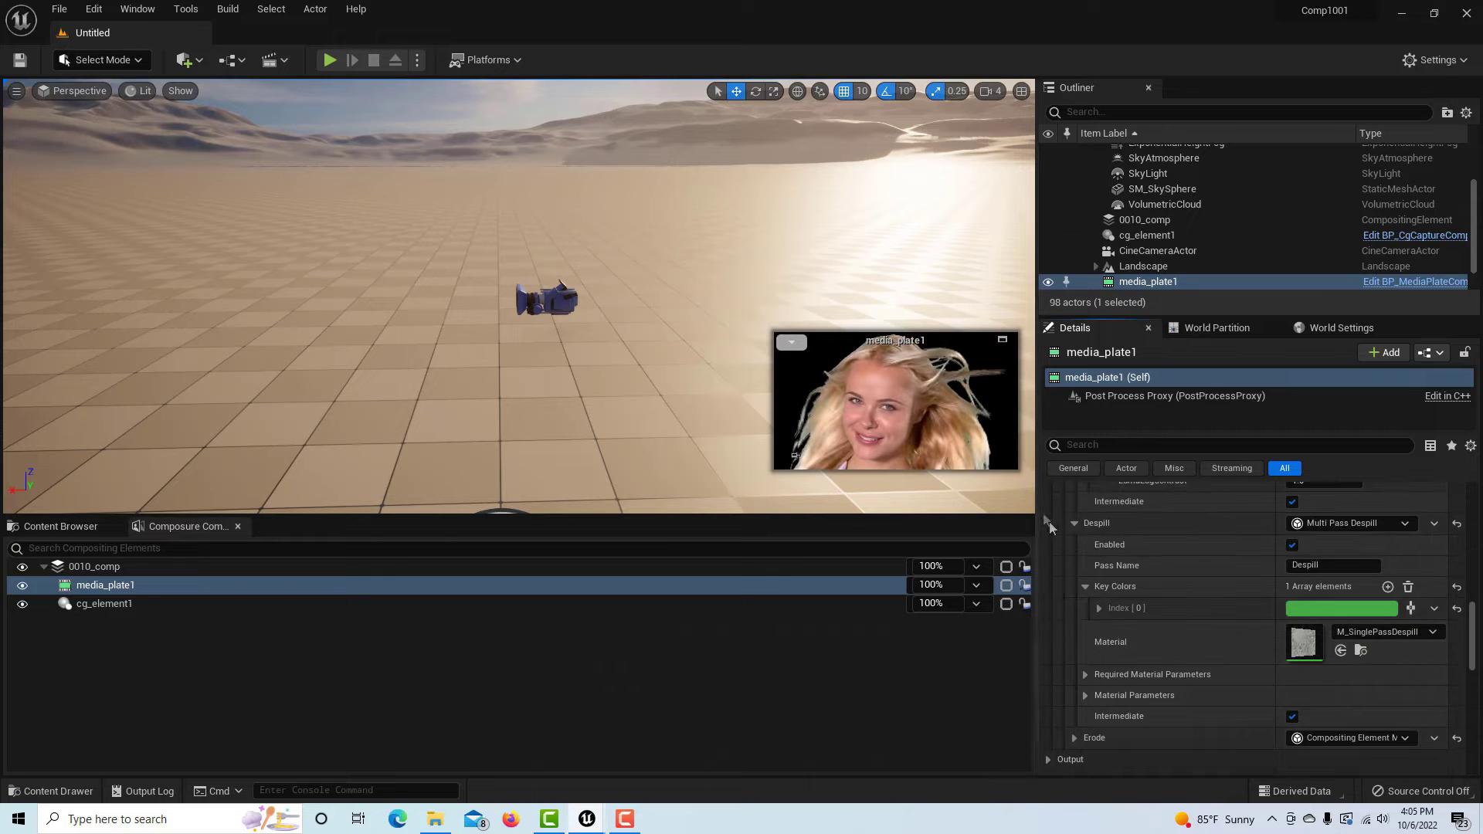
pyautogui.click(1074, 523)
pyautogui.scroll(10, 1077, 528)
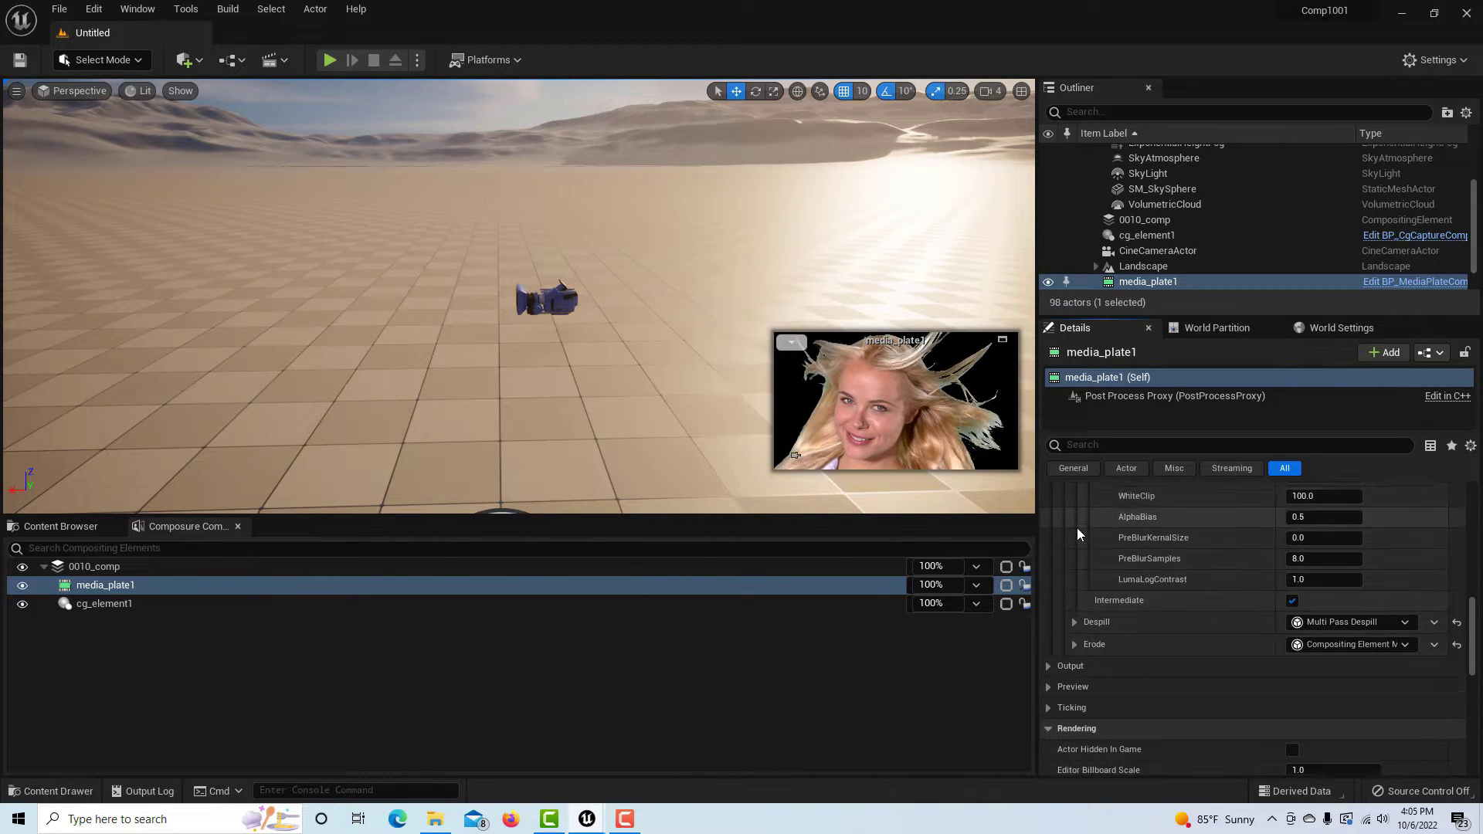
pyautogui.scroll(4, 1073, 535)
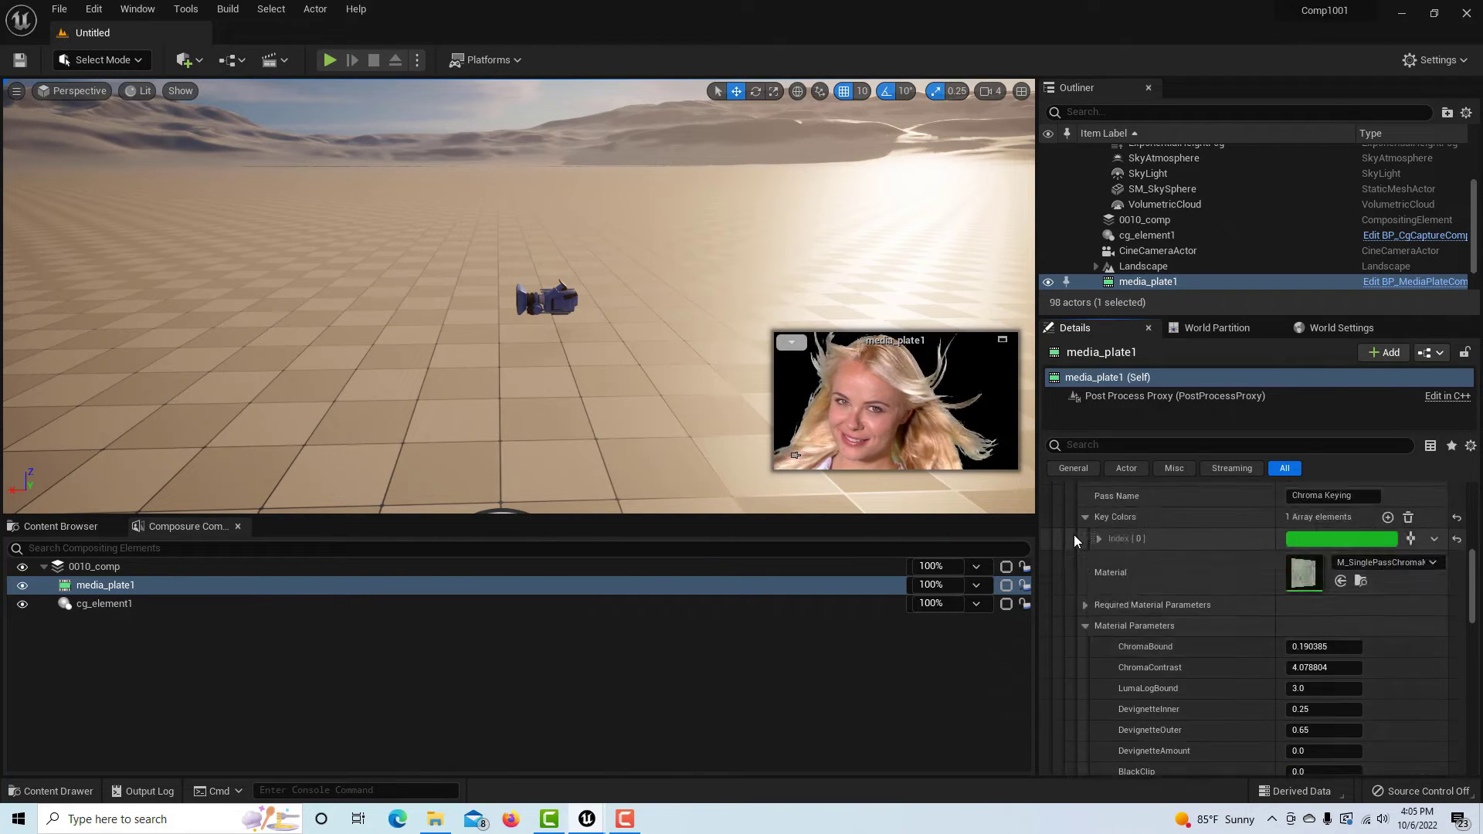
pyautogui.click(1074, 528)
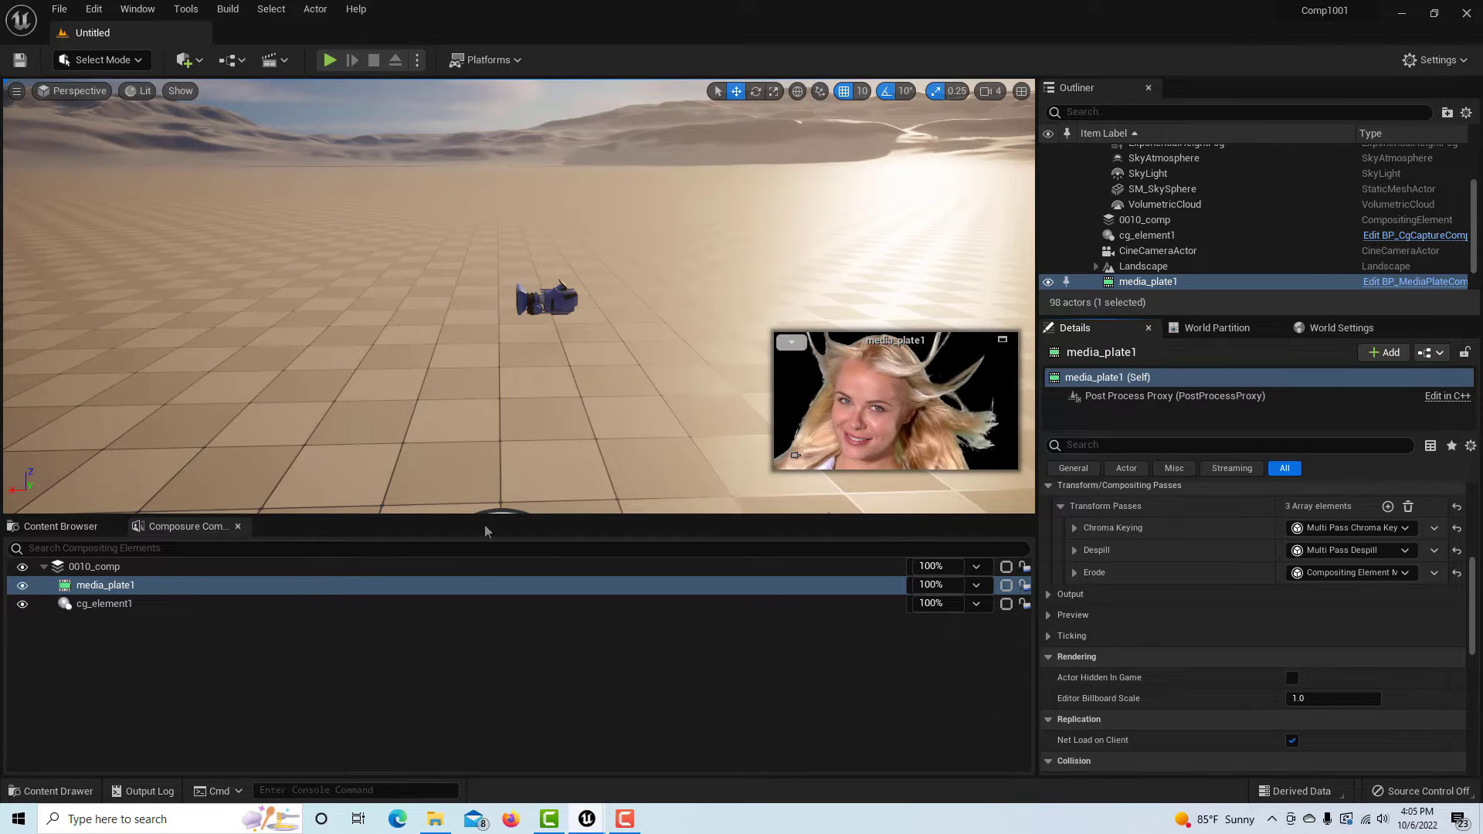
# Step: Add OutputPass_0 to 0010_comp's Outputs and set it to Player Viewport Compositing Output
pyautogui.click(183, 570)
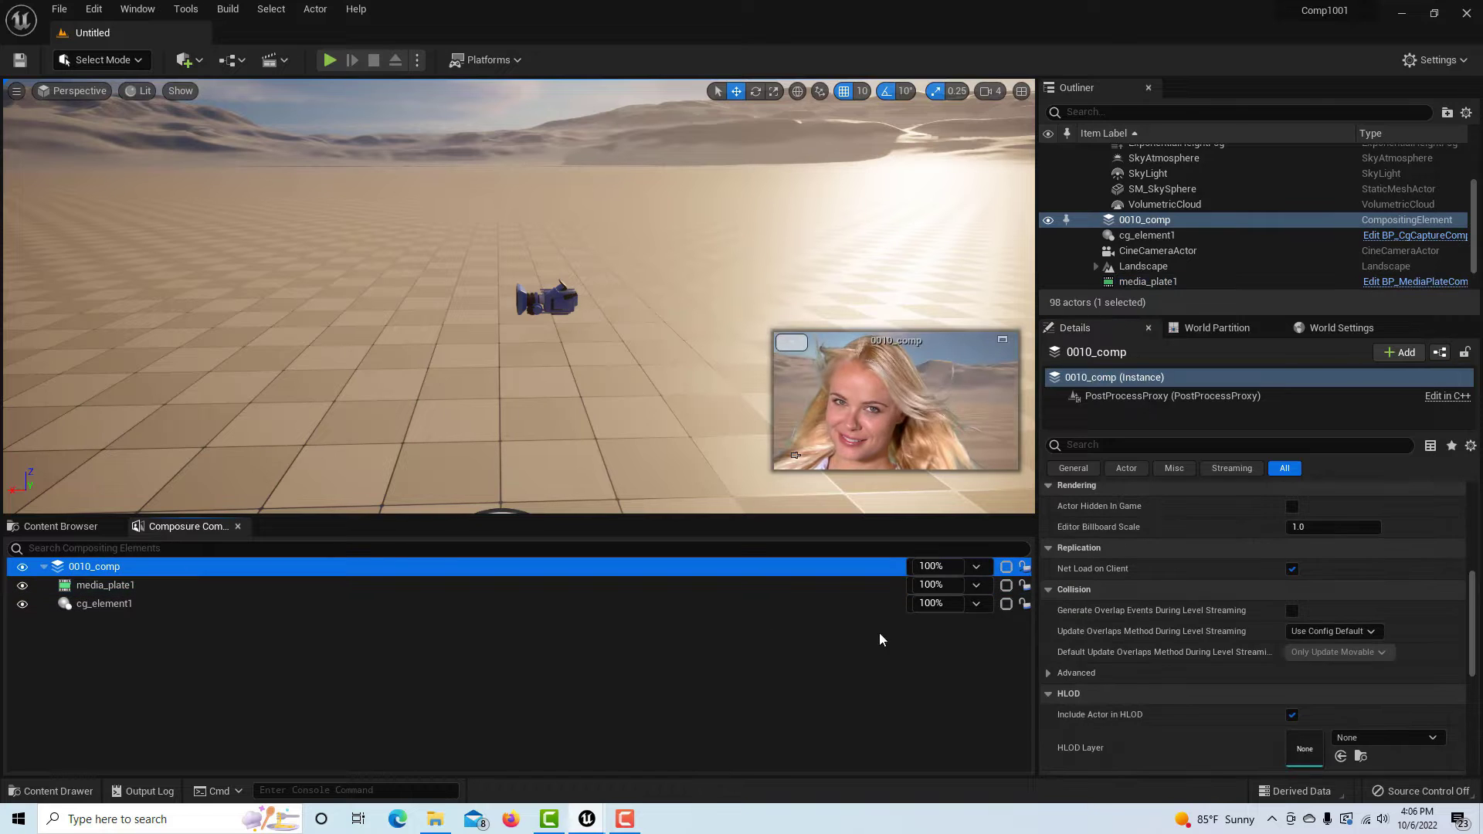
pyautogui.click(82, 585)
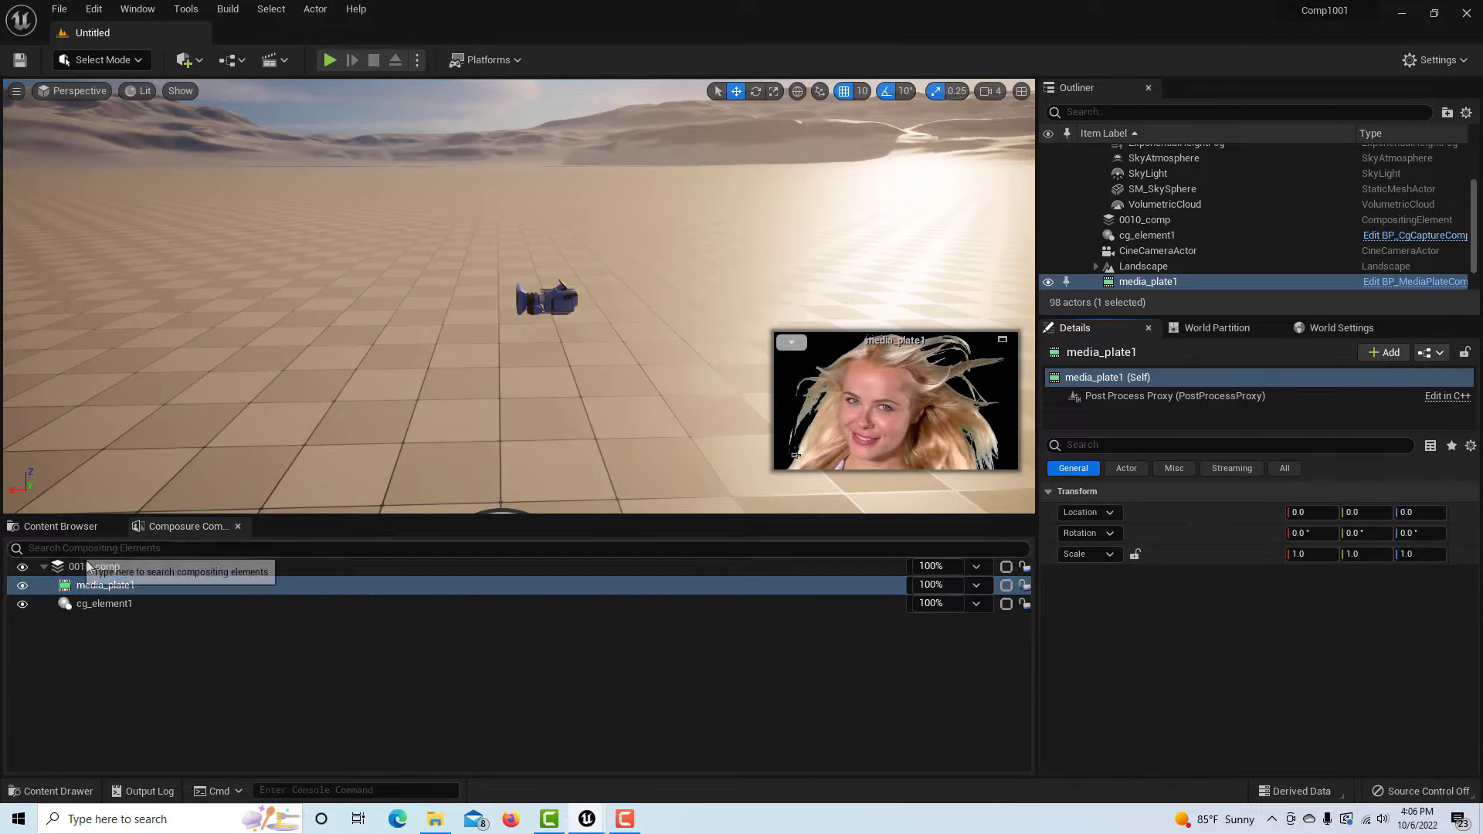
pyautogui.click(205, 572)
pyautogui.scroll(-2, 1174, 635)
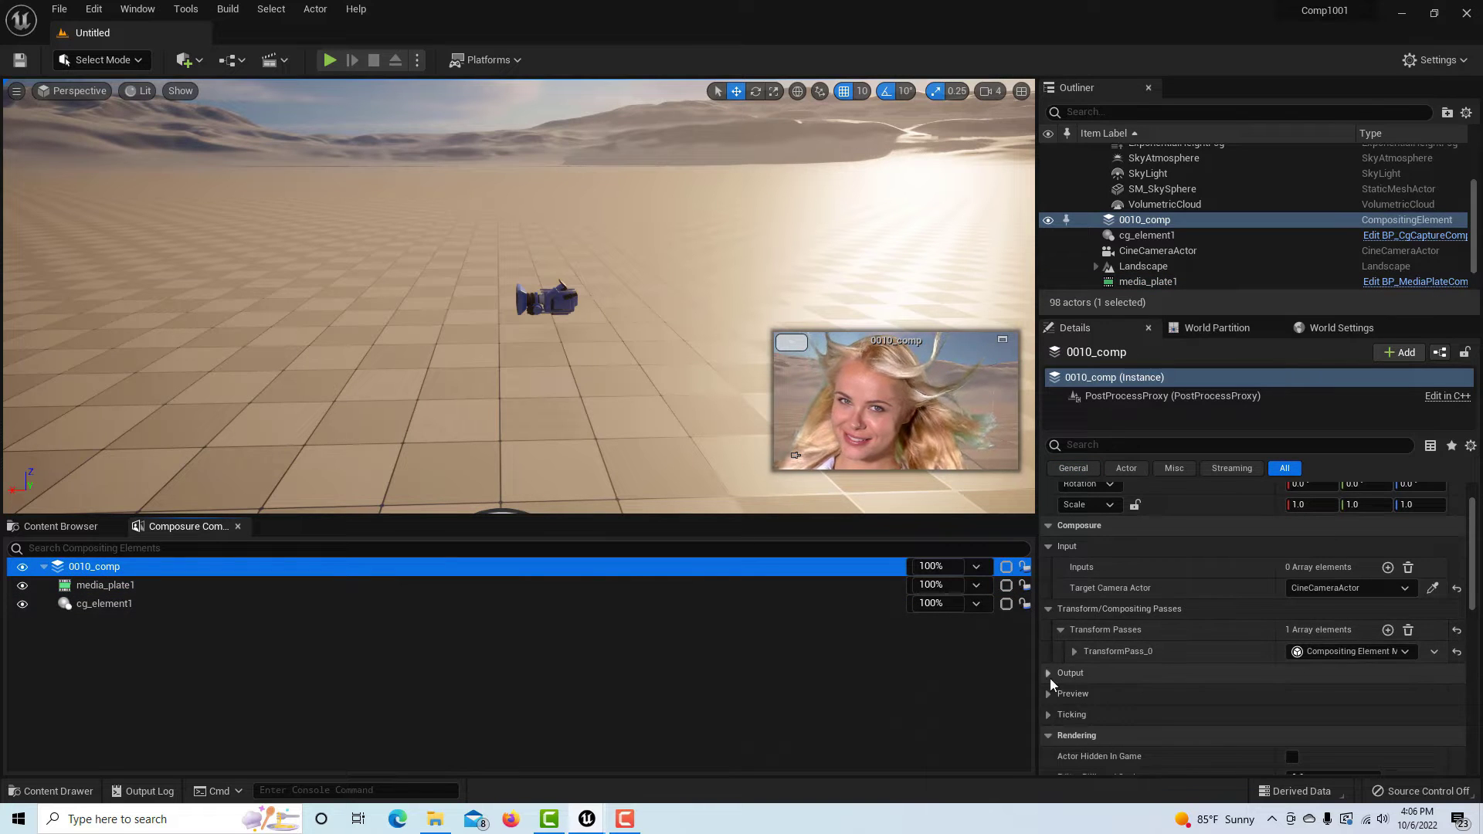
pyautogui.click(1232, 673)
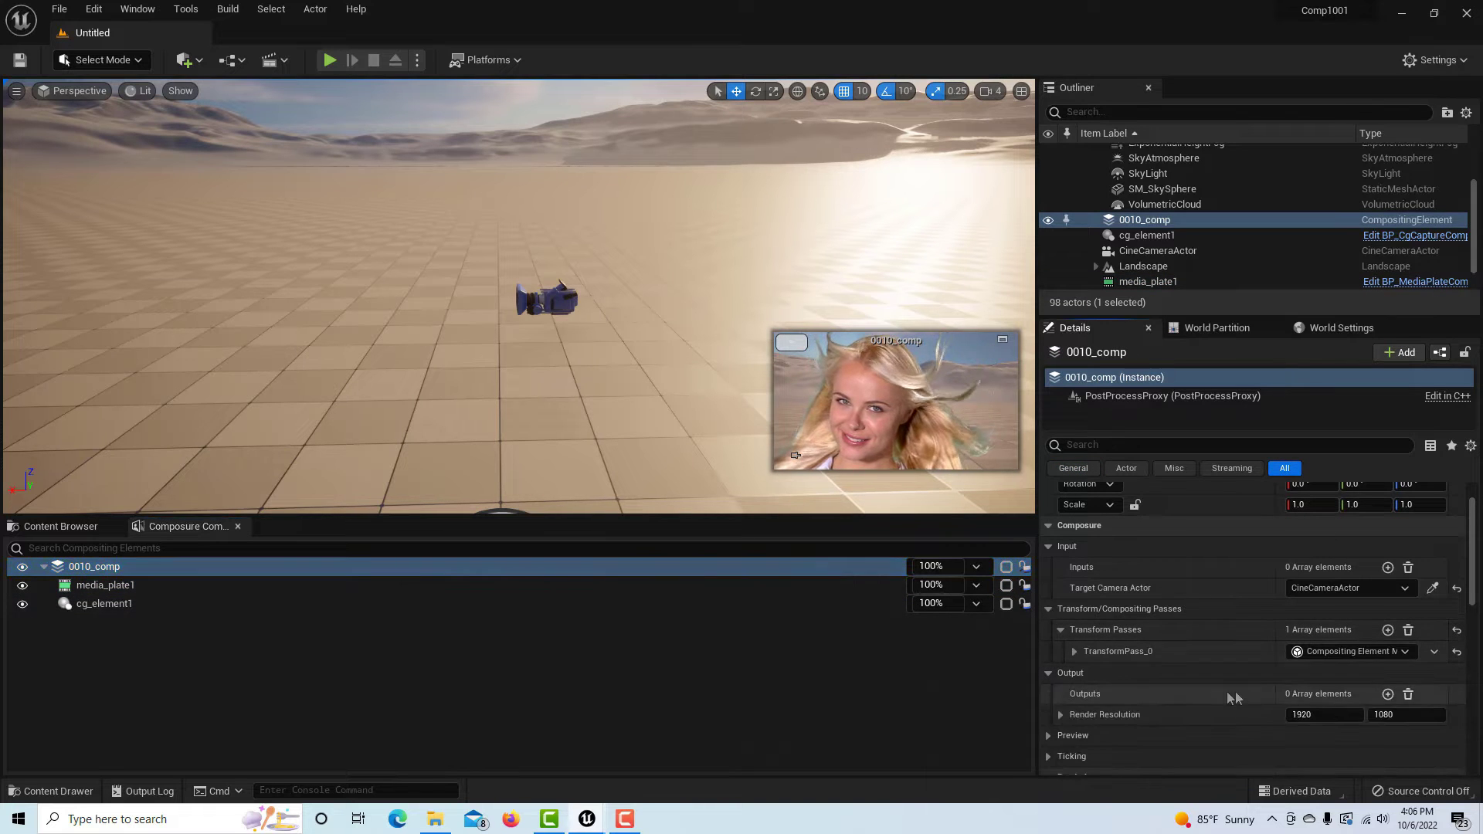
pyautogui.click(1388, 695)
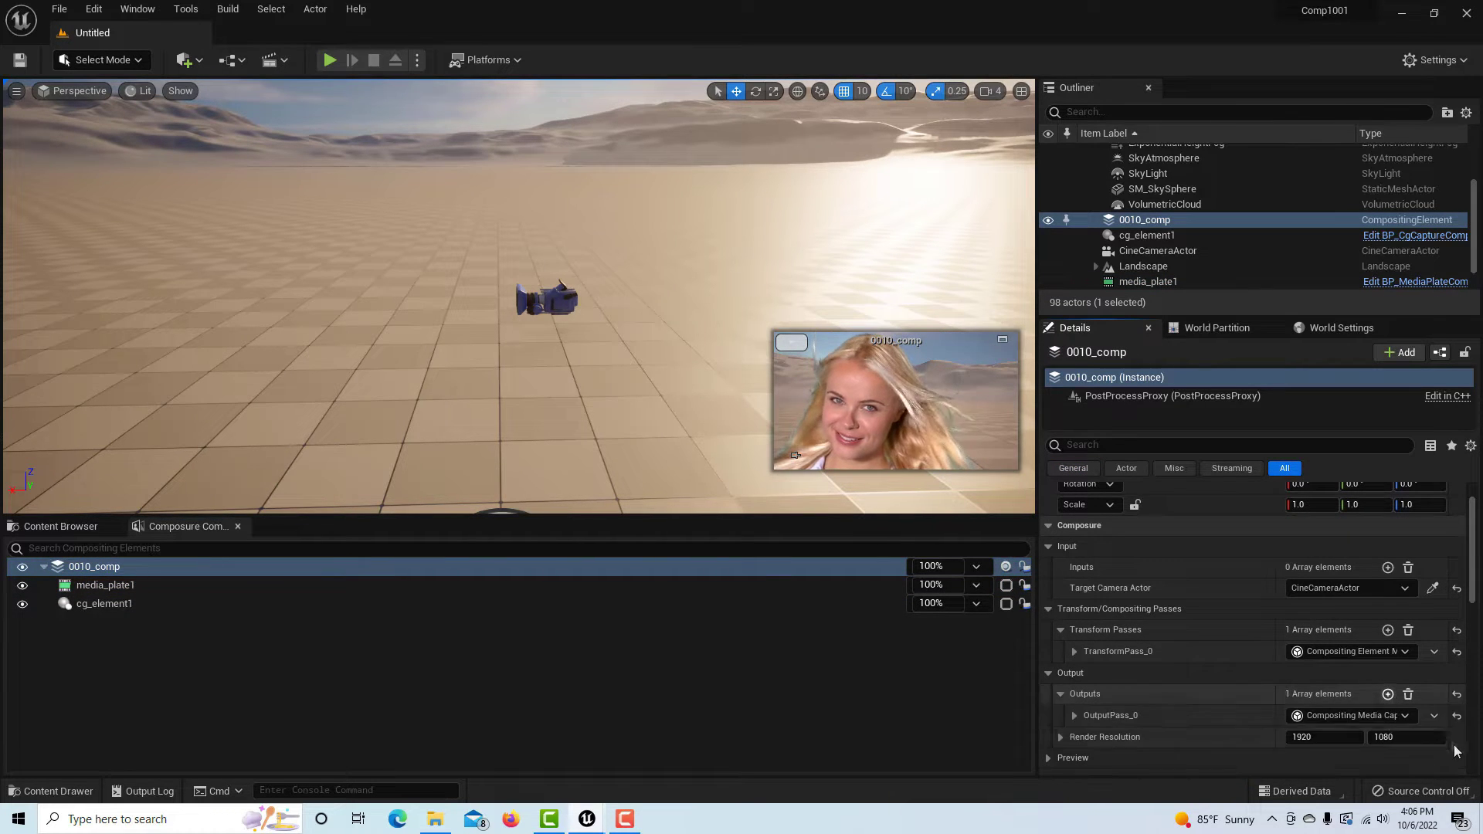
pyautogui.click(1411, 716)
pyautogui.click(1386, 663)
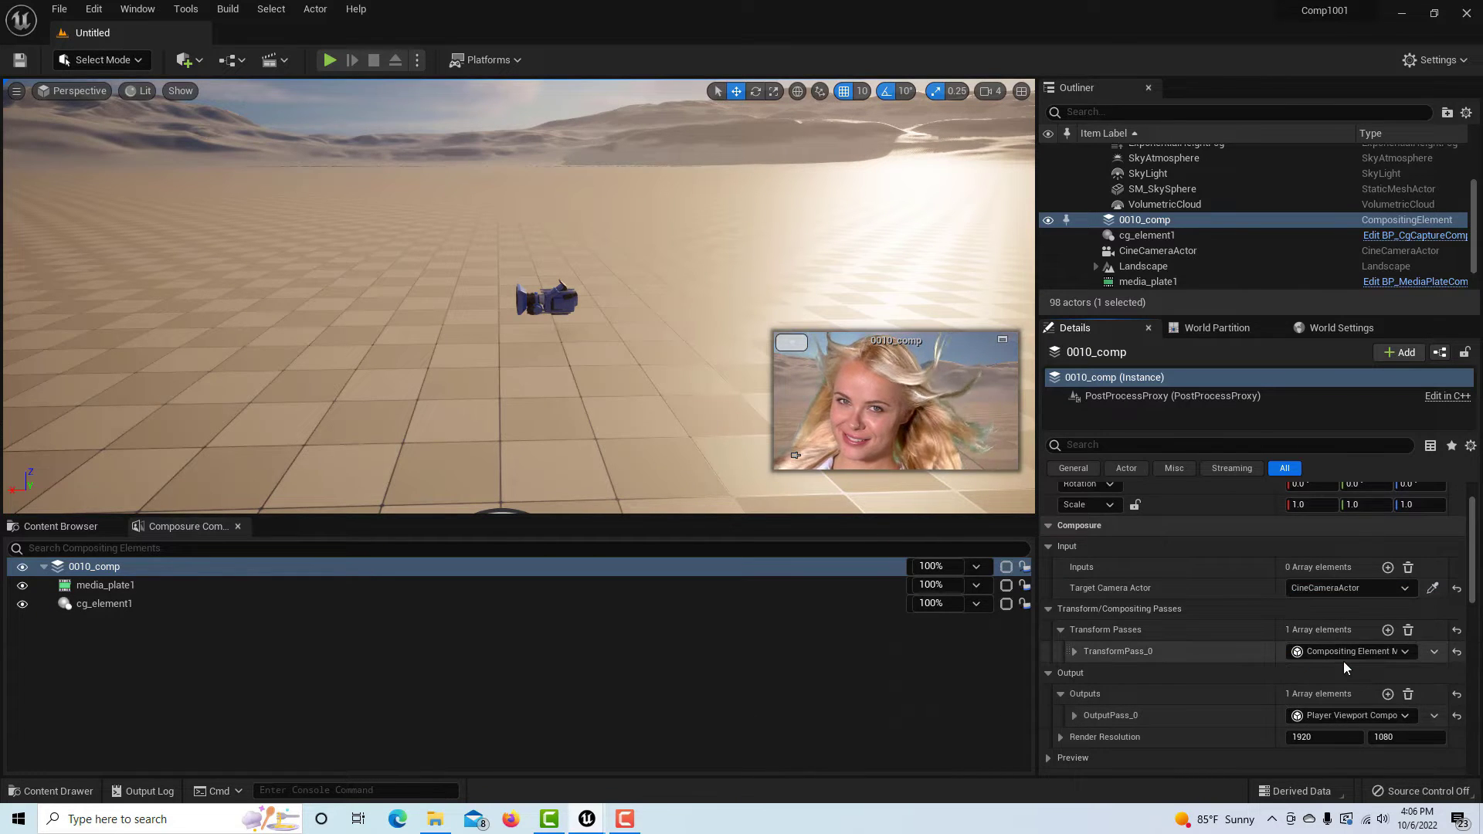
pyautogui.click(805, 683)
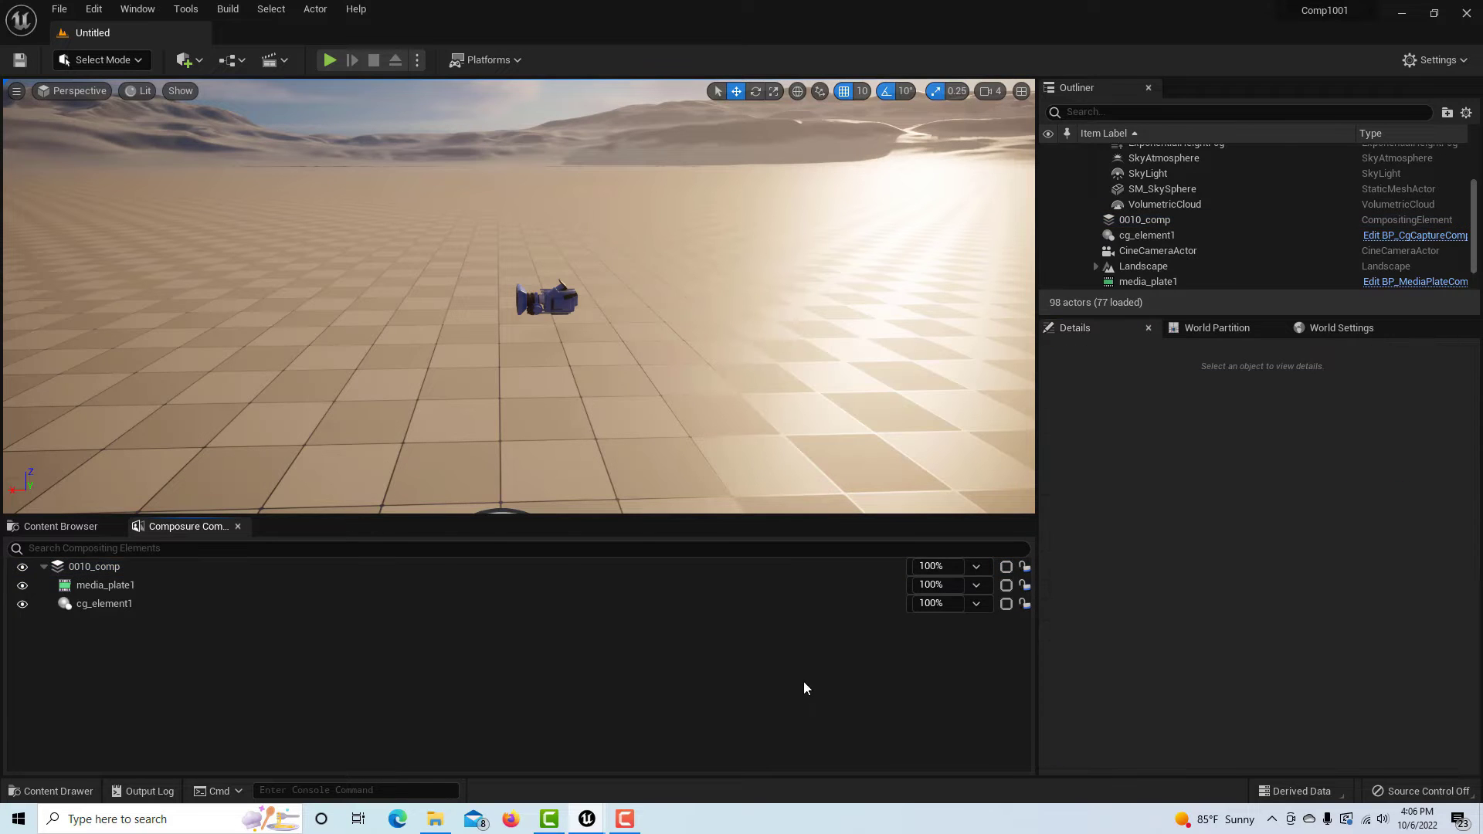
# Step: Open the level blueprint and delete its Event Tick node
pyautogui.click(234, 62)
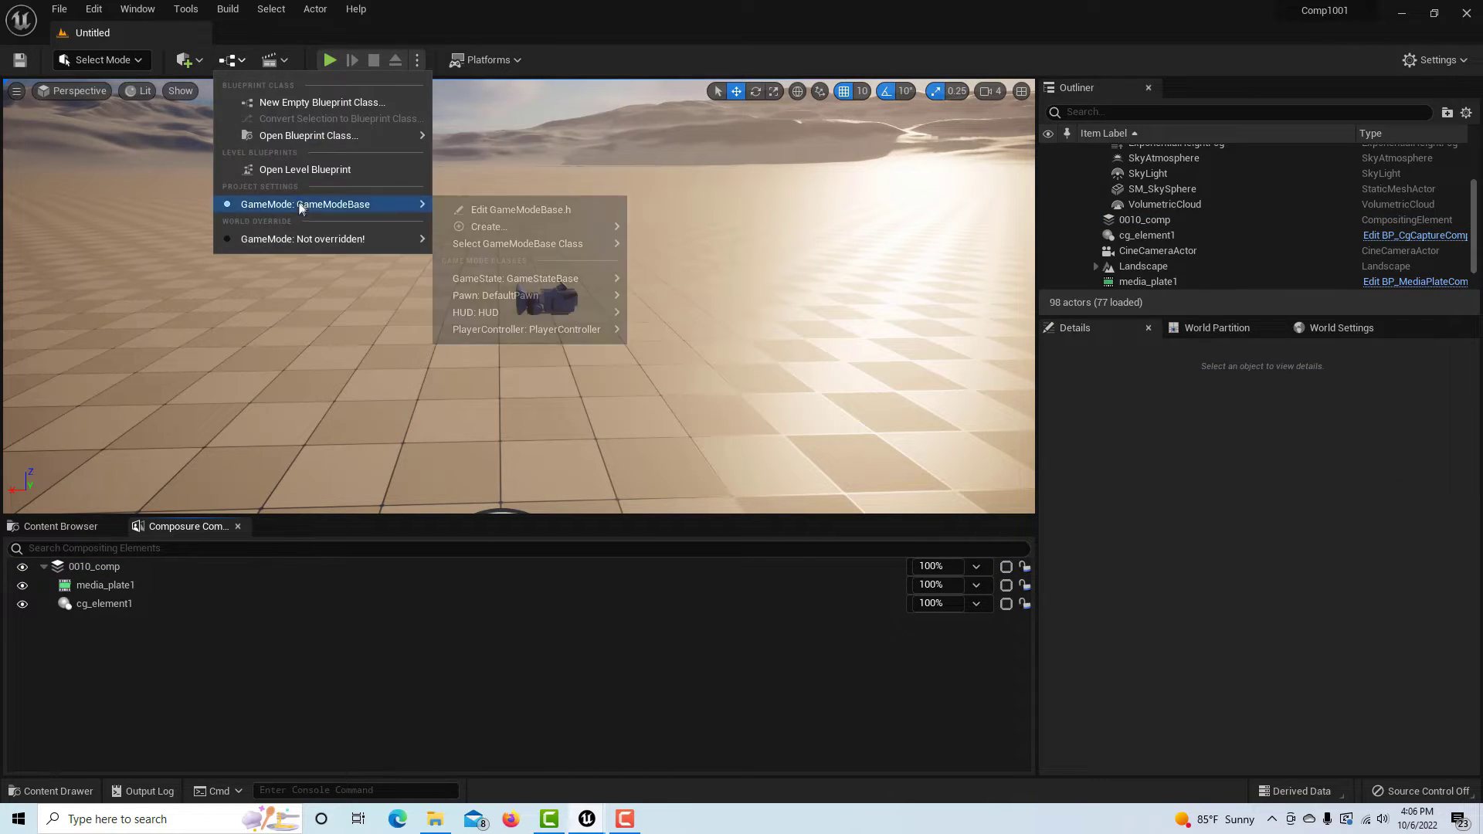
pyautogui.click(299, 172)
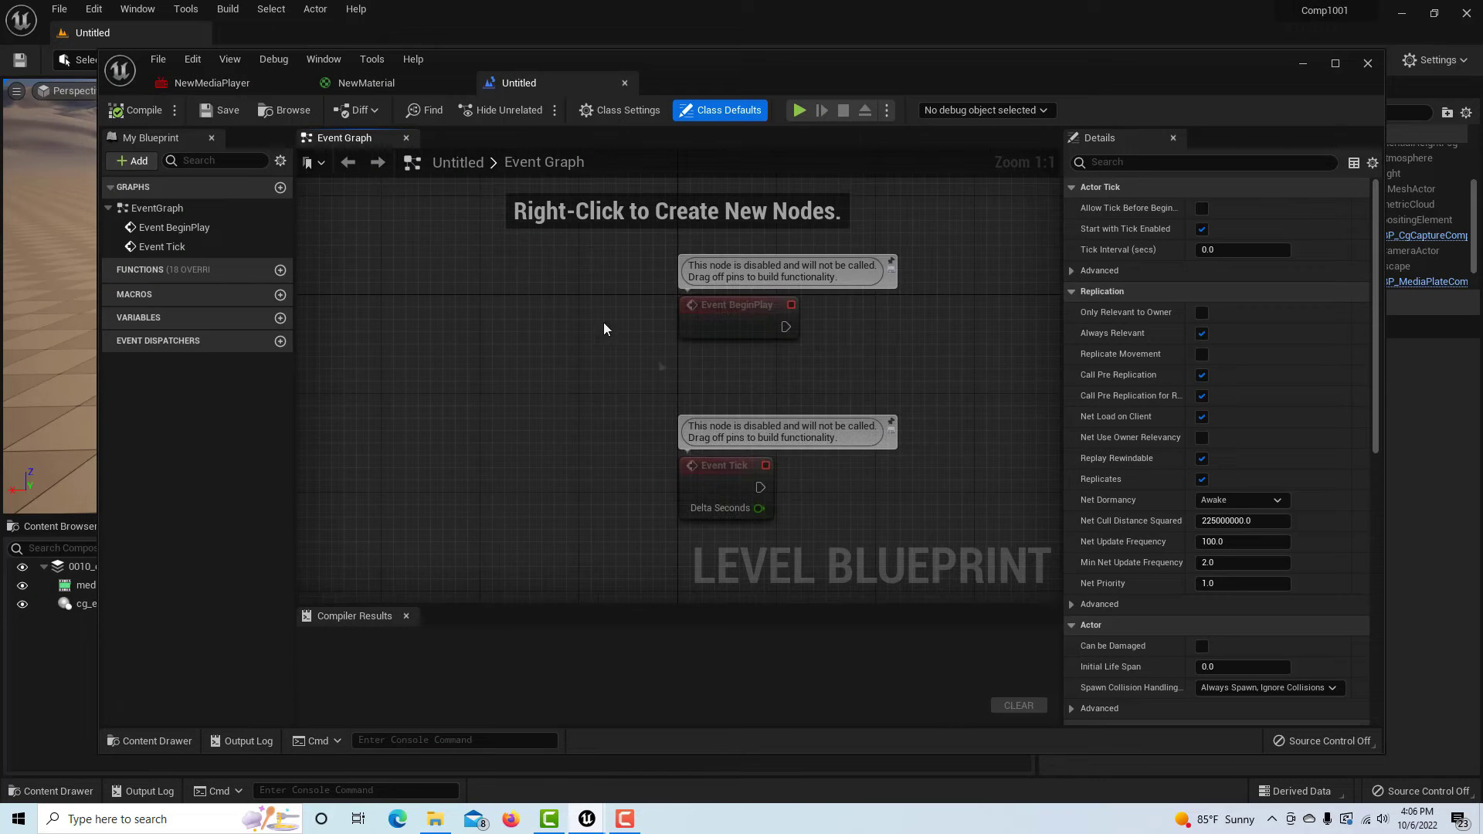
pyautogui.click(720, 484)
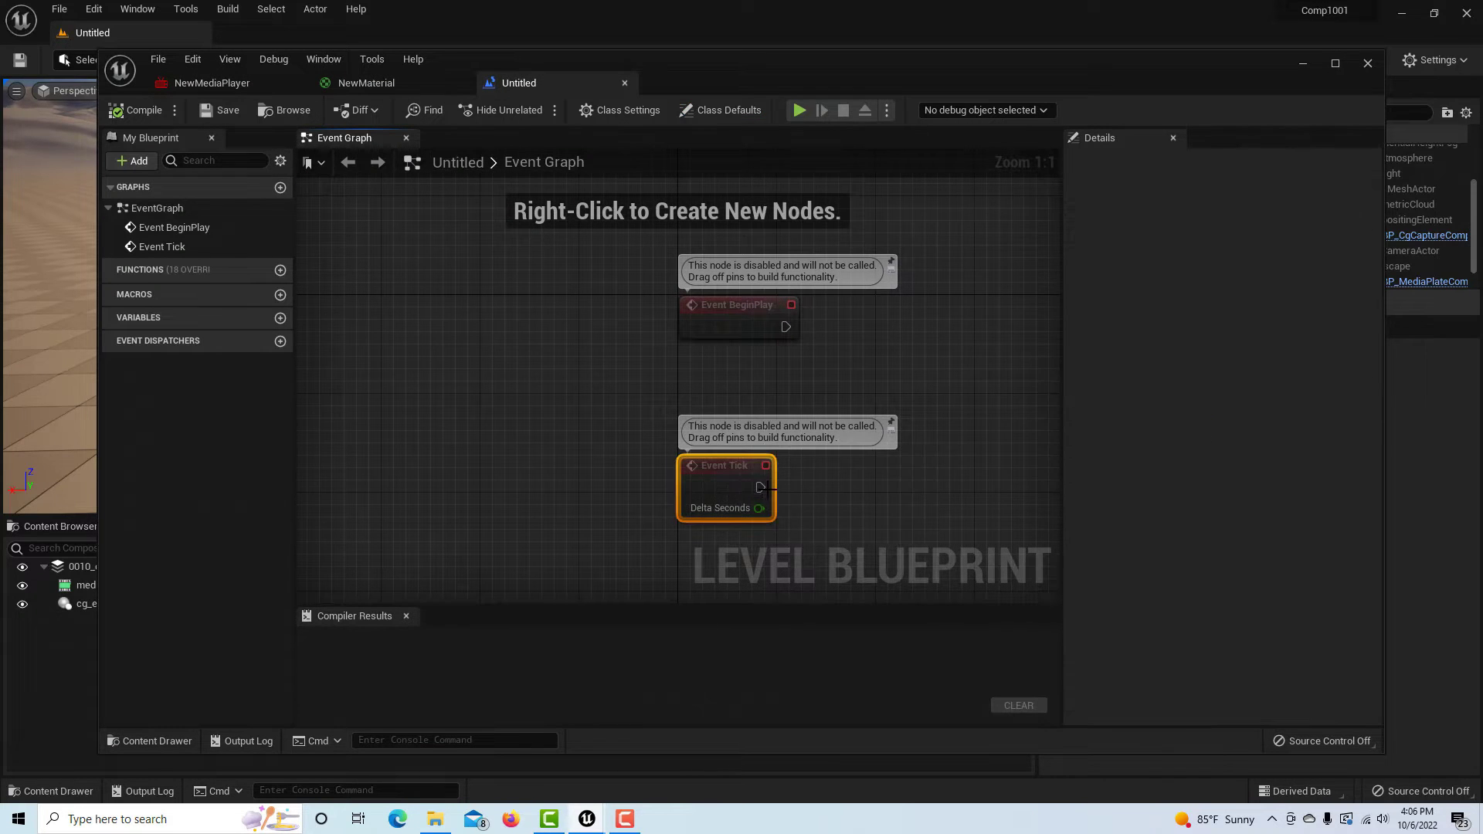
pyautogui.press('Delete')
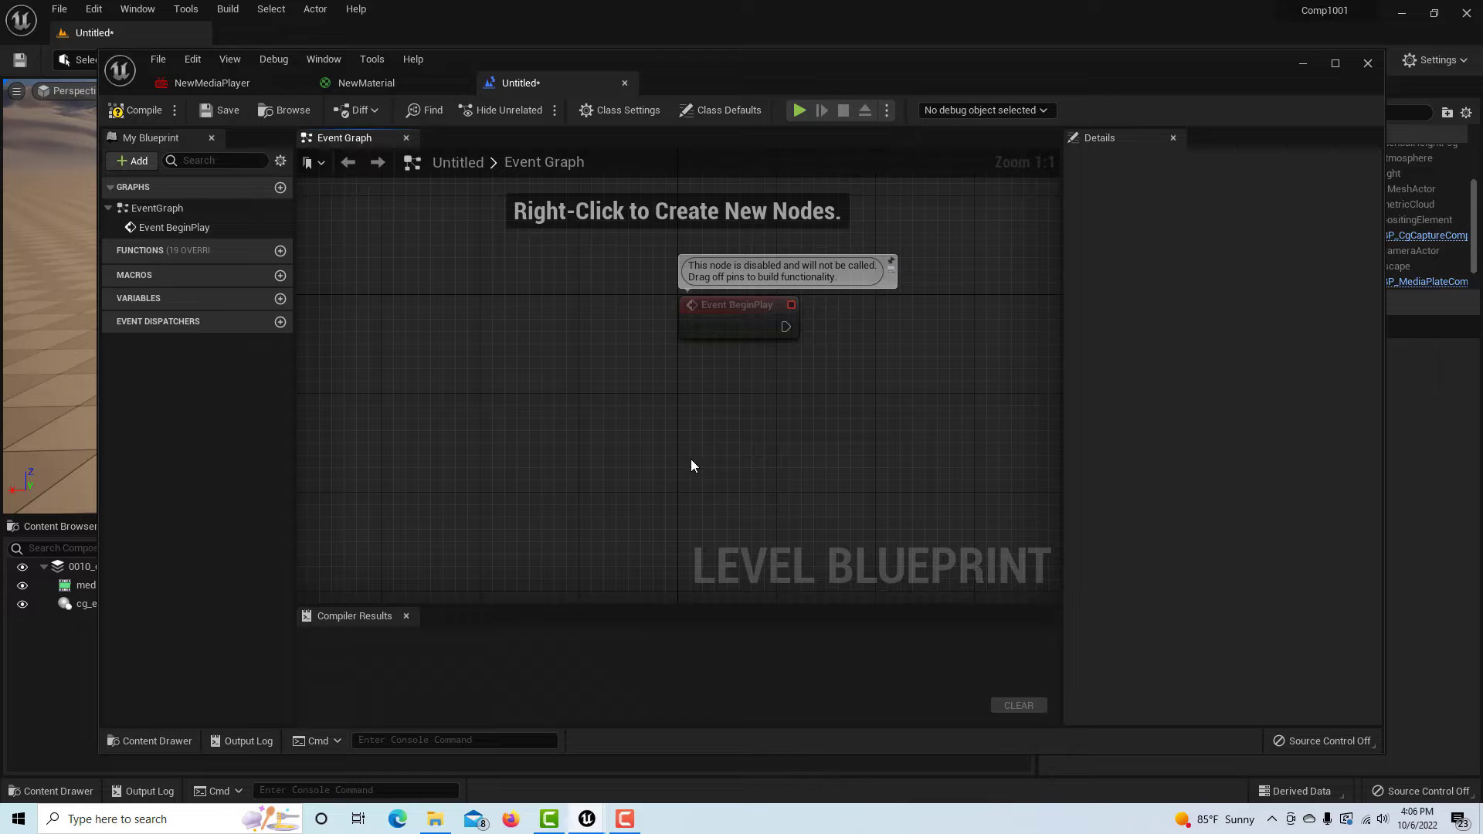
# Step: Add a Boolean variable named Media to the level blueprint
pyautogui.click(280, 299)
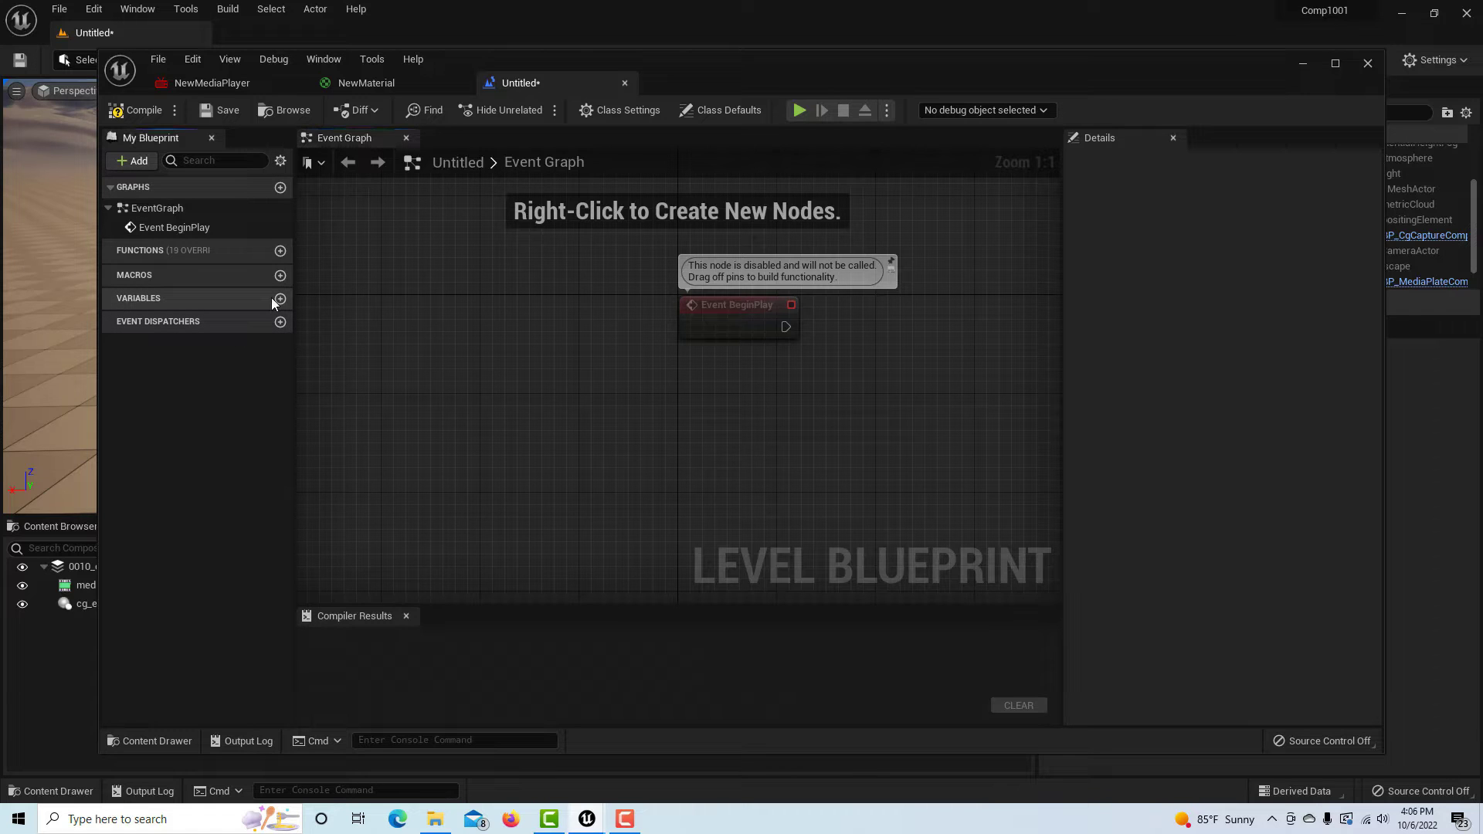
pyautogui.click(277, 298)
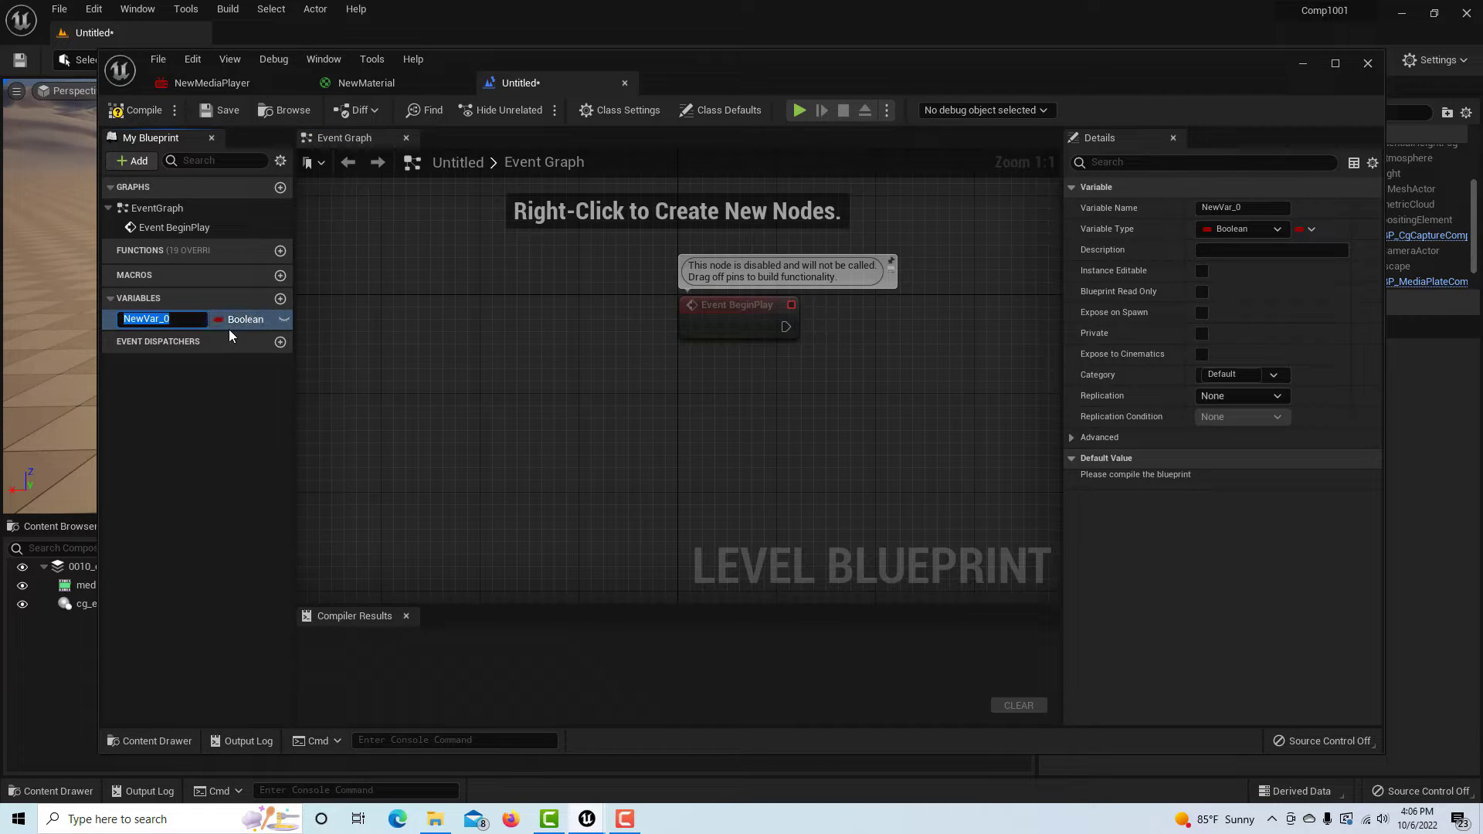
pyautogui.write('MEdia')
pyautogui.press('BackSpace')
pyautogui.press('BackSpace')
pyautogui.press('BackSpace')
pyautogui.press('BackSpace')
pyautogui.write('edia')
pyautogui.press('Return')
# Step: Compile the level blueprint and save the level as Untitled
pyautogui.click(140, 110)
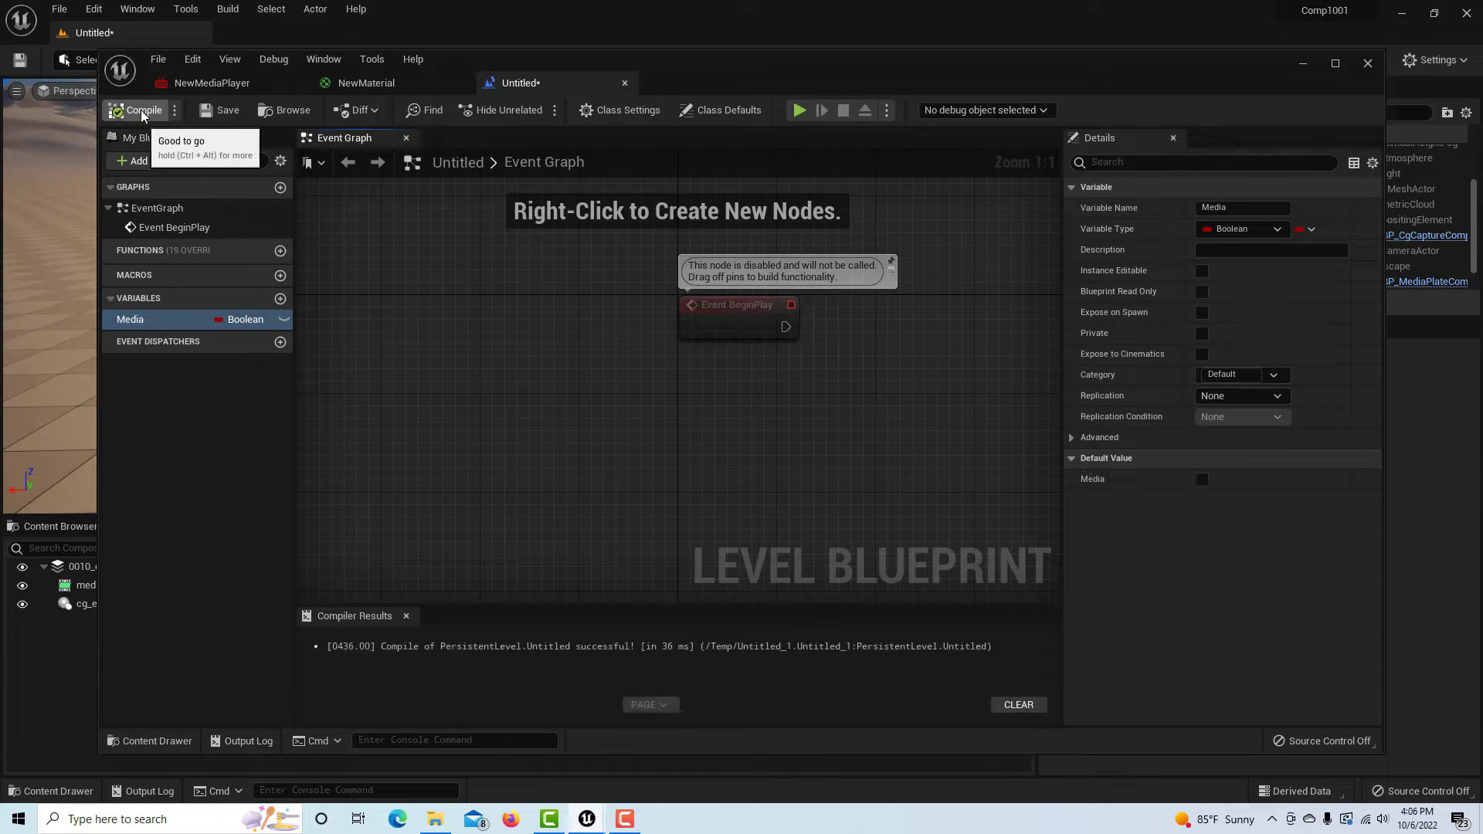
pyautogui.click(221, 110)
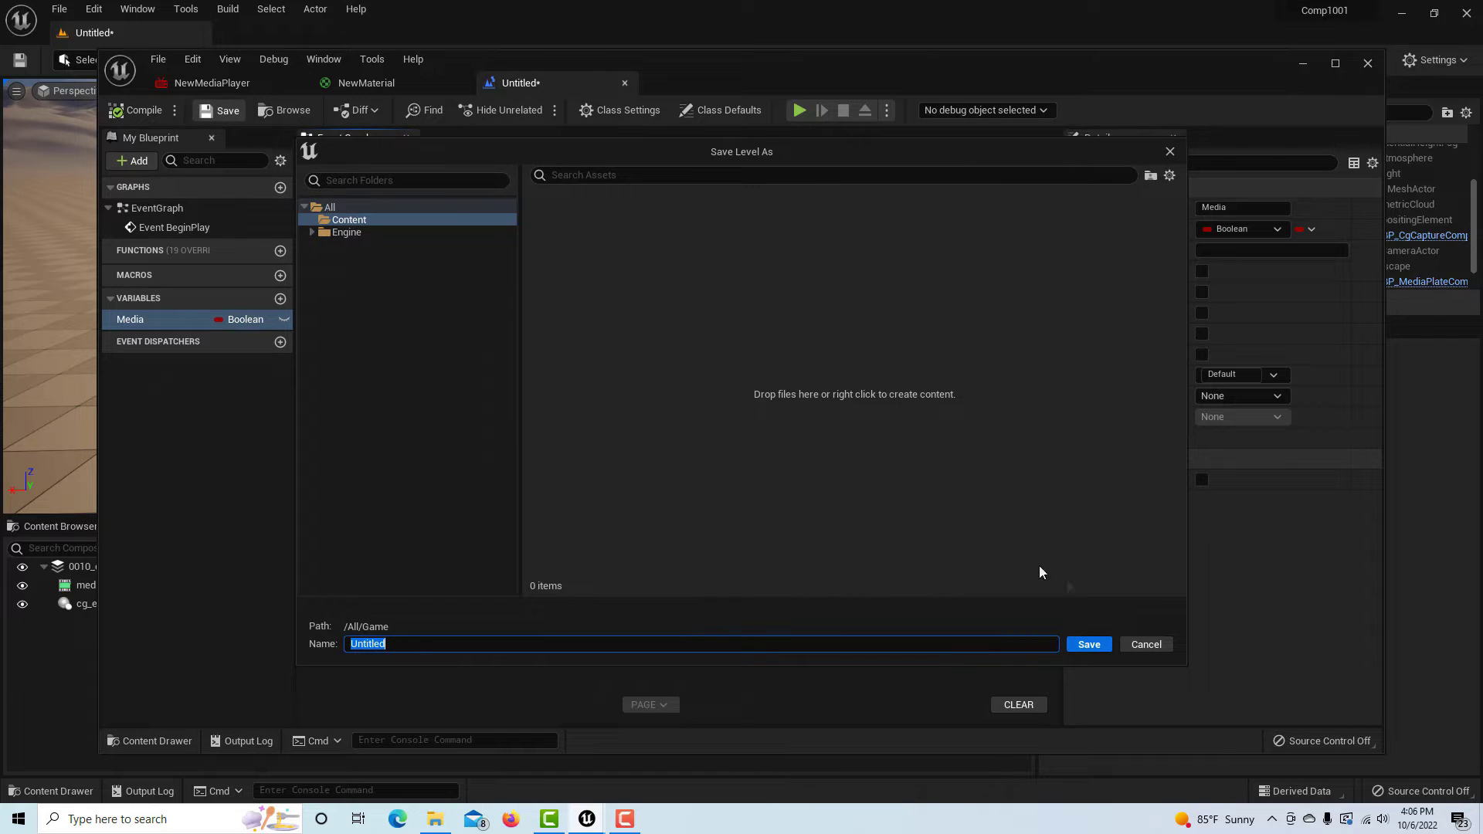
pyautogui.click(1089, 644)
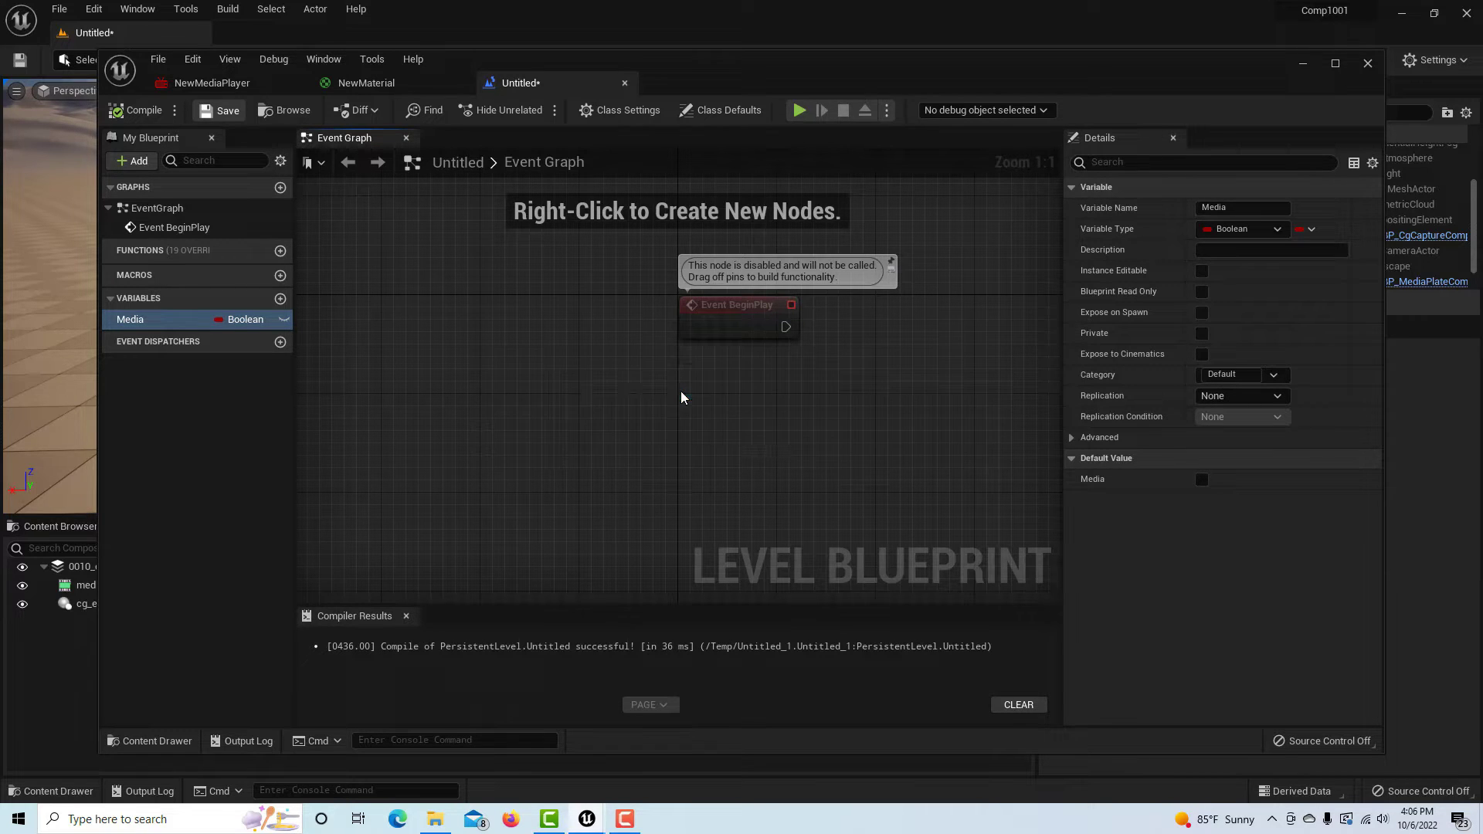
pyautogui.click(1276, 231)
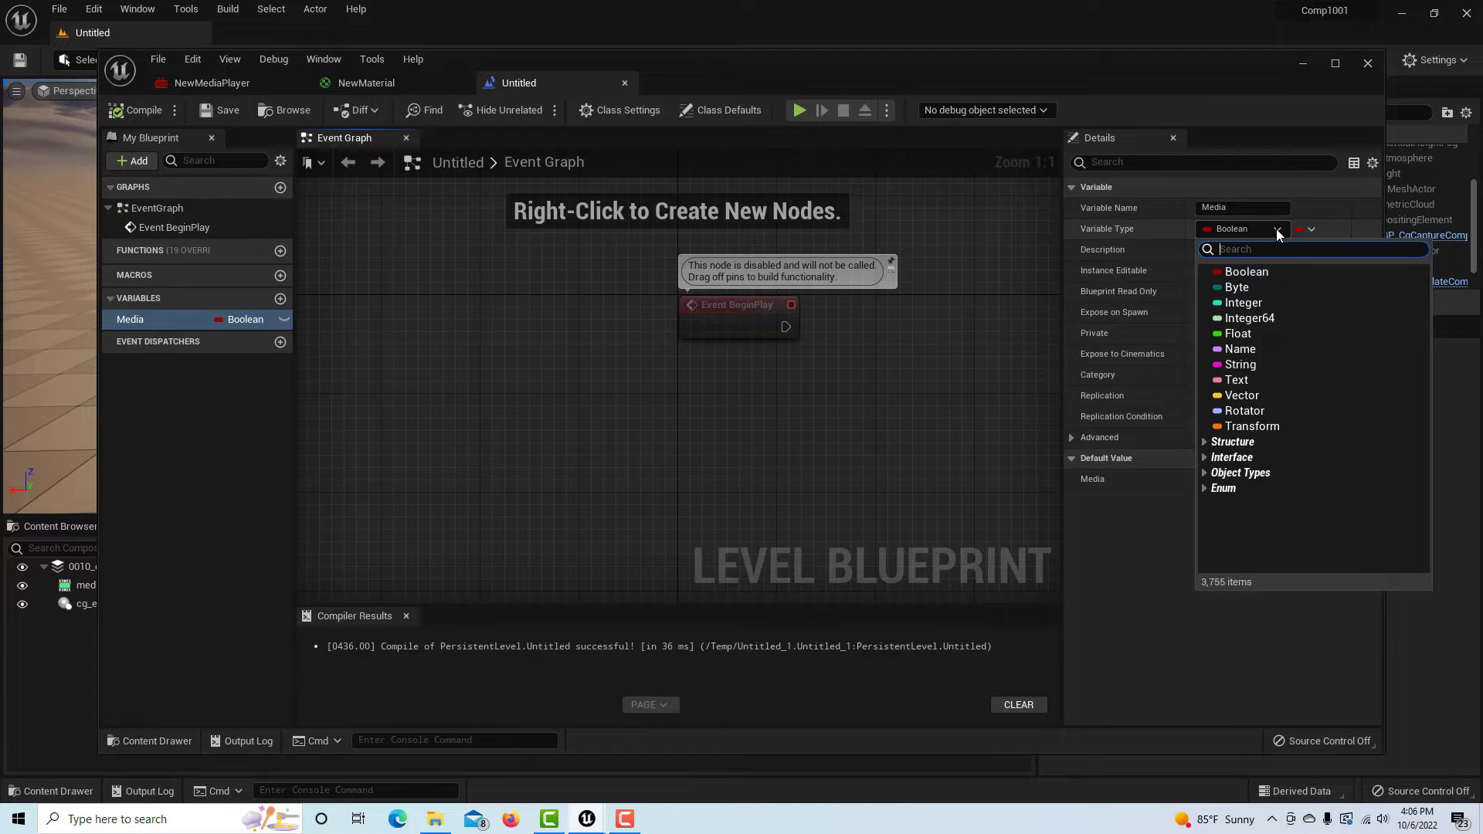
# Step: Change Media's variable type to a Media Player object reference
pyautogui.click(1273, 474)
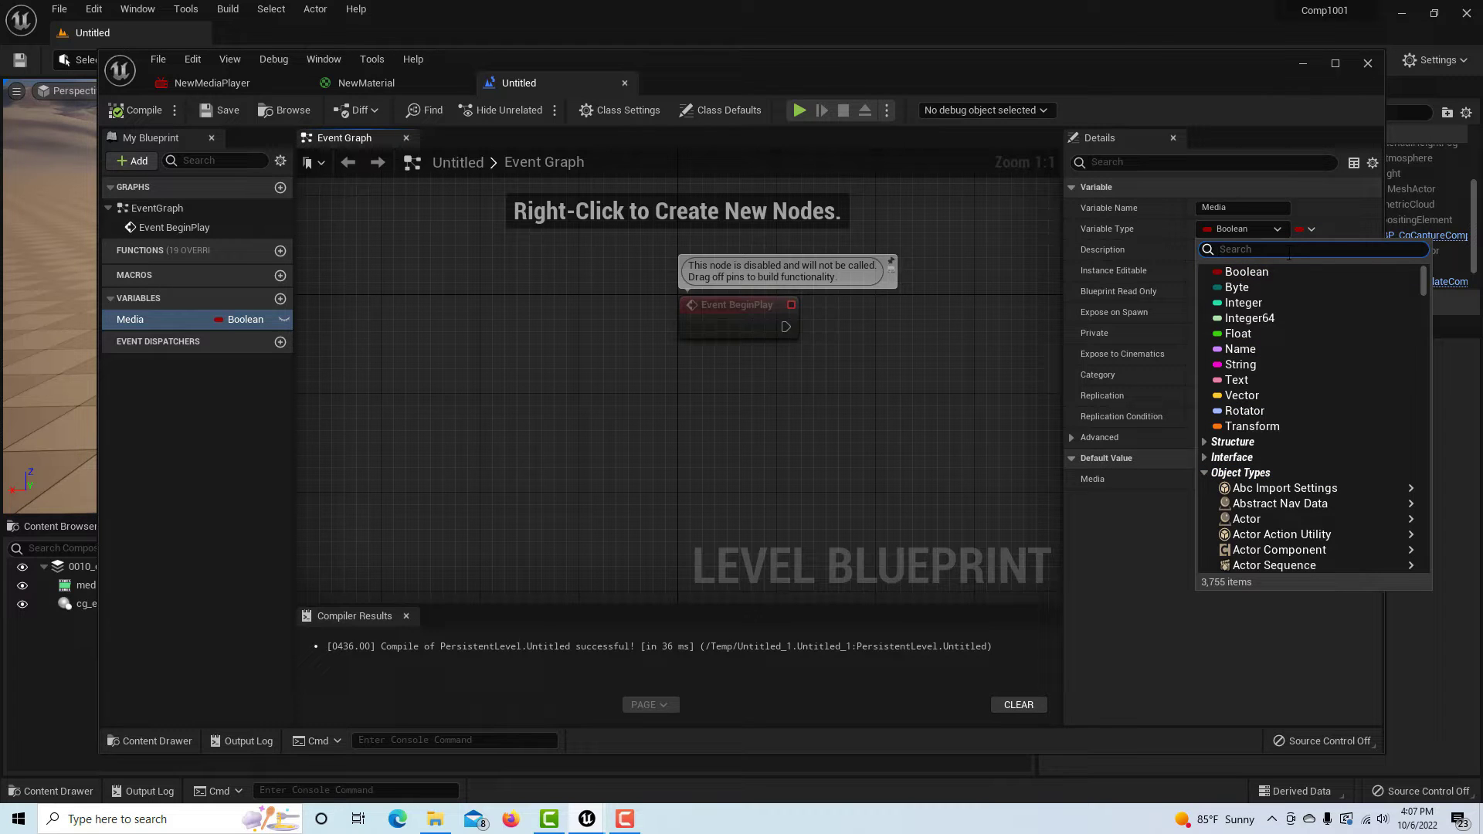
pyautogui.write('media pla')
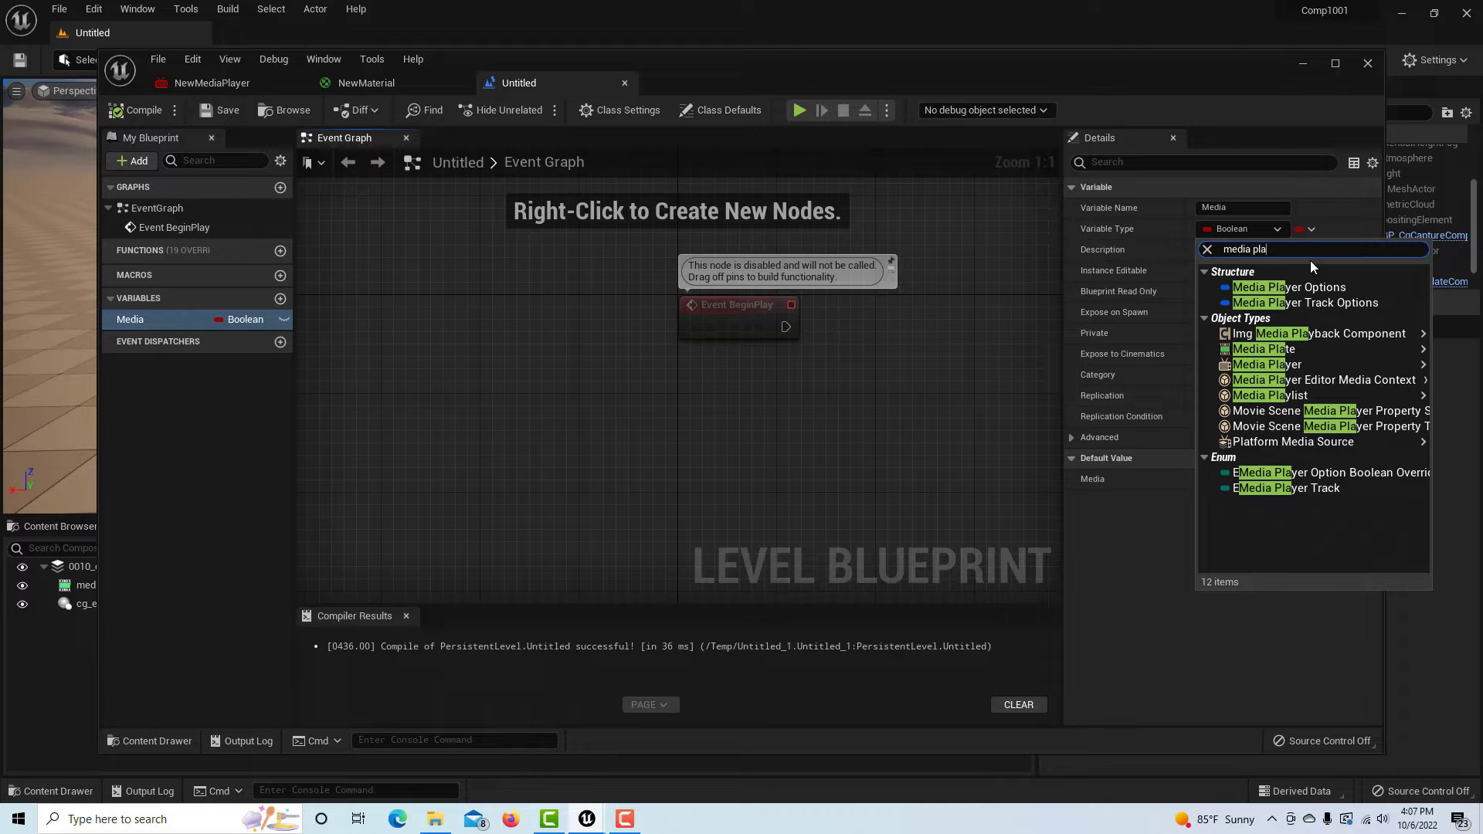
pyautogui.moveTo(1273, 351)
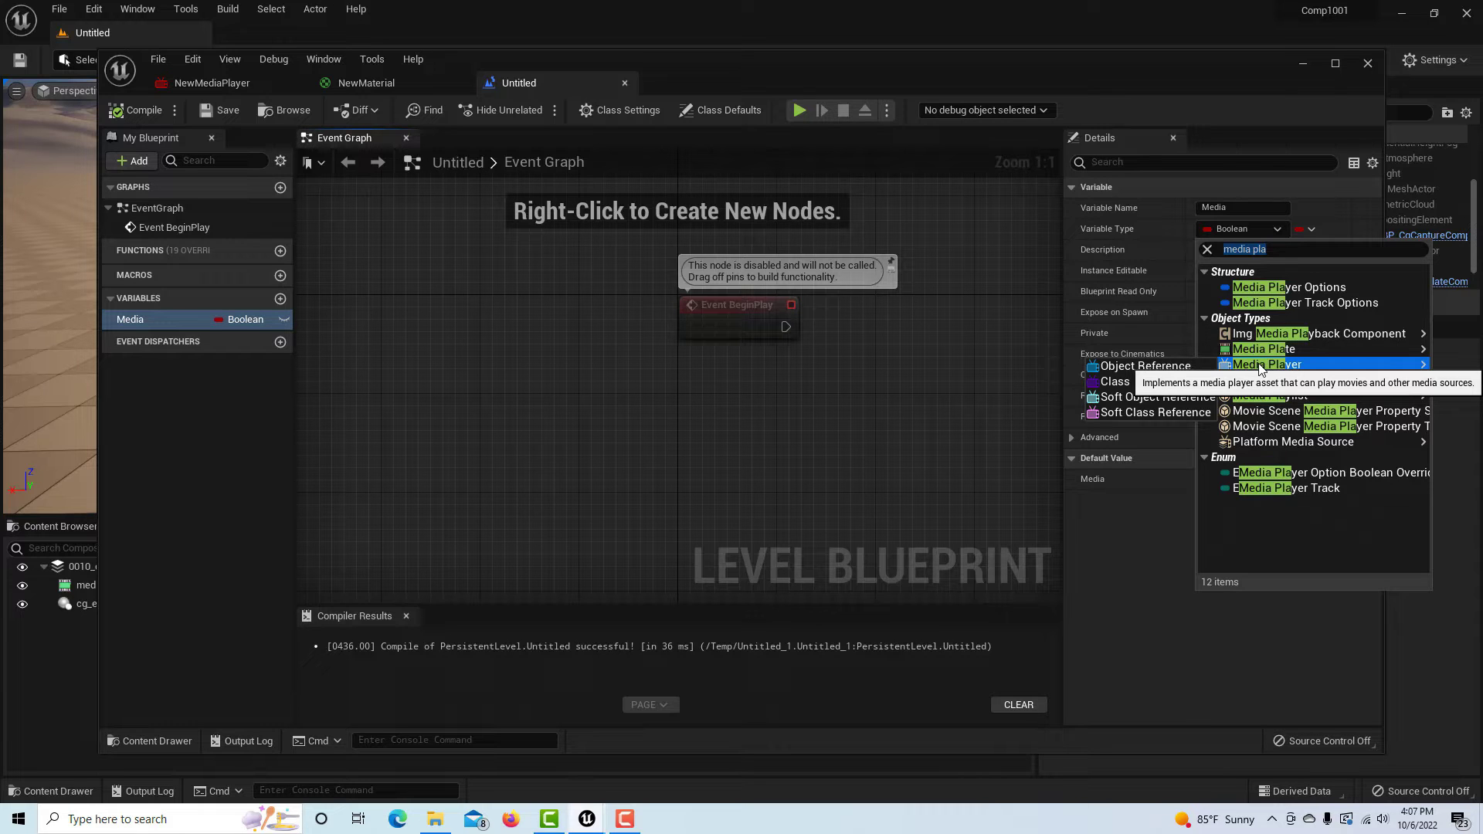
pyautogui.click(1147, 368)
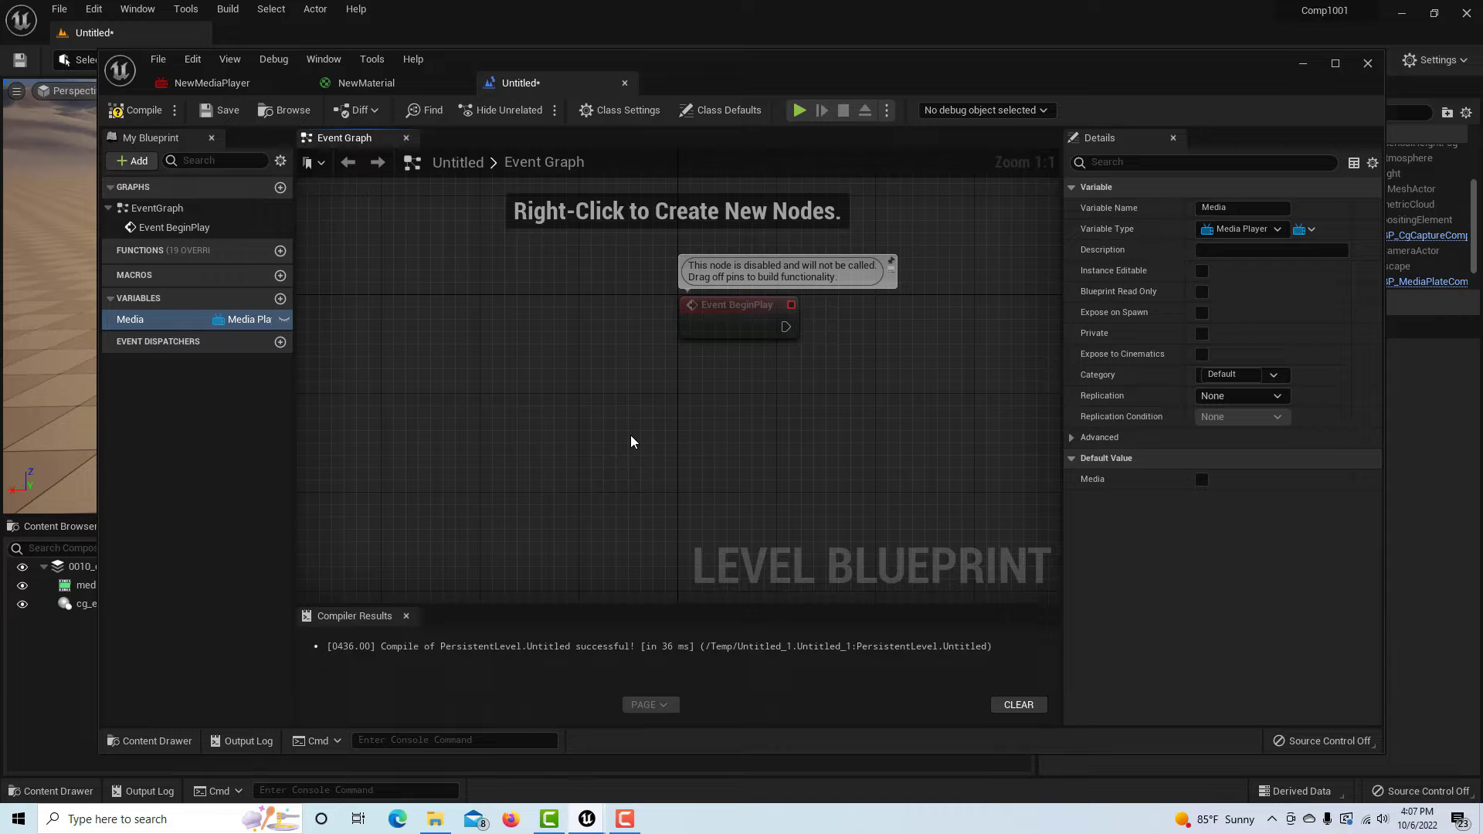
# Step: Compile and save, then set Media's default value to NewMediaPlayer
pyautogui.click(122, 113)
pyautogui.click(212, 106)
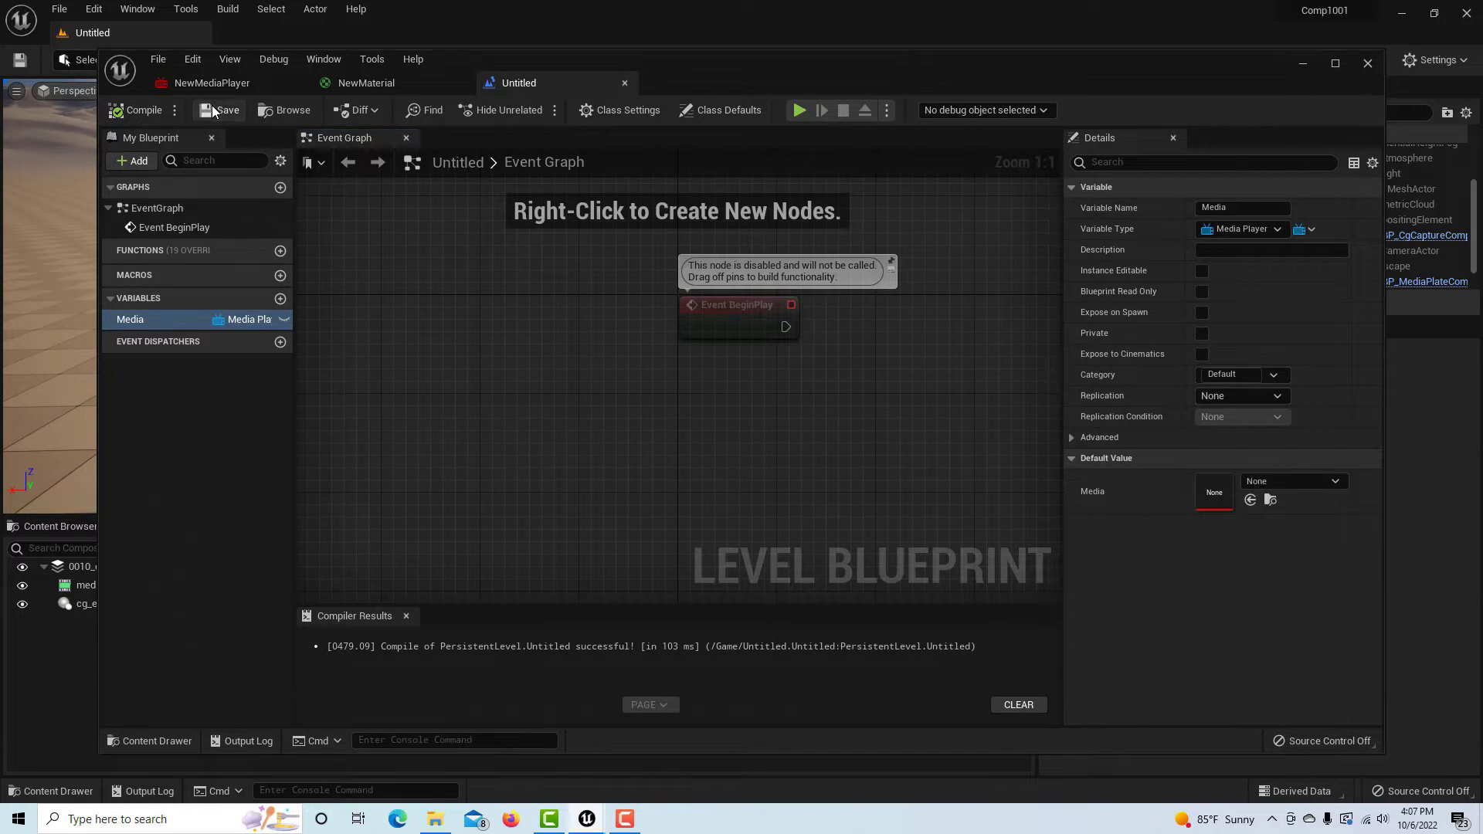
pyautogui.click(1342, 480)
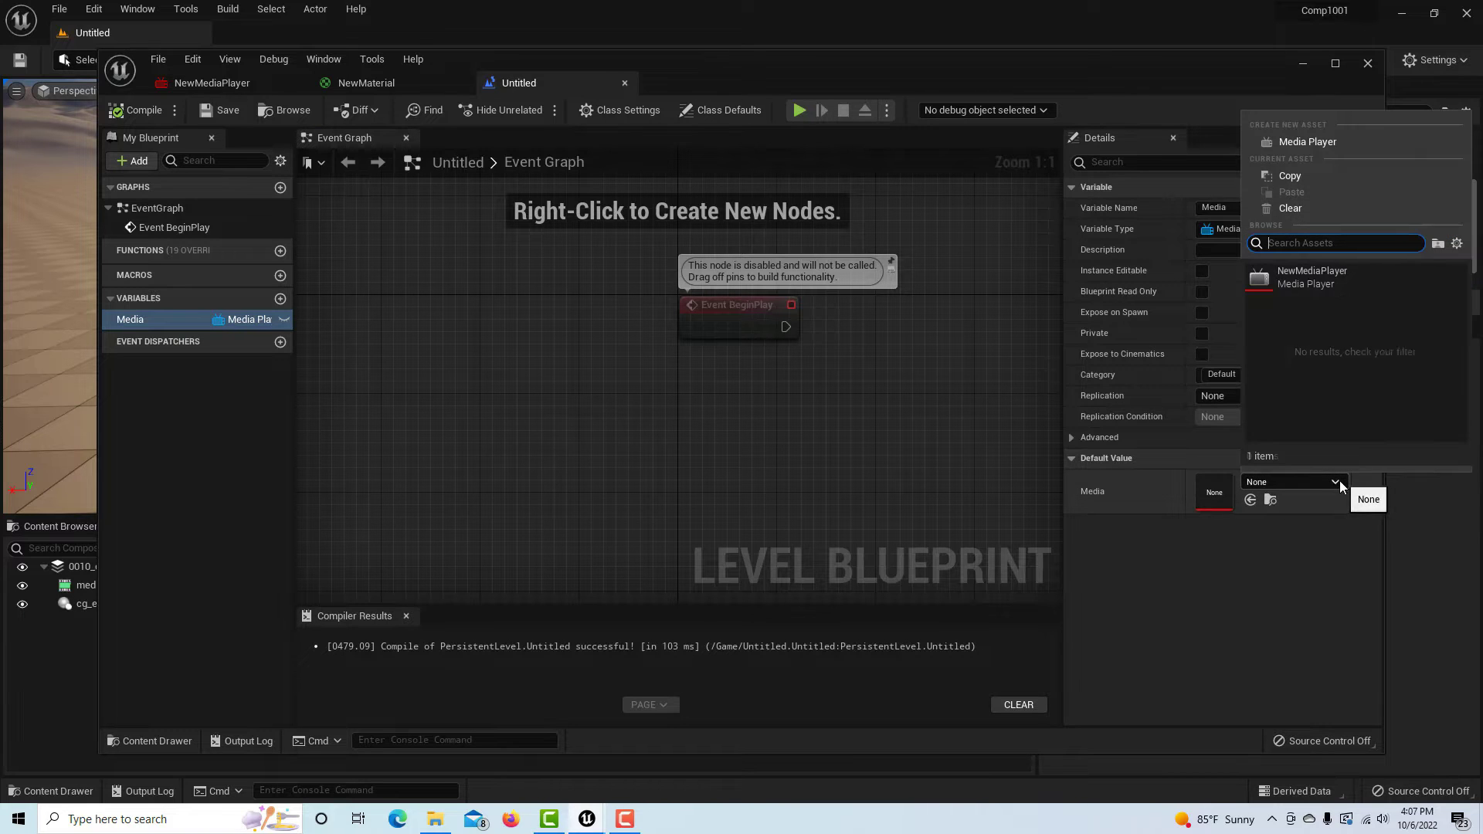
pyautogui.click(1292, 280)
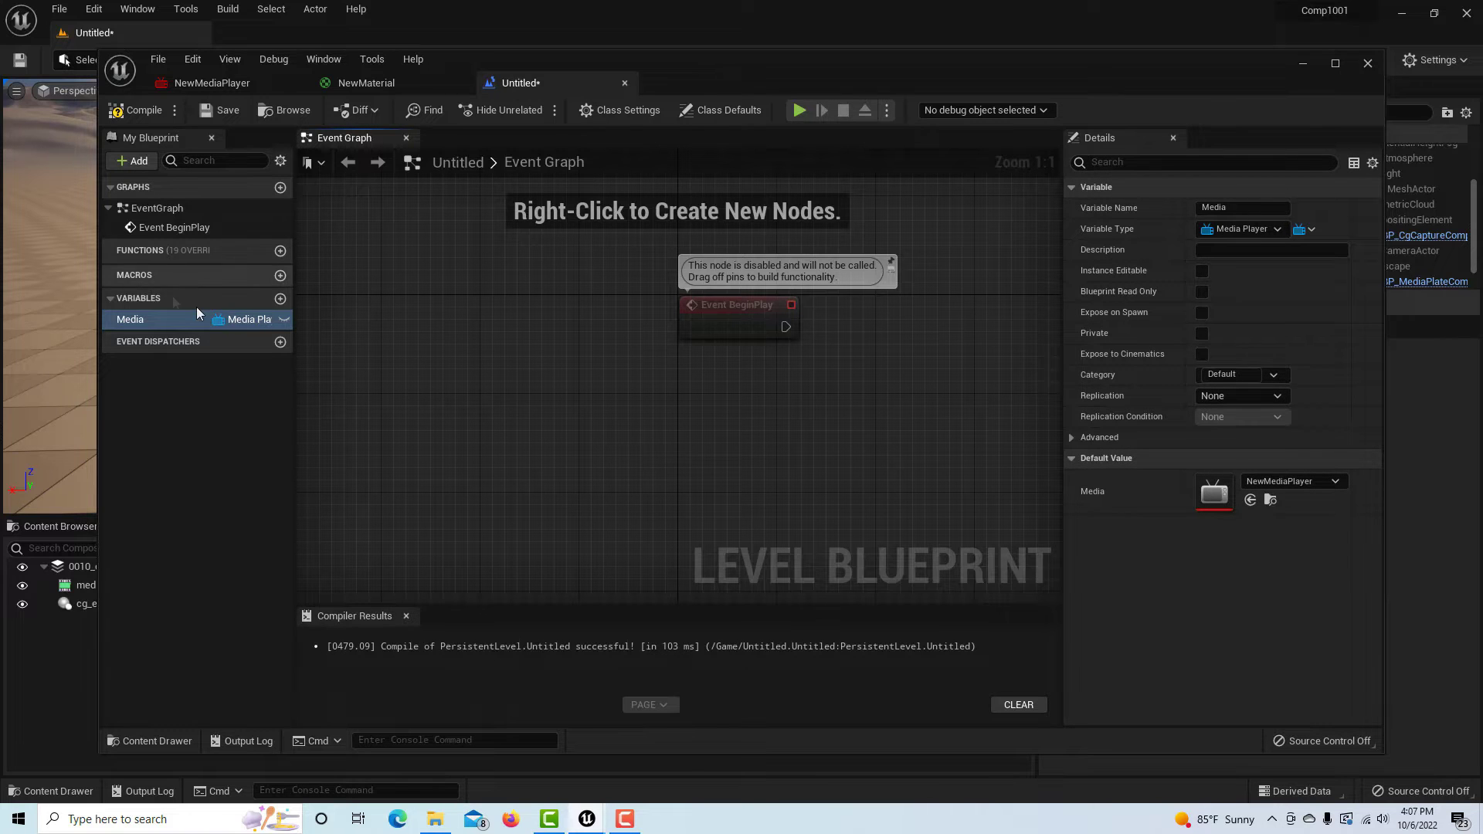
# Step: Add a Media getter feeding an Open Source node set to NewImgMediaSource
pyautogui.moveTo(183, 320); pyautogui.dragTo(576, 406)
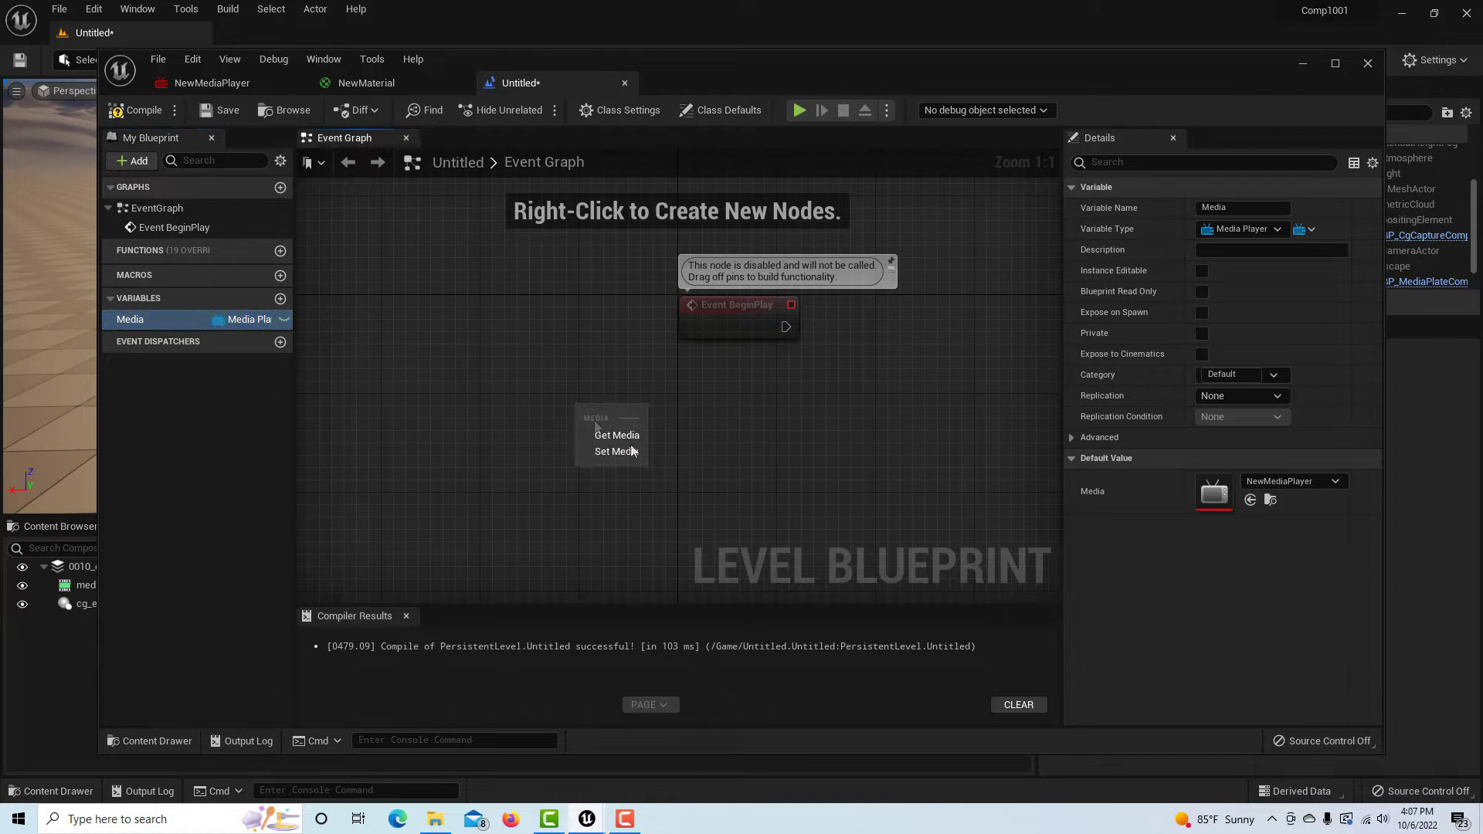
pyautogui.click(621, 436)
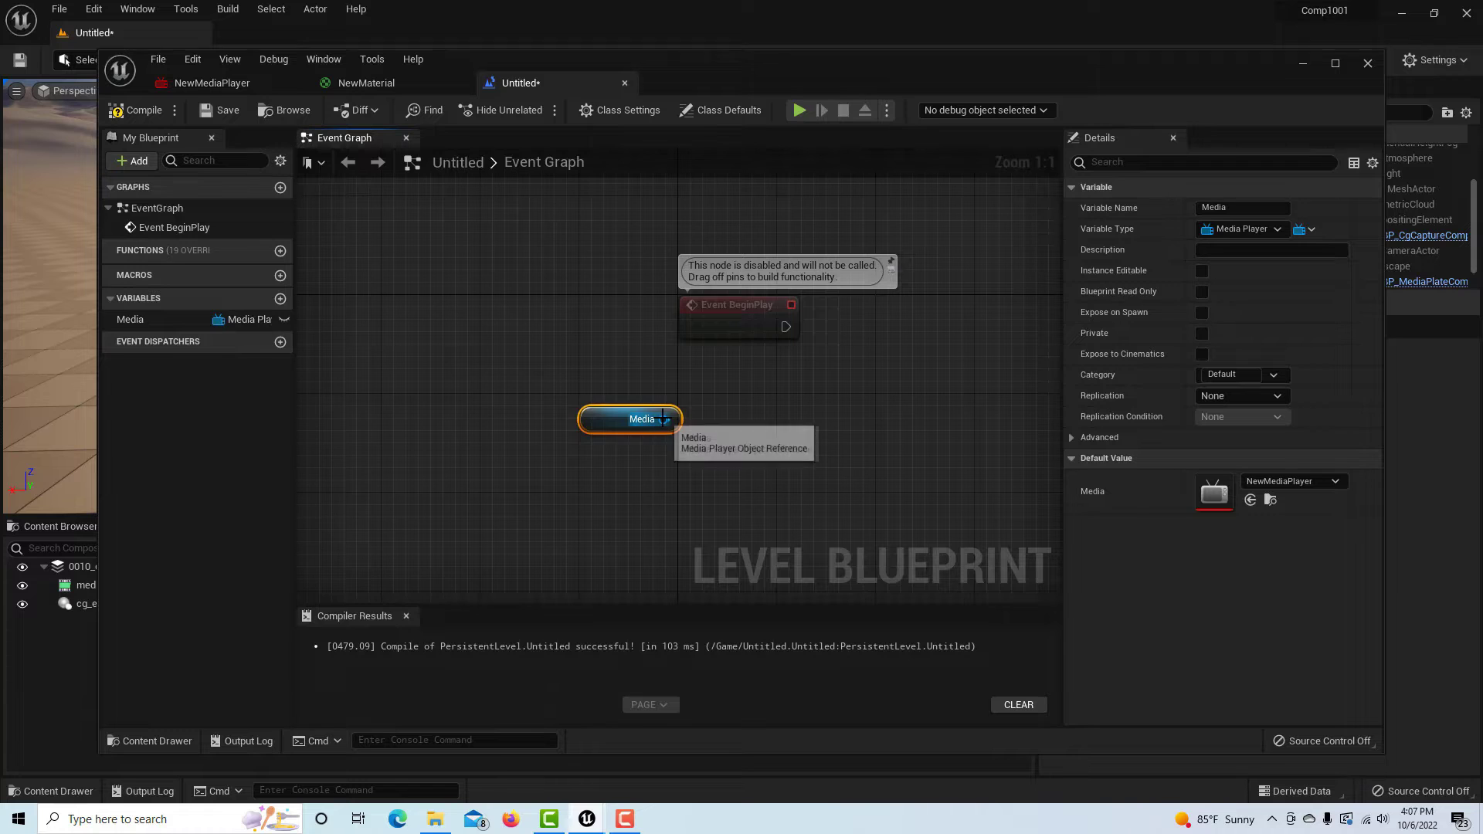
pyautogui.moveTo(663, 419); pyautogui.dragTo(868, 435)
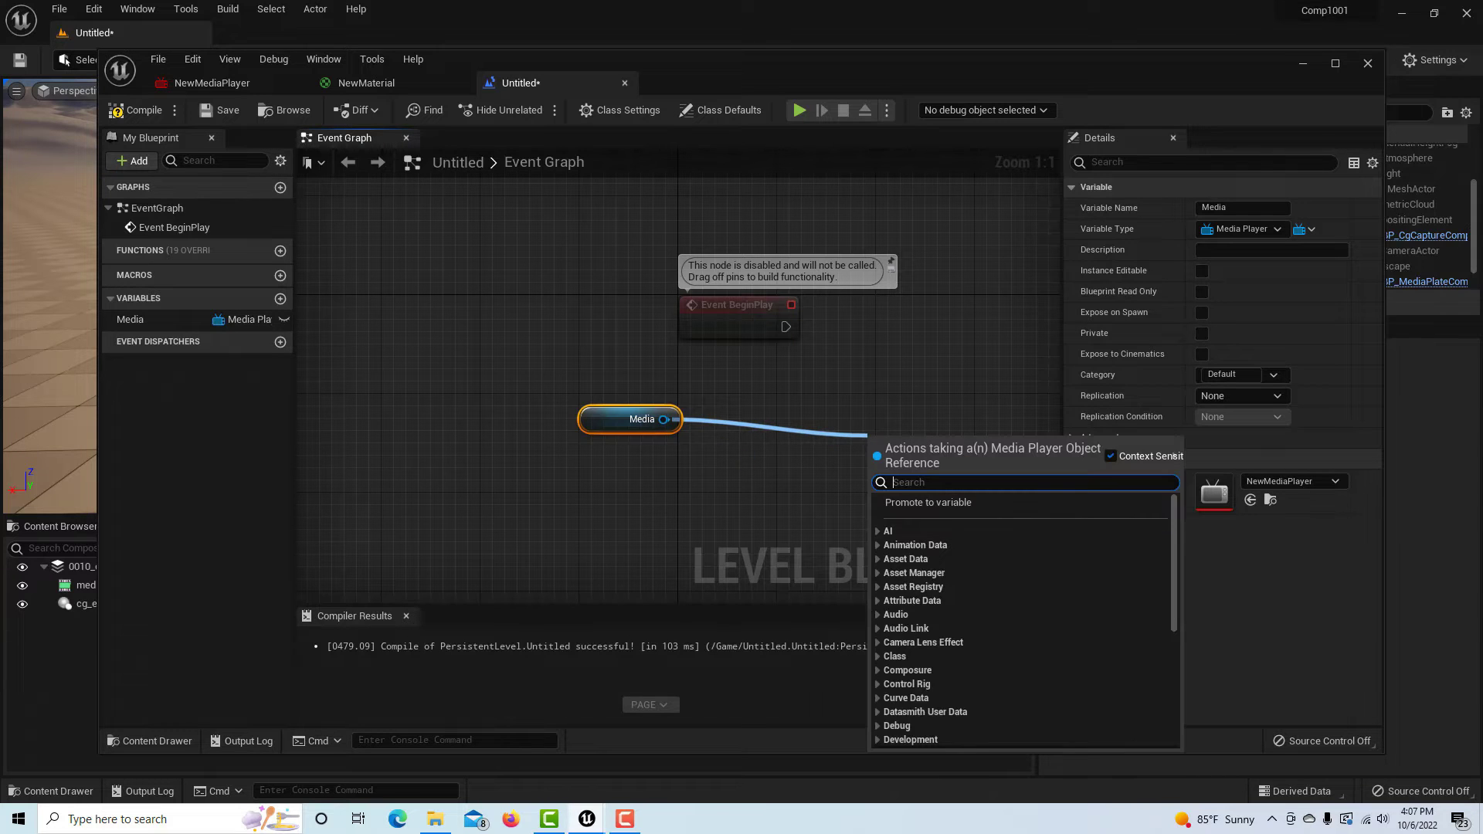
pyautogui.write('open sour')
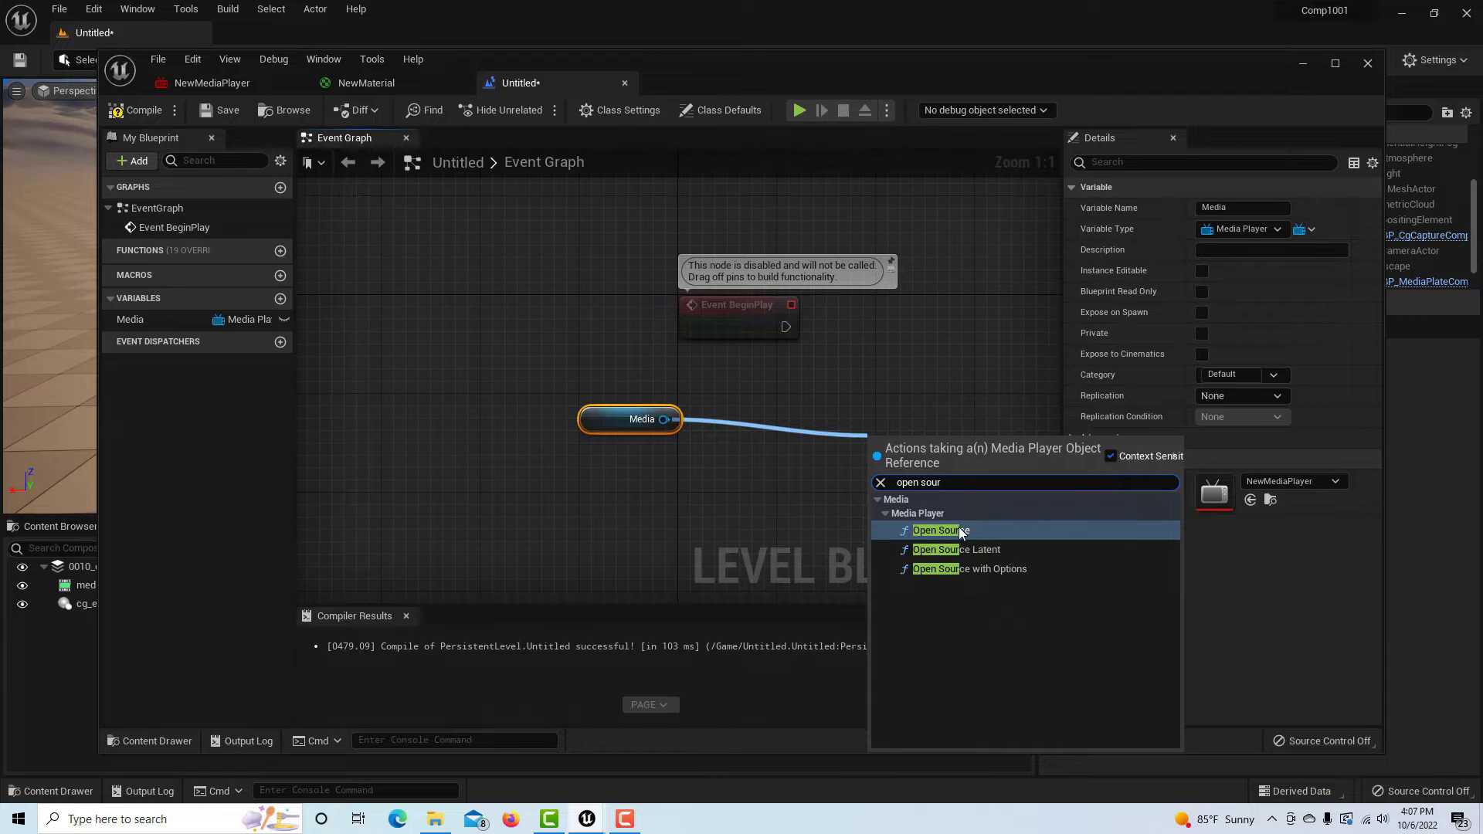
pyautogui.click(961, 532)
pyautogui.click(952, 531)
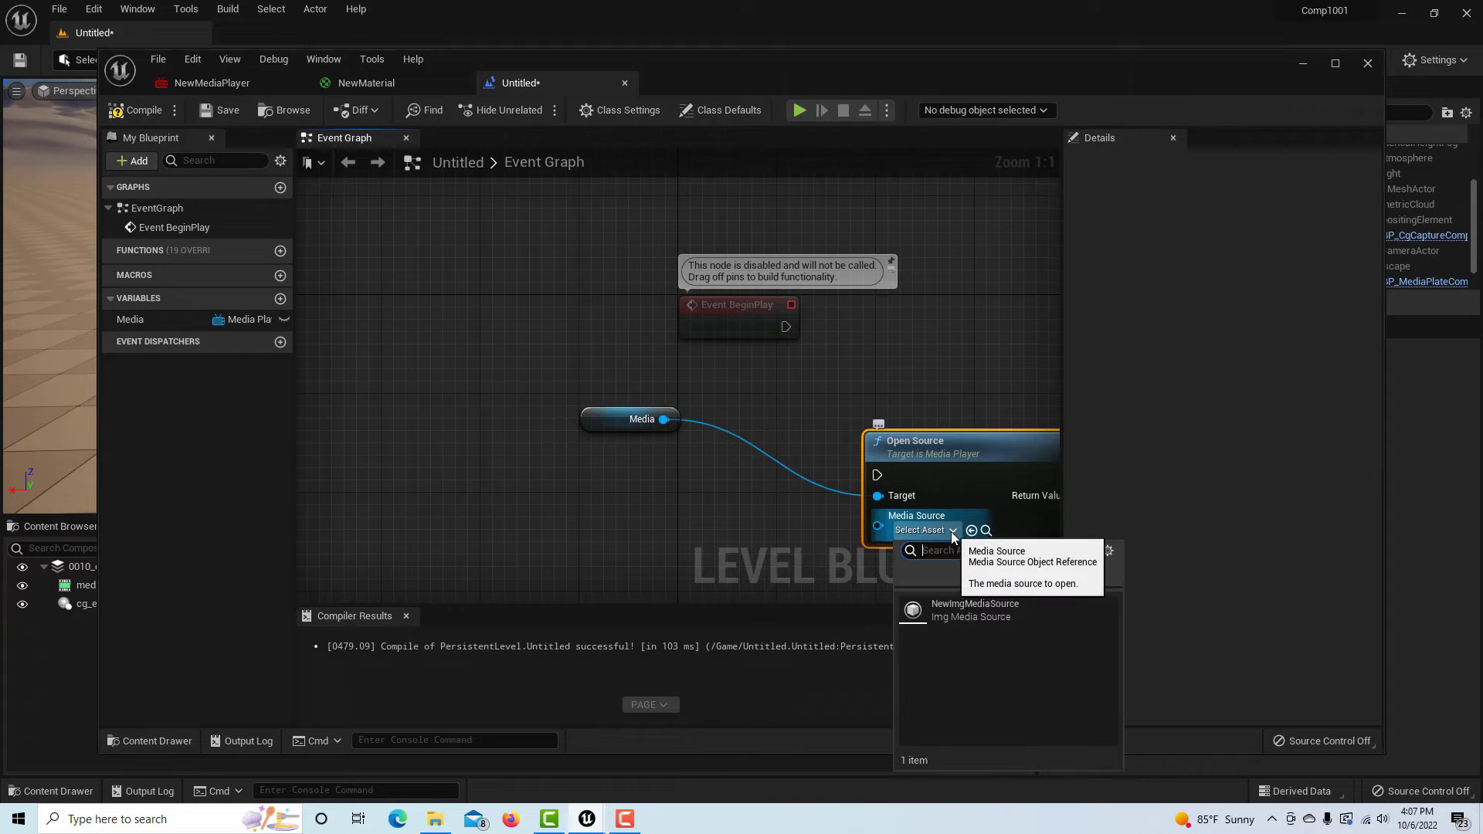
pyautogui.click(998, 615)
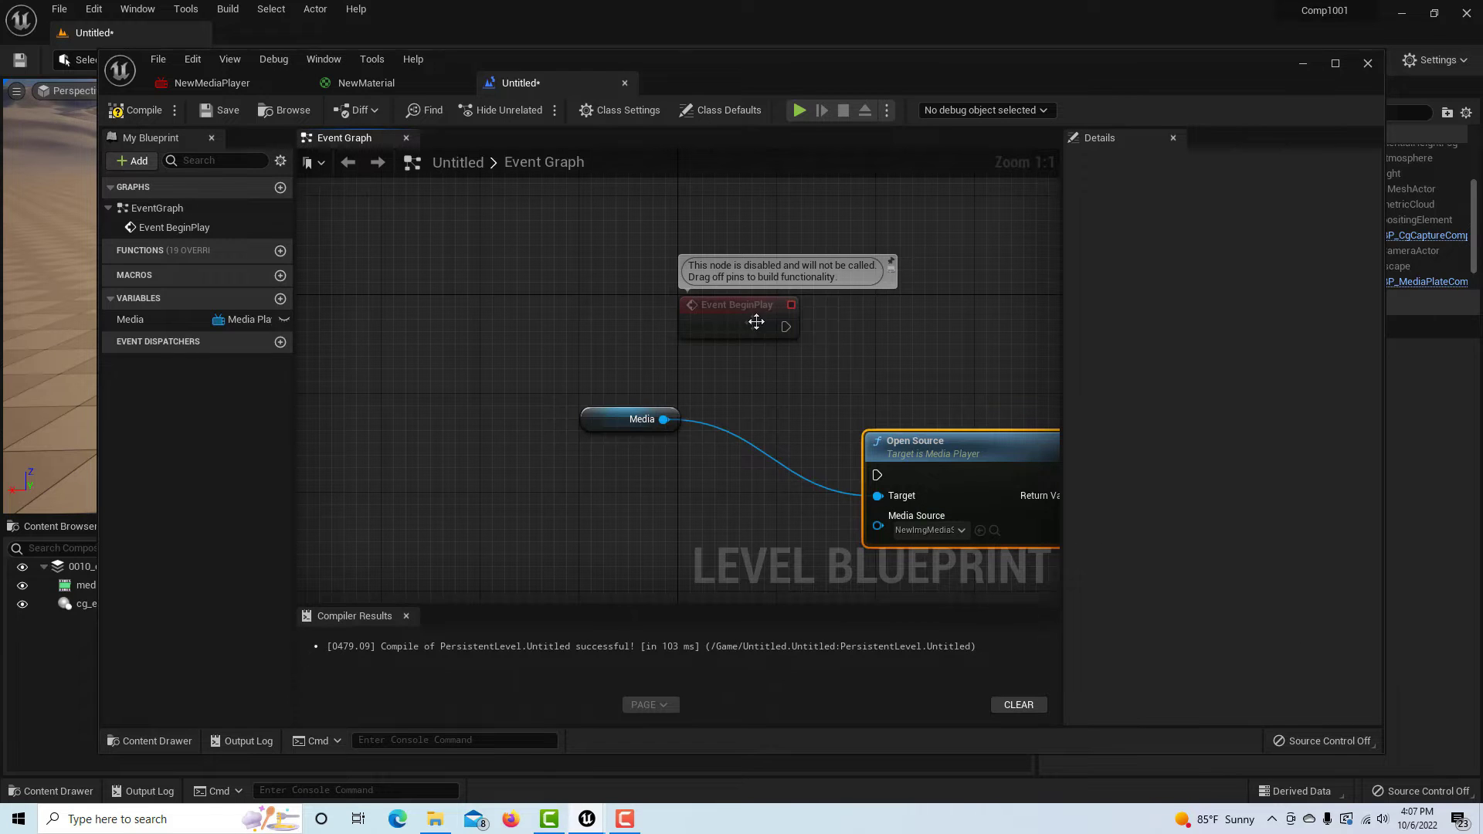
# Step: Wire Event BeginPlay into Open Source, compile, and return to the level editor
pyautogui.moveTo(786, 327); pyautogui.dragTo(878, 475)
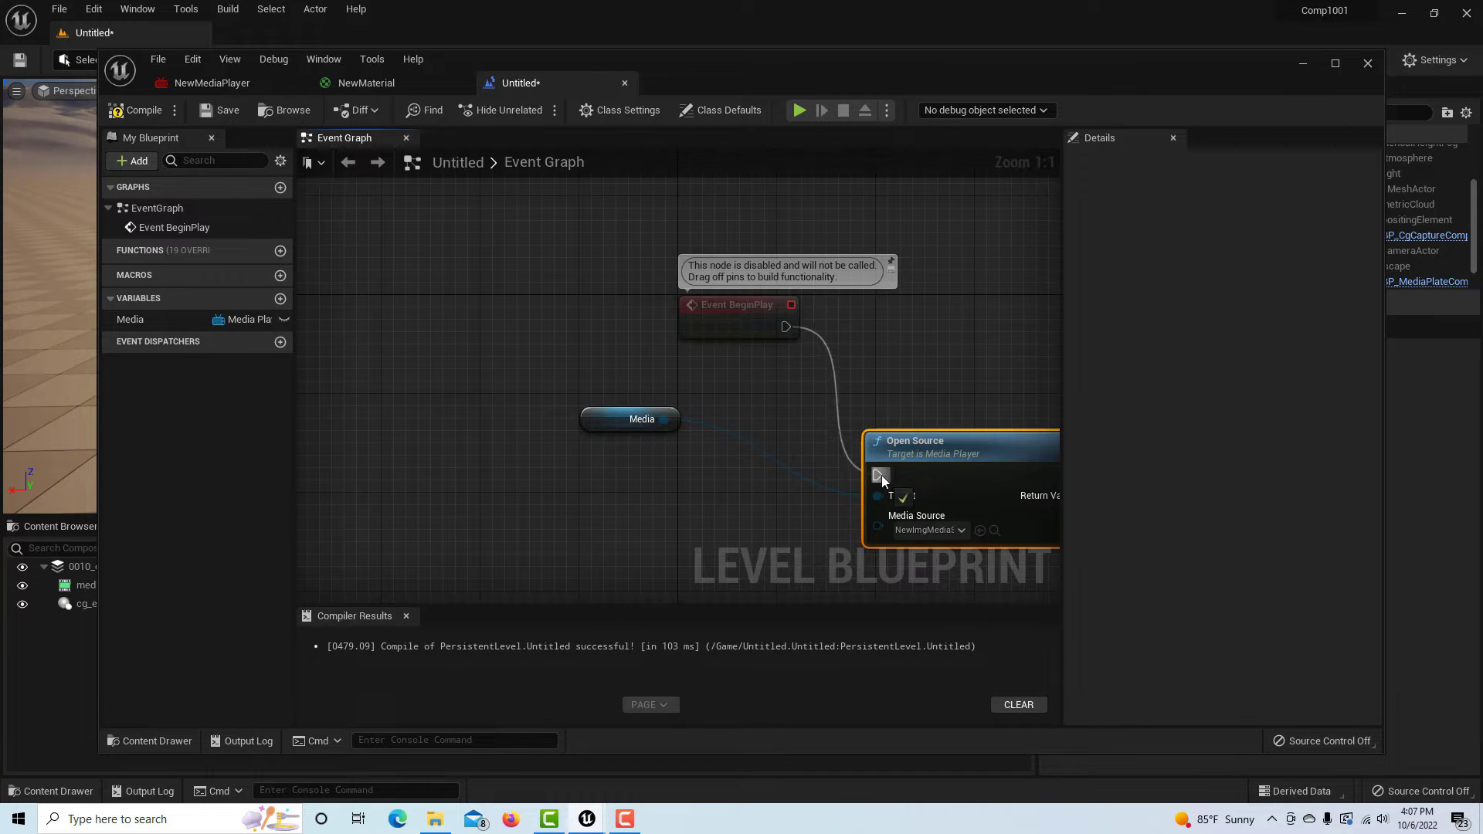
pyautogui.click(127, 110)
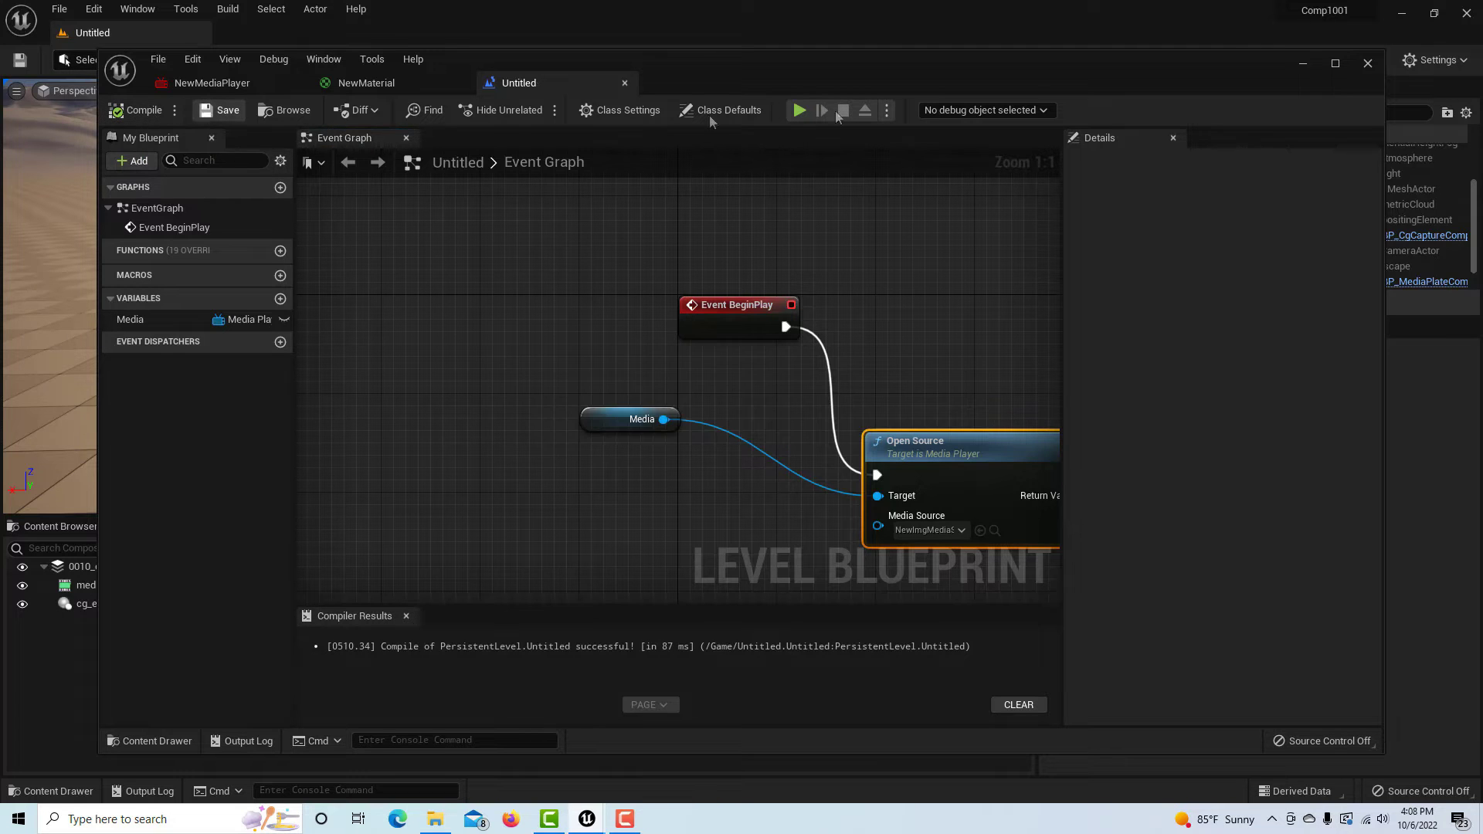
pyautogui.click(1302, 63)
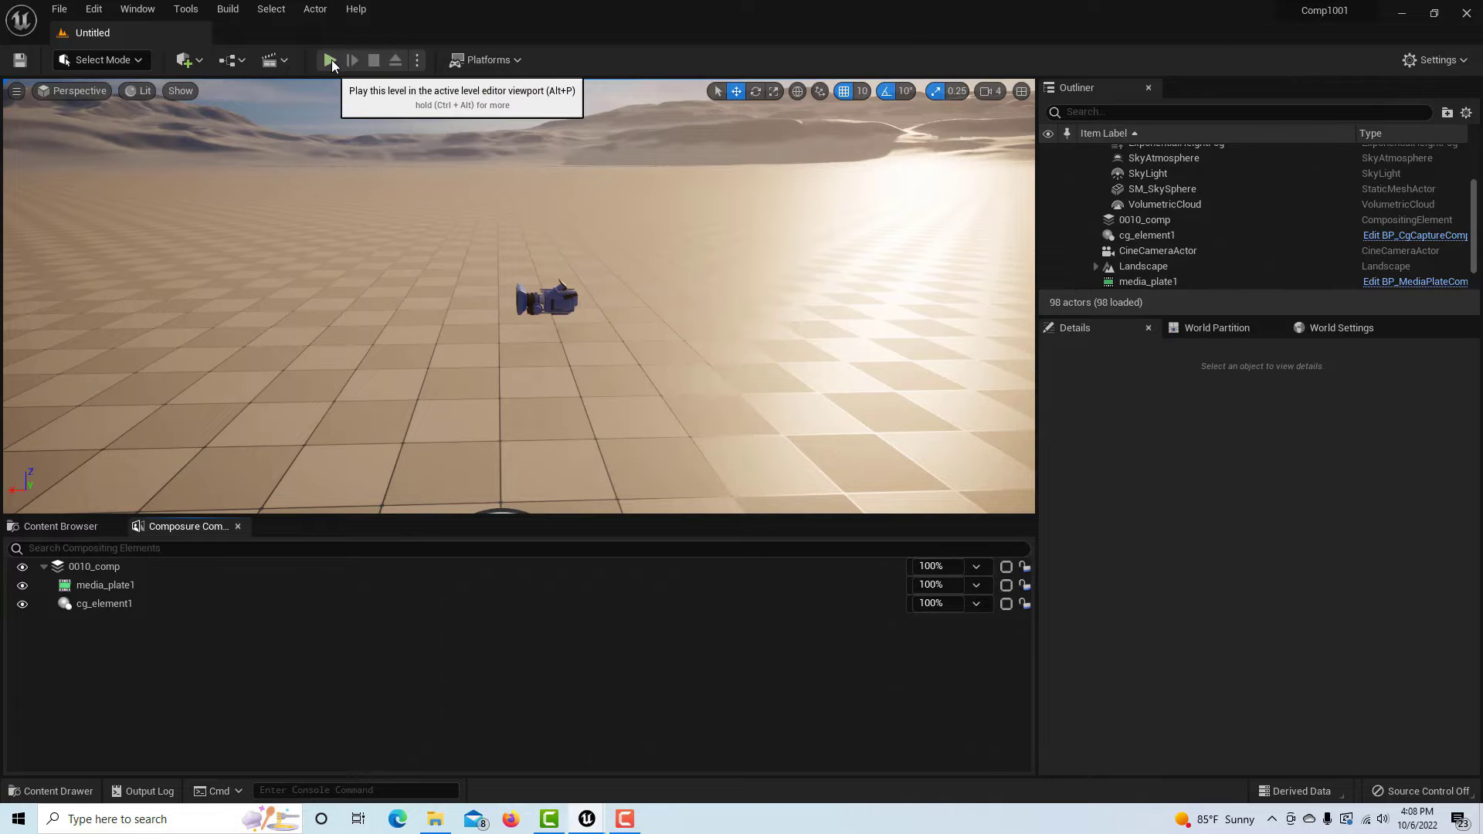
pyautogui.click(330, 60)
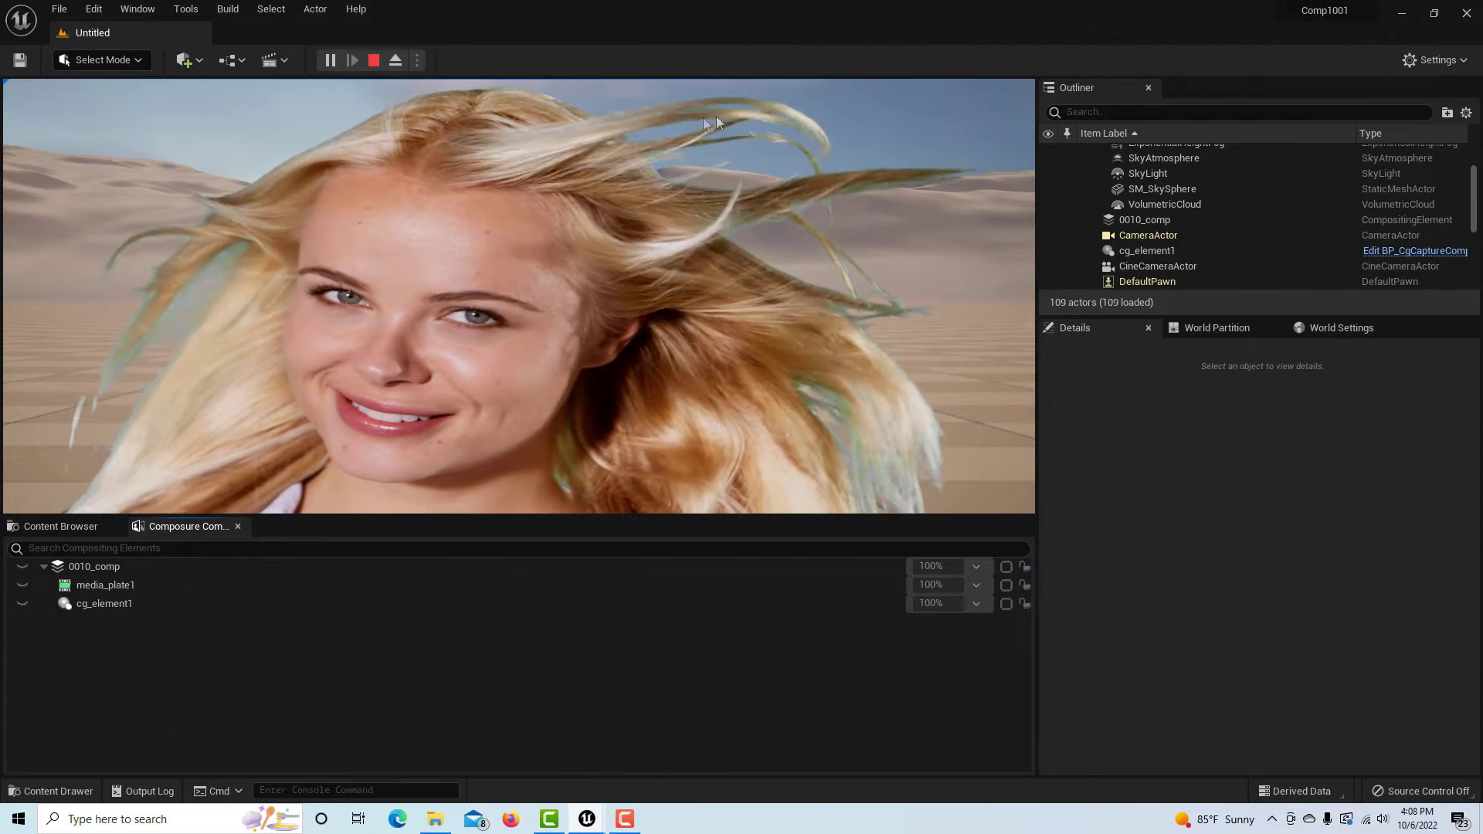
pyautogui.click(373, 61)
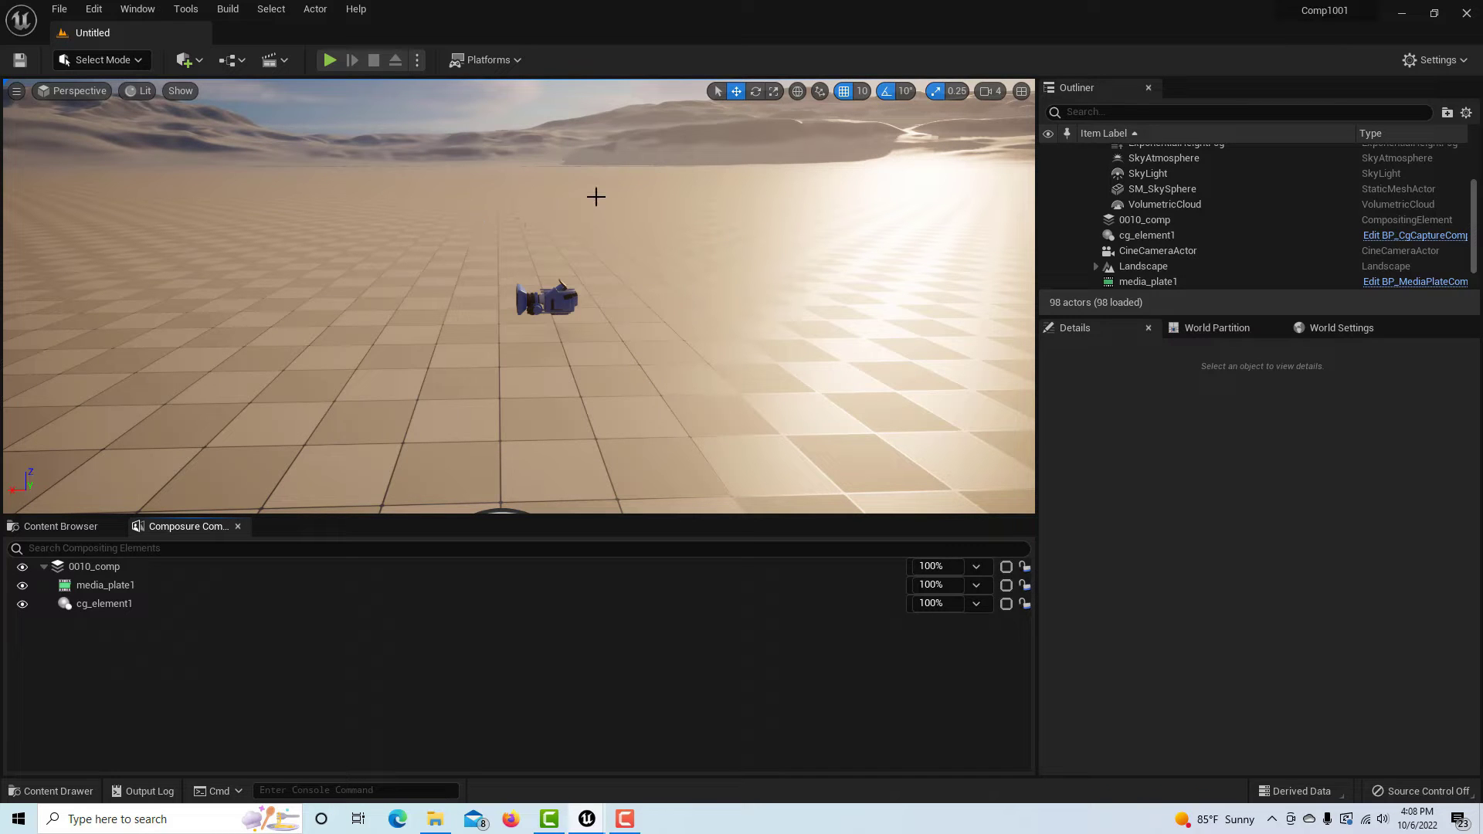
# Step: Tilt the view up toward the sky and select 0010_comp to show its settings and preview
pyautogui.moveTo(589, 244); pyautogui.dragTo(571, 177, button='right')
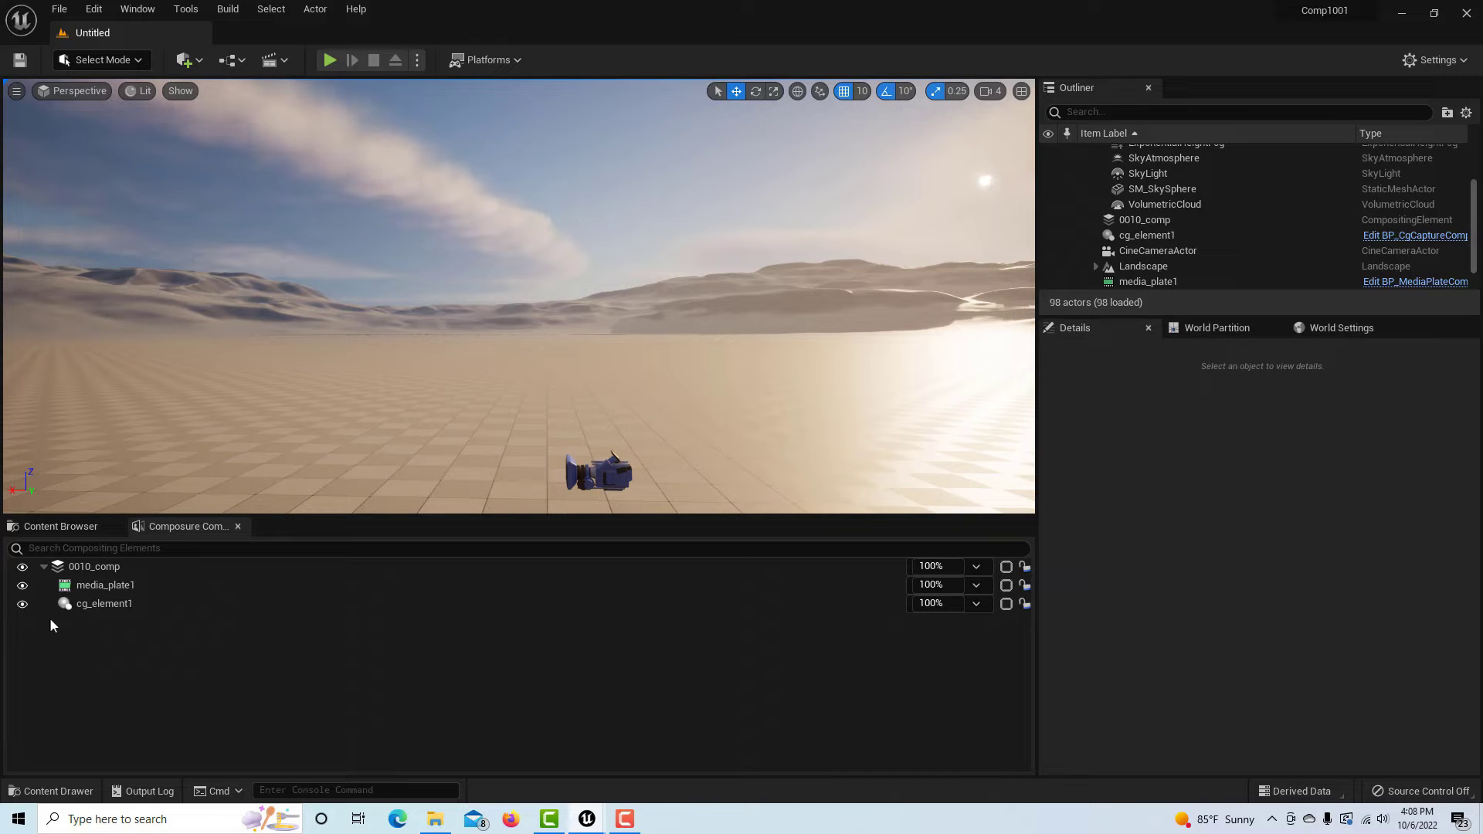
pyautogui.click(84, 569)
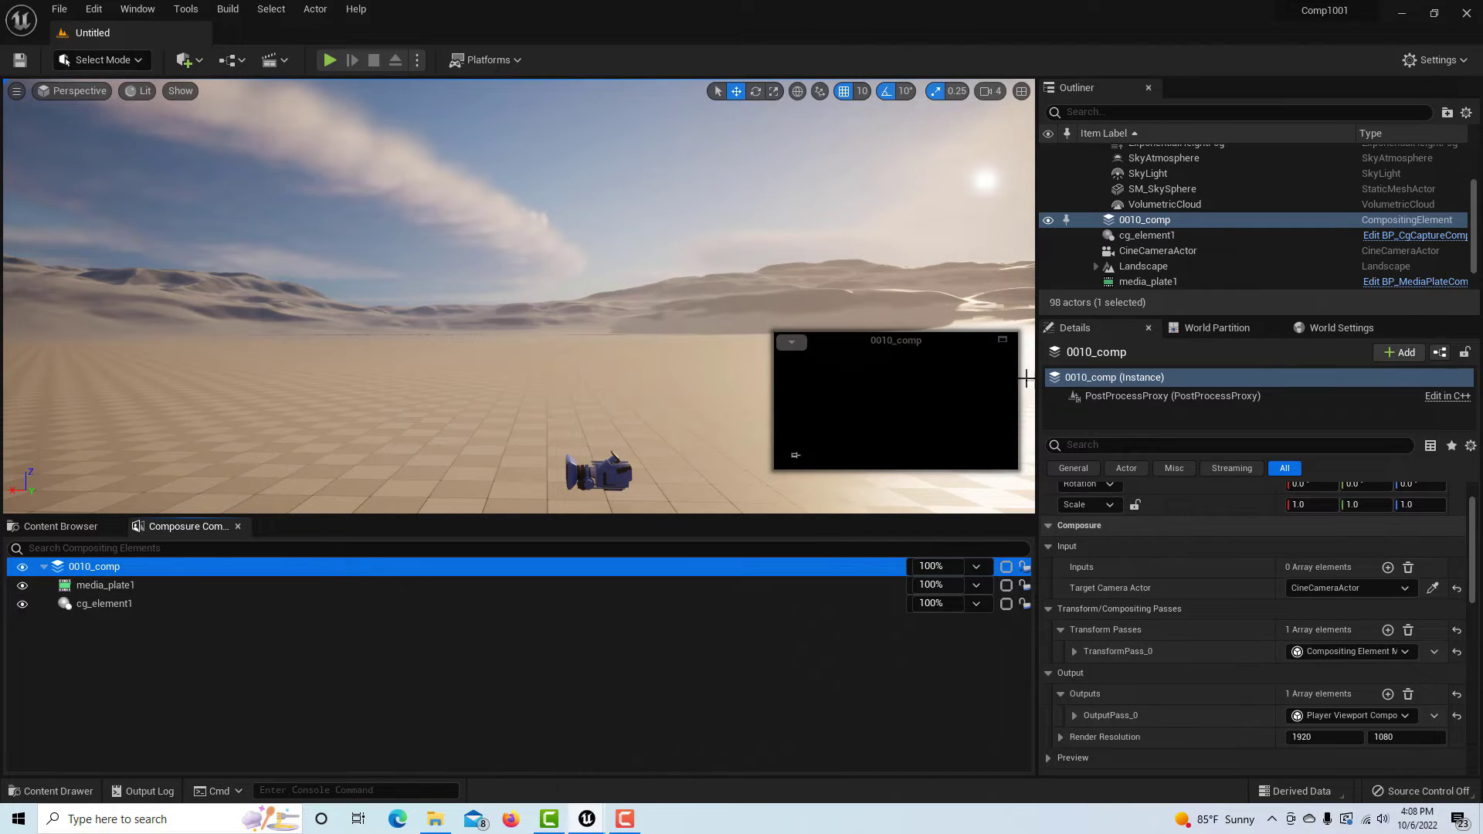
# Step: Open NewMediaPlayer, play NewImgMediaSource, then reselect 0010_comp to view the keyed preview
pyautogui.click(86, 586)
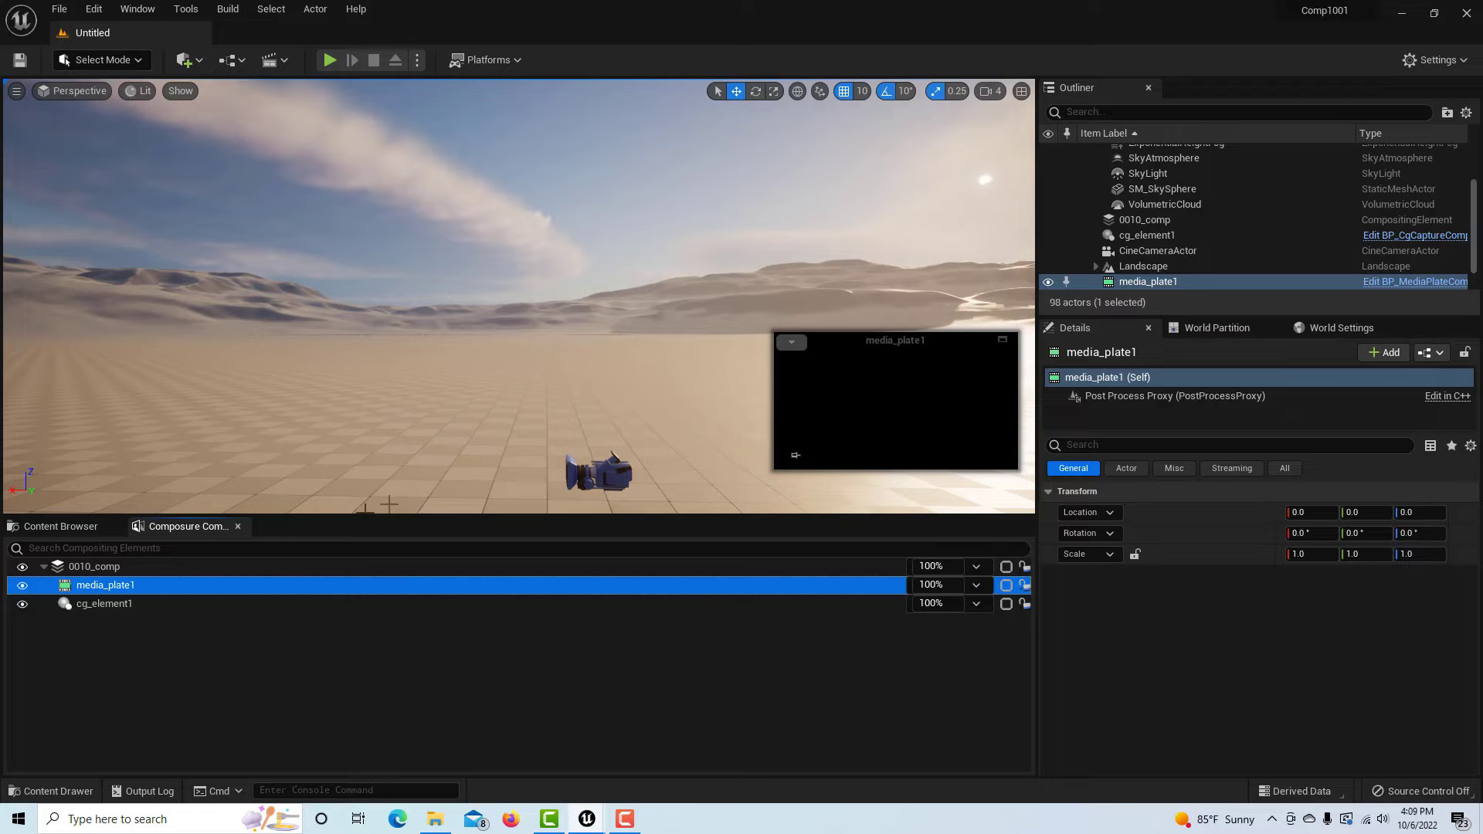
pyautogui.click(64, 529)
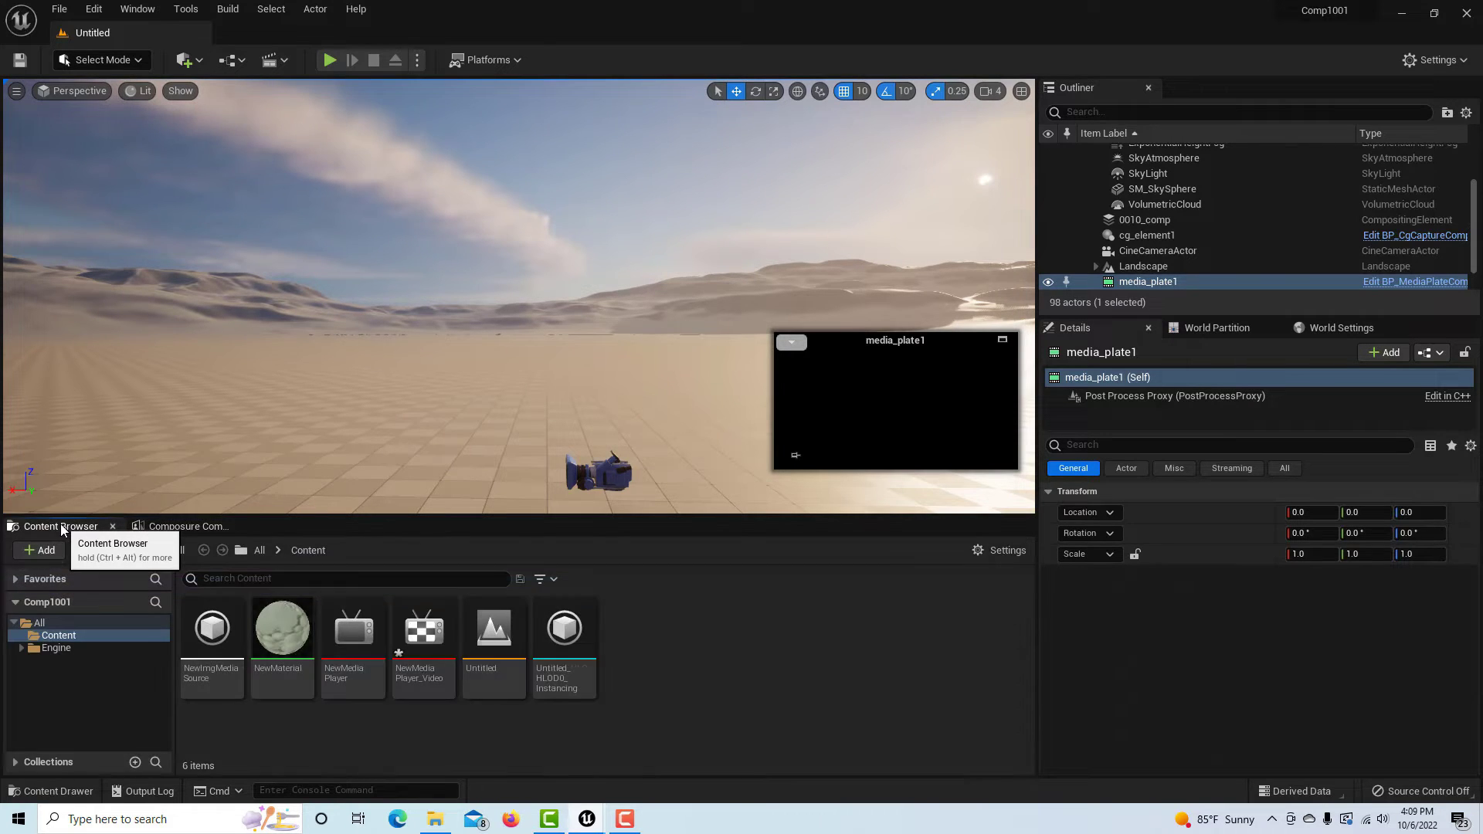
pyautogui.doubleClick(342, 662)
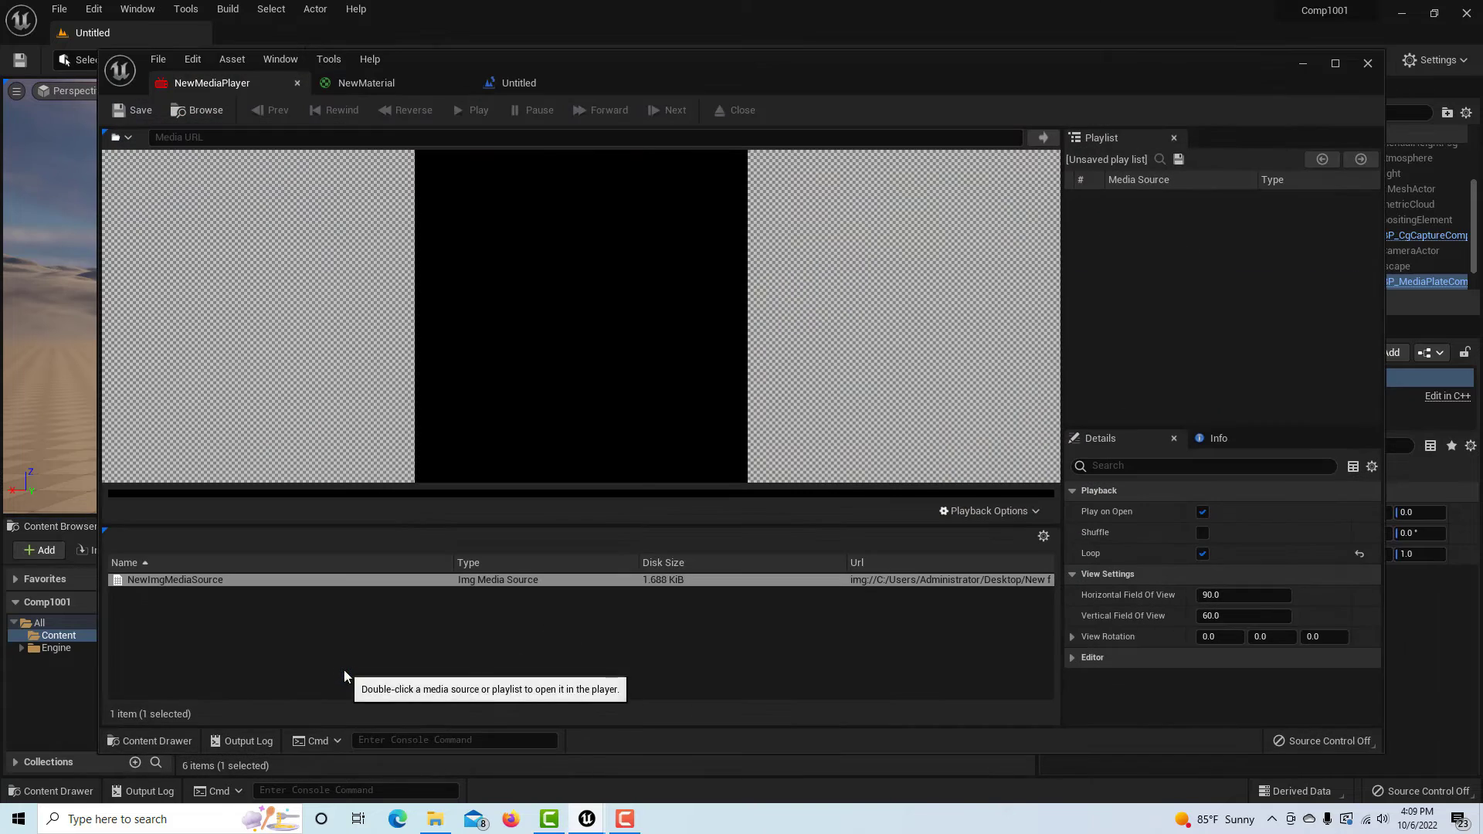
pyautogui.doubleClick(338, 587)
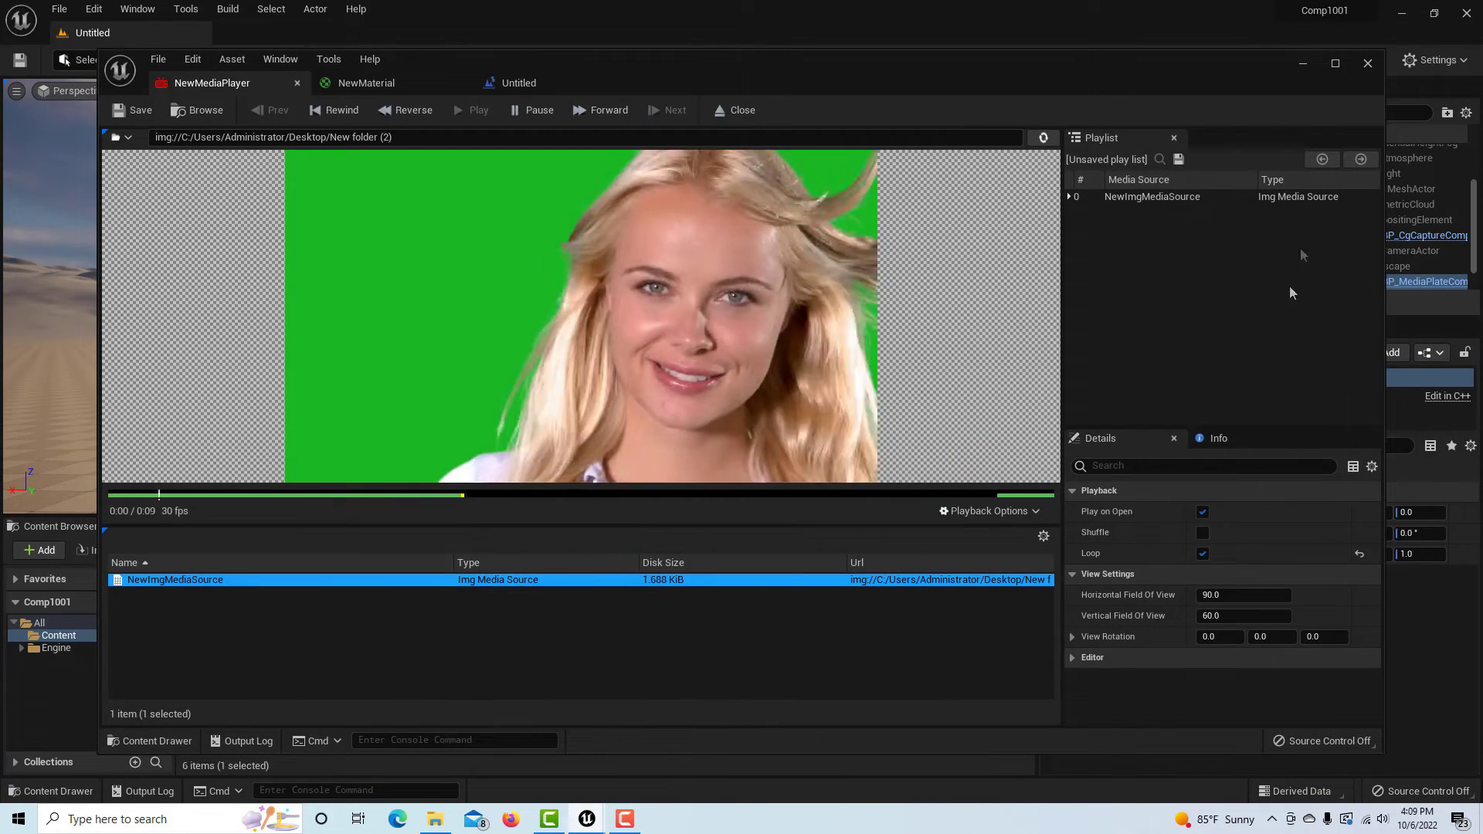
pyautogui.click(1306, 62)
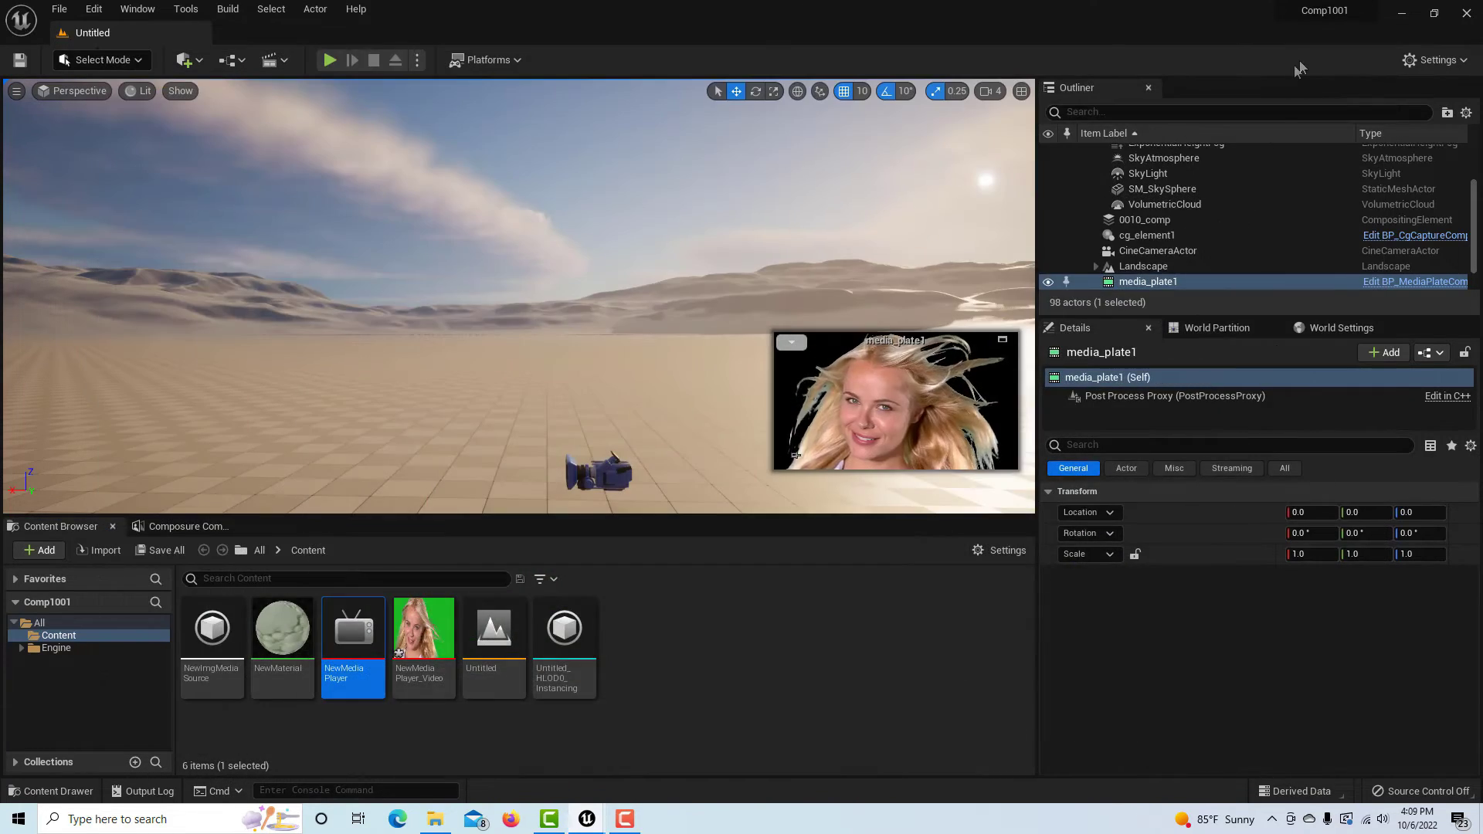
pyautogui.click(187, 526)
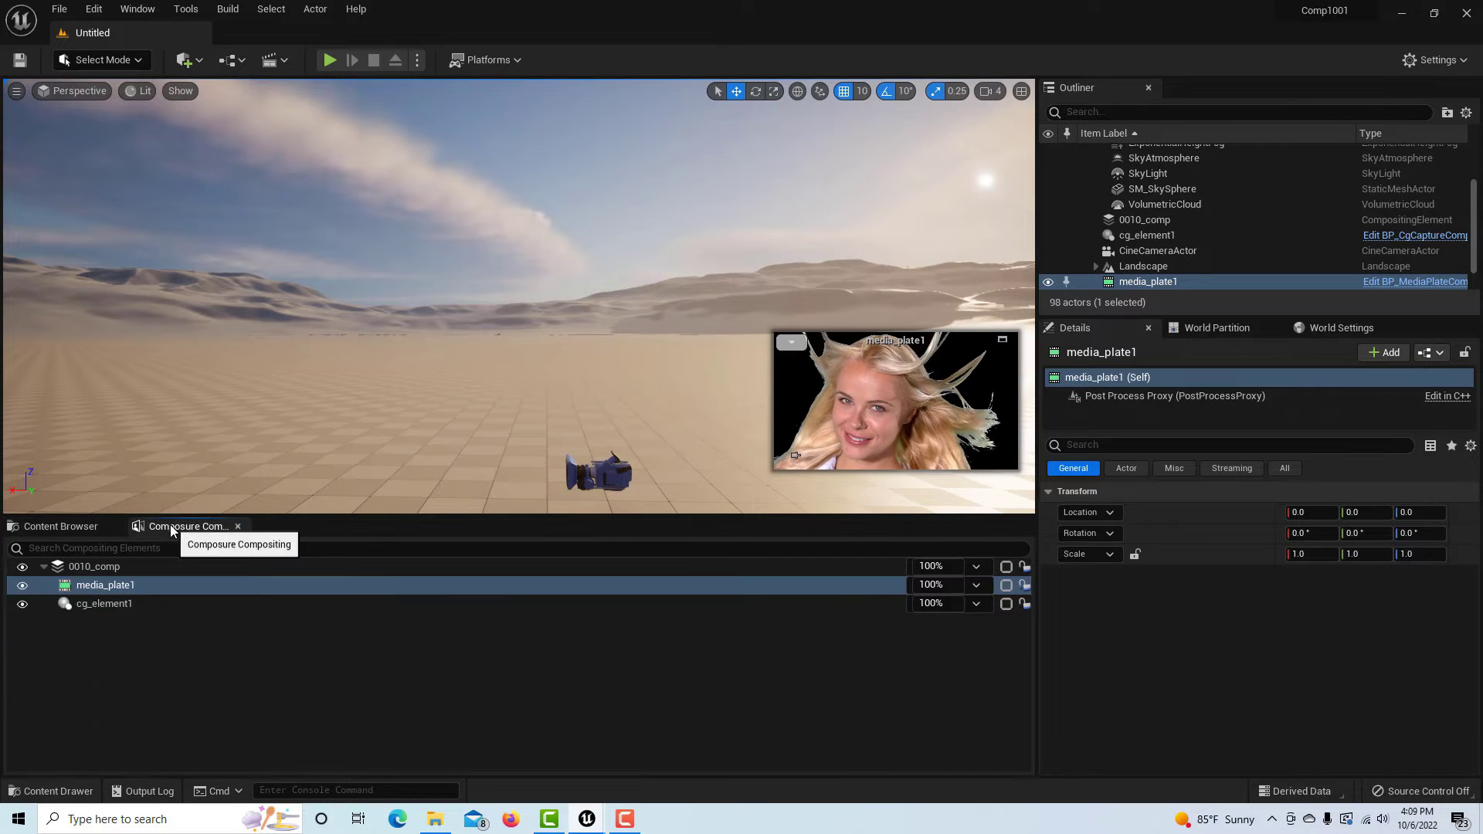
pyautogui.click(109, 569)
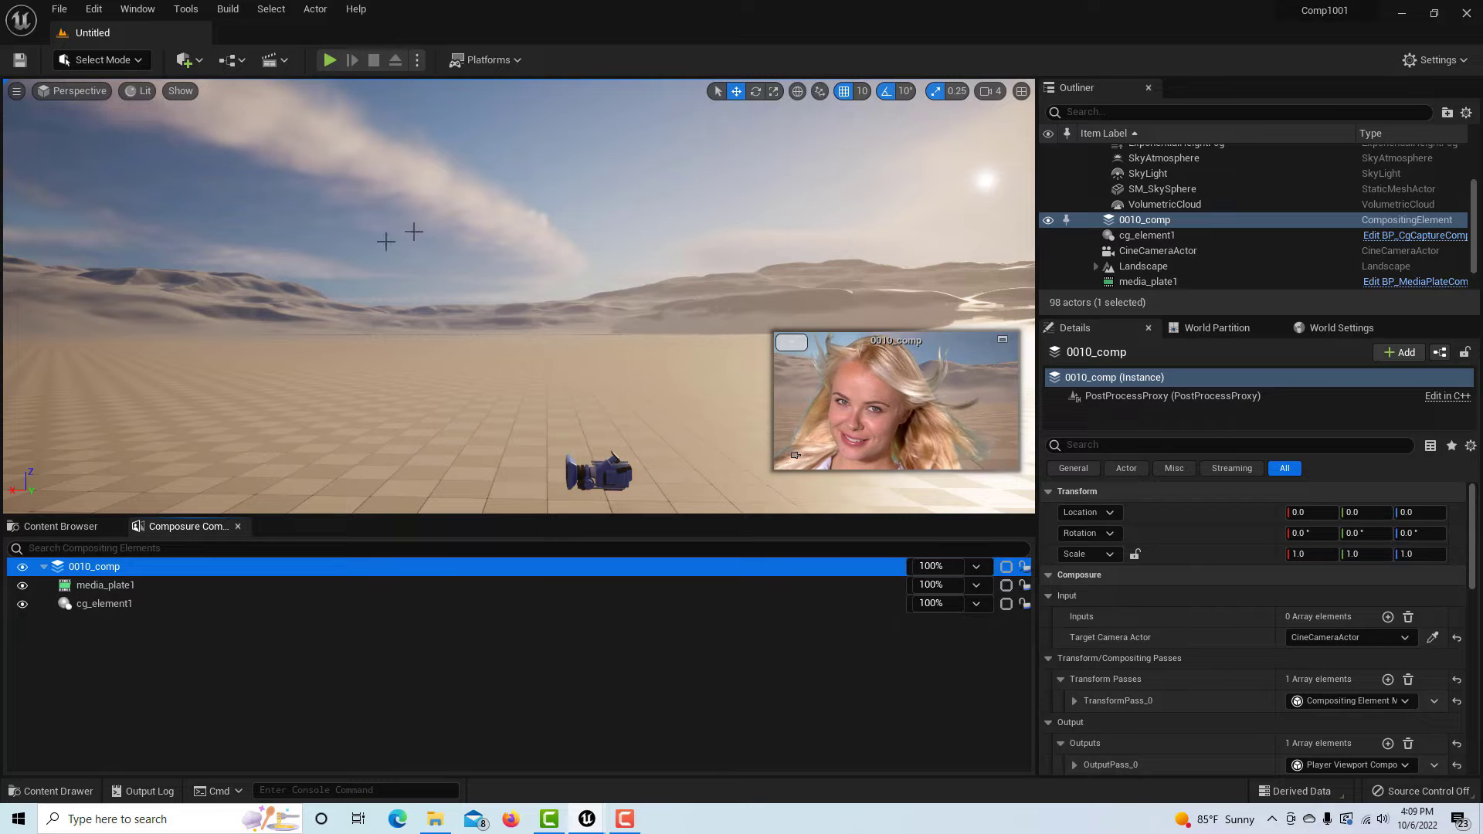
# Step: Enable the Take Recorder plugin in the Plugins browser
pyautogui.click(93, 11)
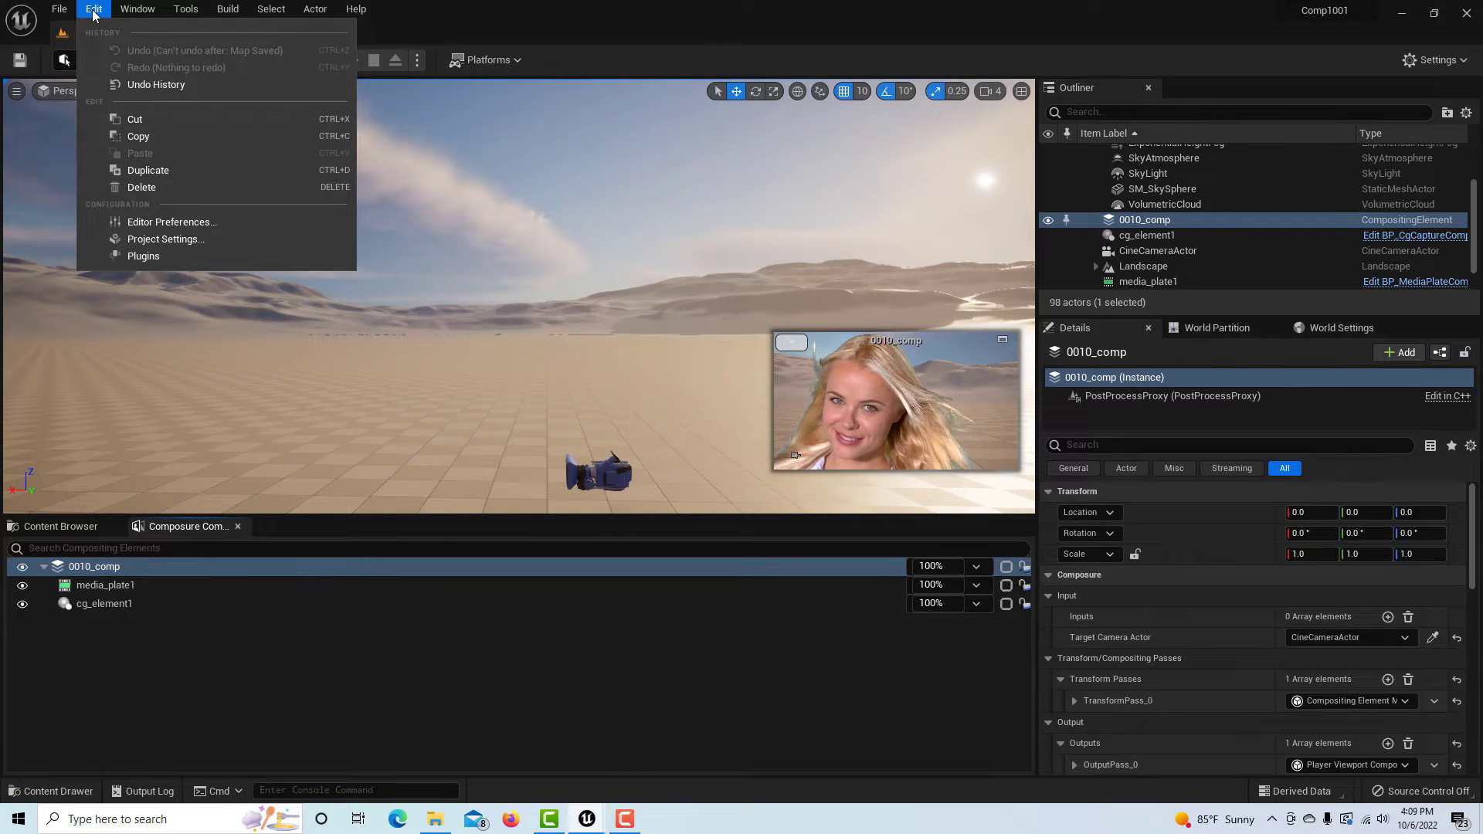
pyautogui.click(152, 249)
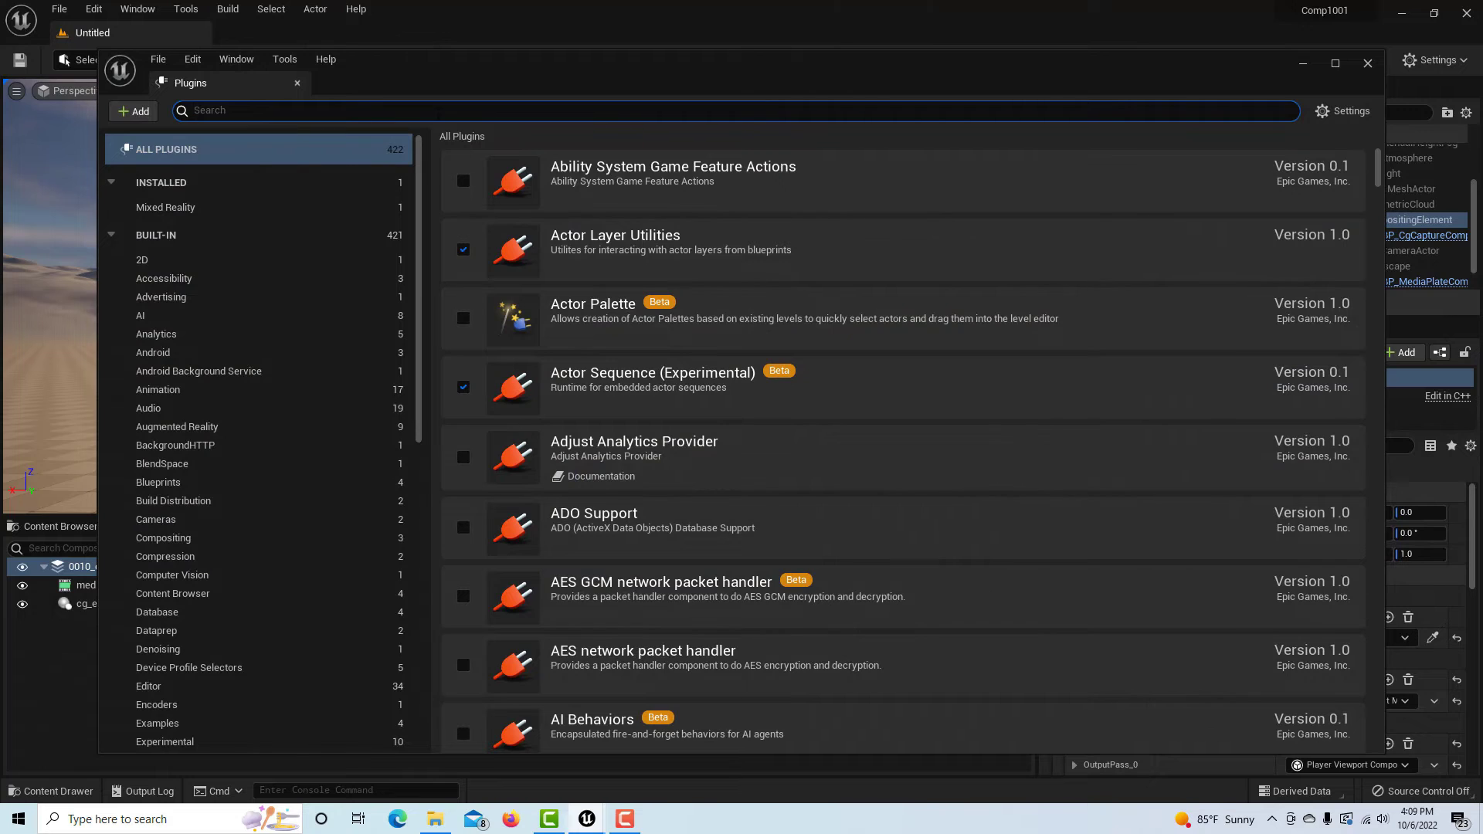
pyautogui.write('take recorder')
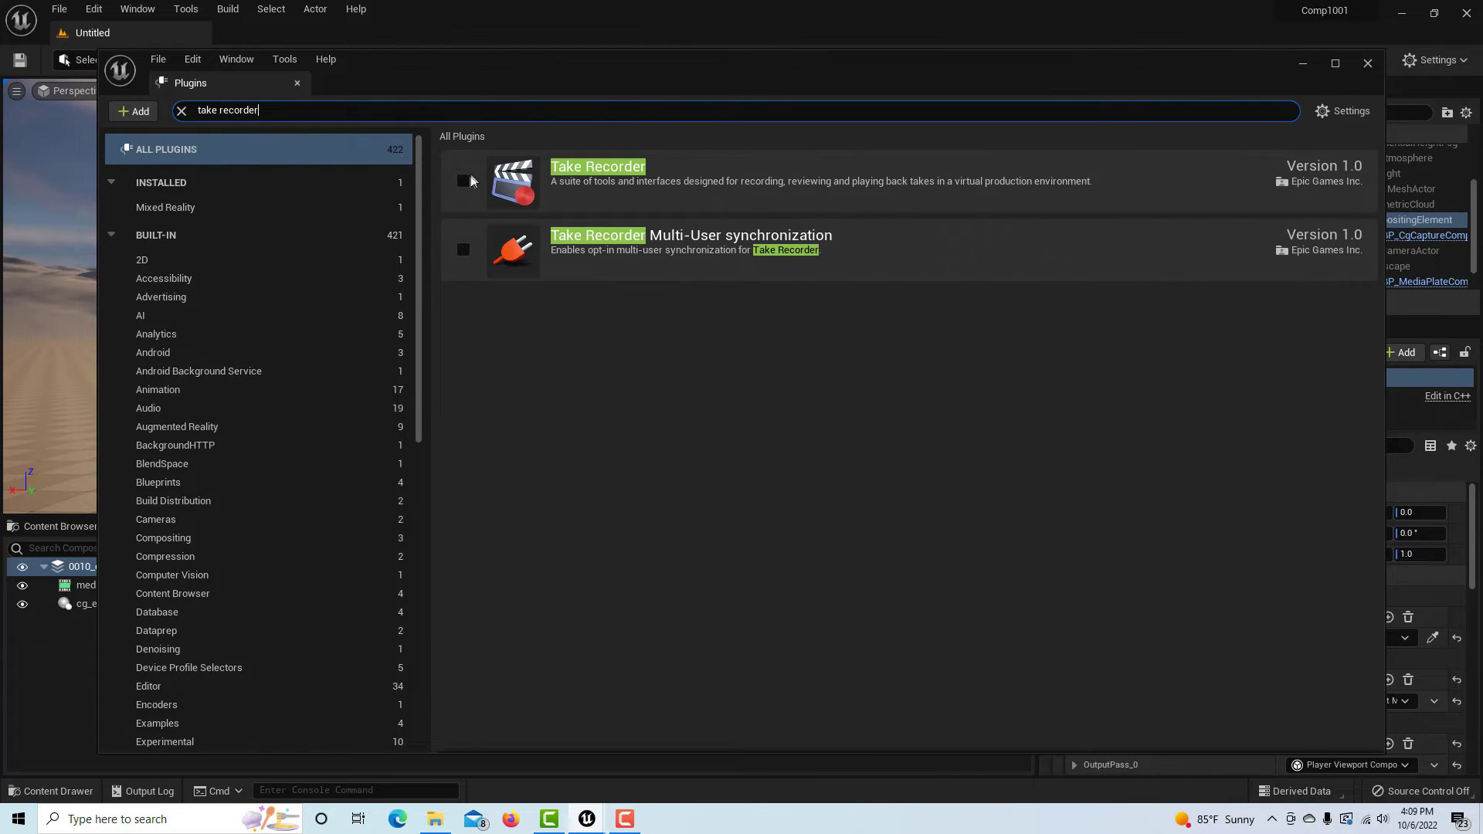
pyautogui.click(463, 180)
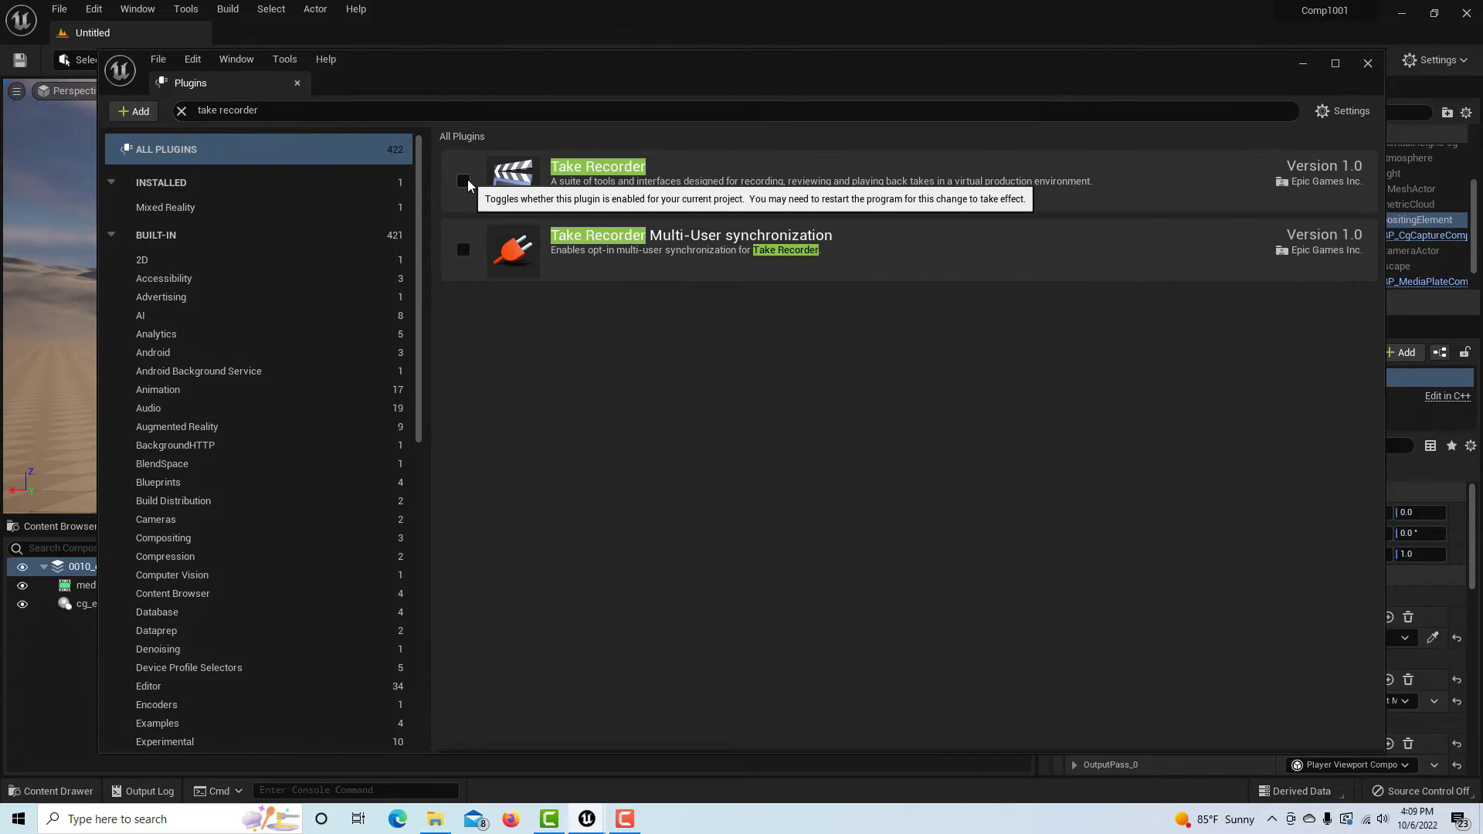
# Step: Restart the editor, saving the media player asset, then close the Plugins window
pyautogui.click(1317, 720)
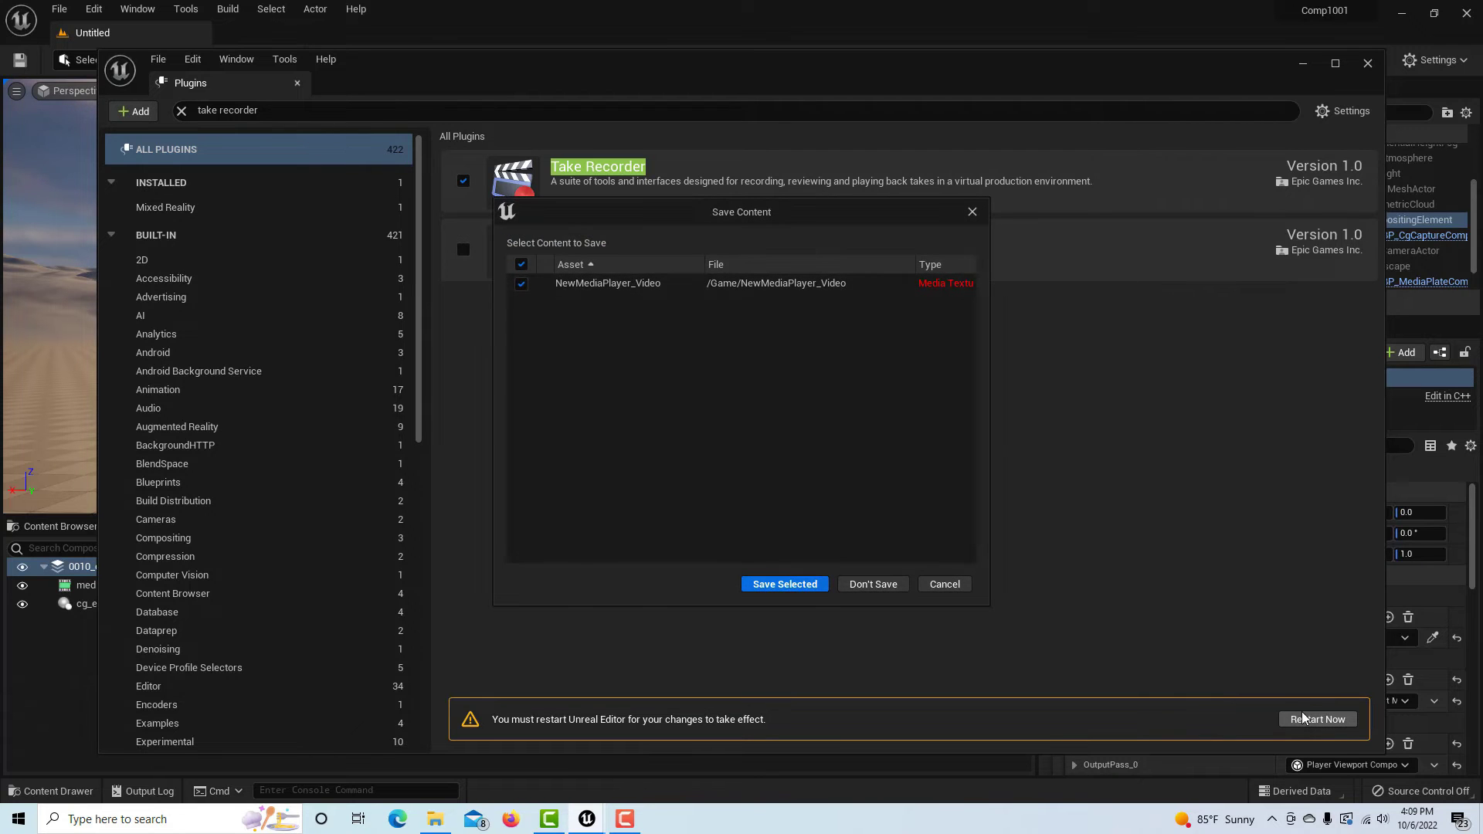
pyautogui.click(806, 581)
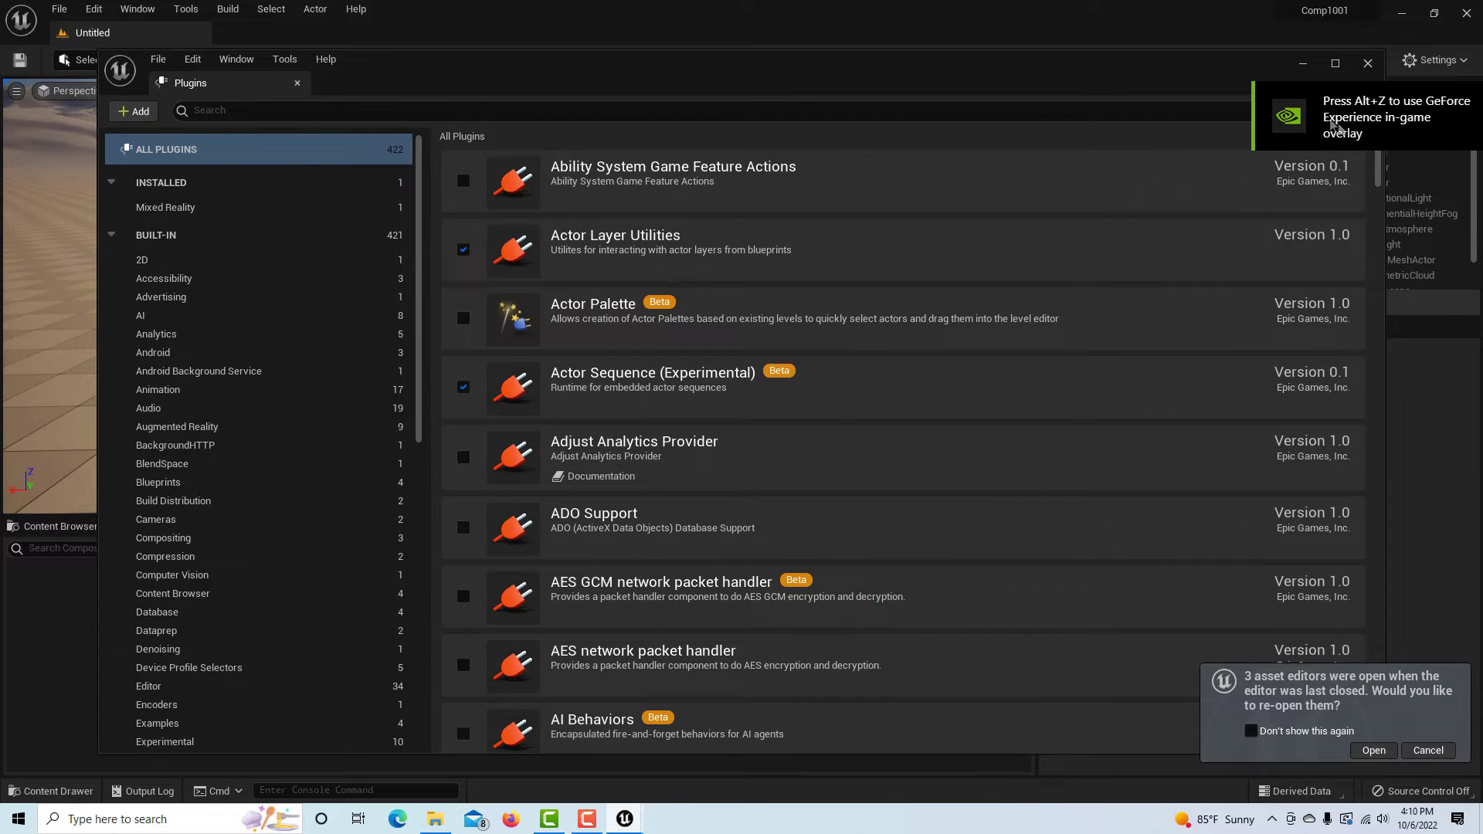
pyautogui.click(1367, 62)
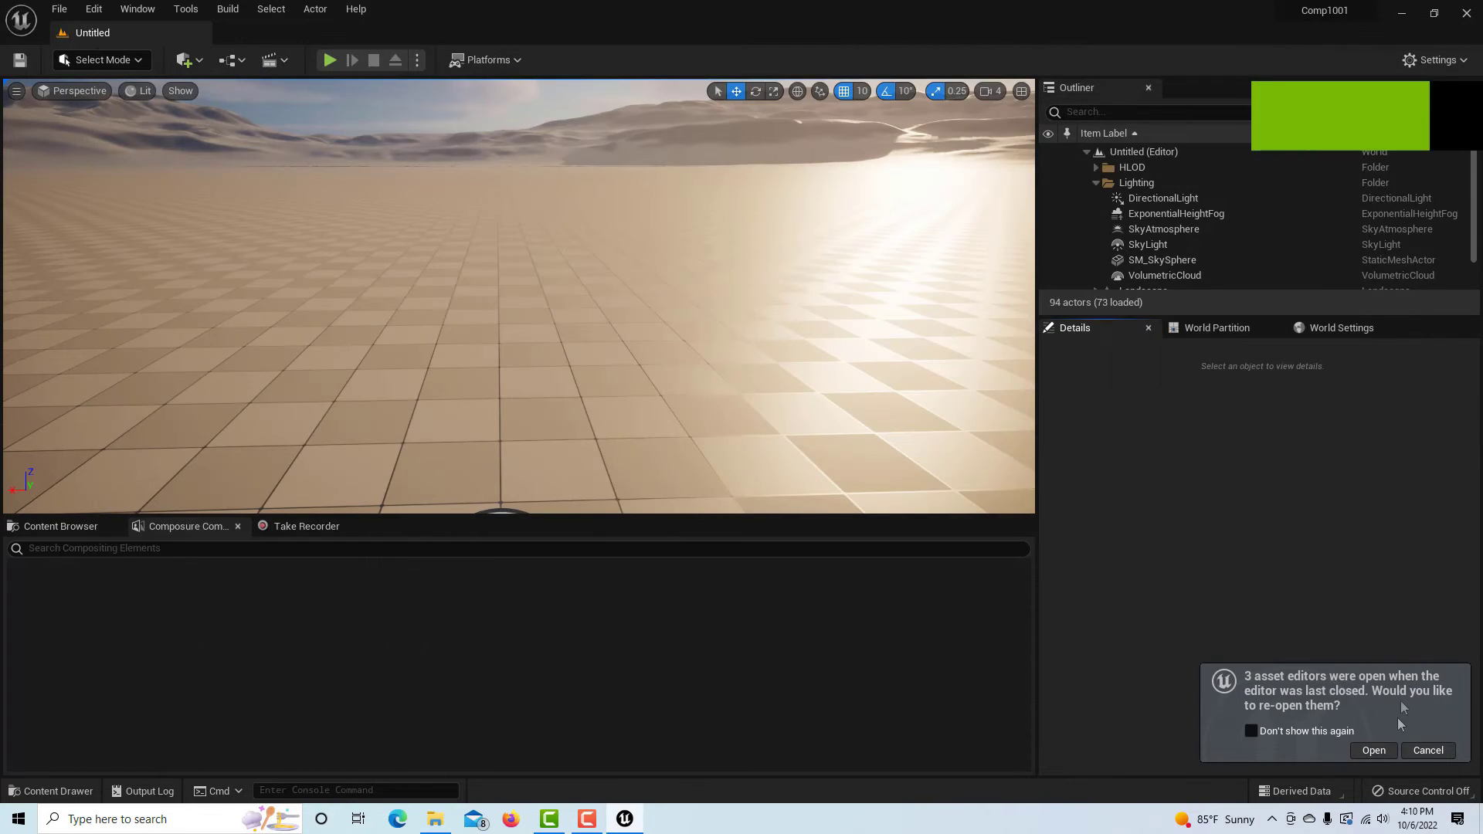
# Step: Decline reopening editors and switch among the Content Browser, Sequencer and Composure panels
pyautogui.click(1426, 751)
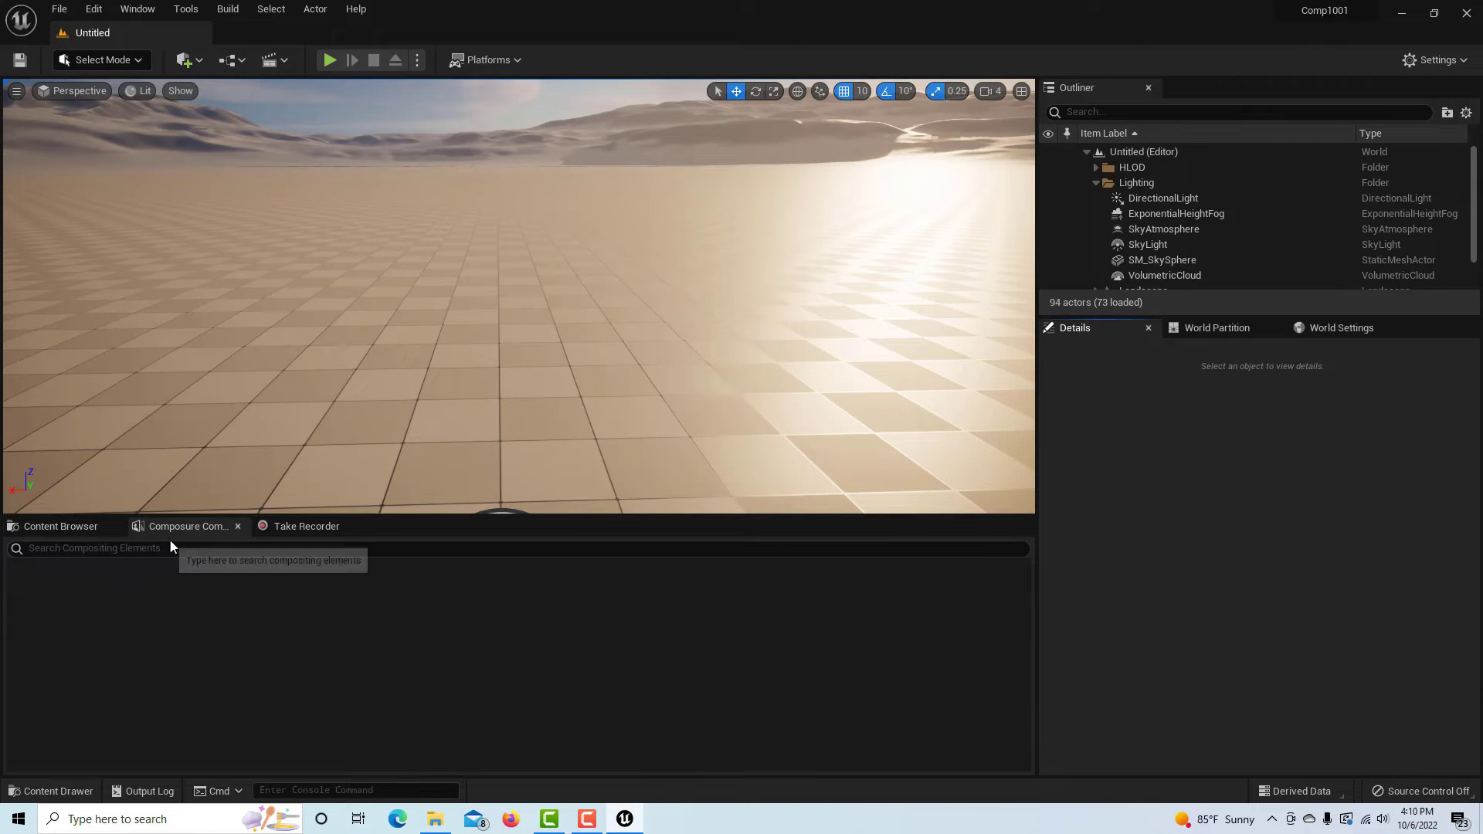
pyautogui.click(72, 526)
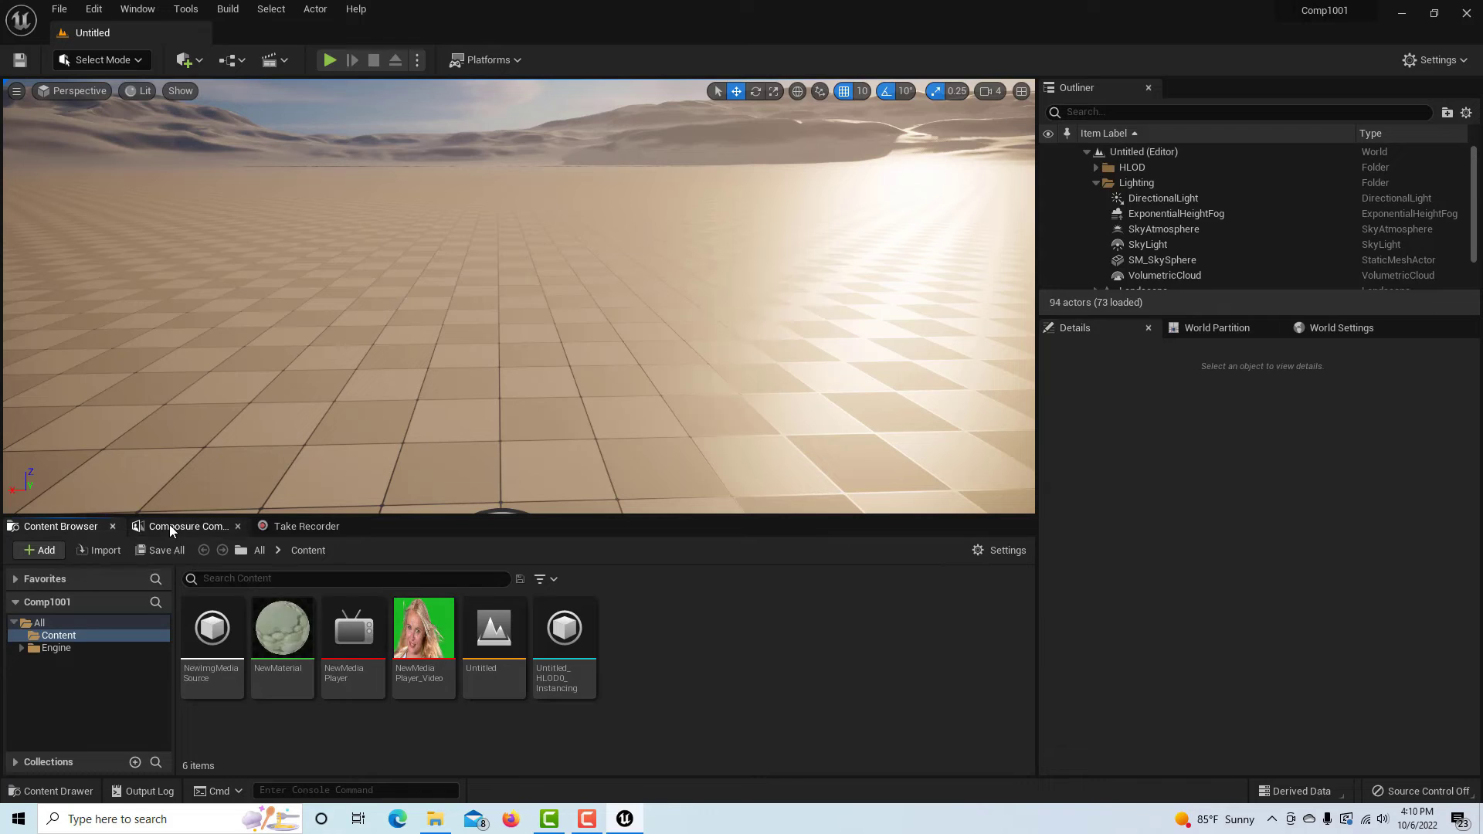
pyautogui.click(174, 527)
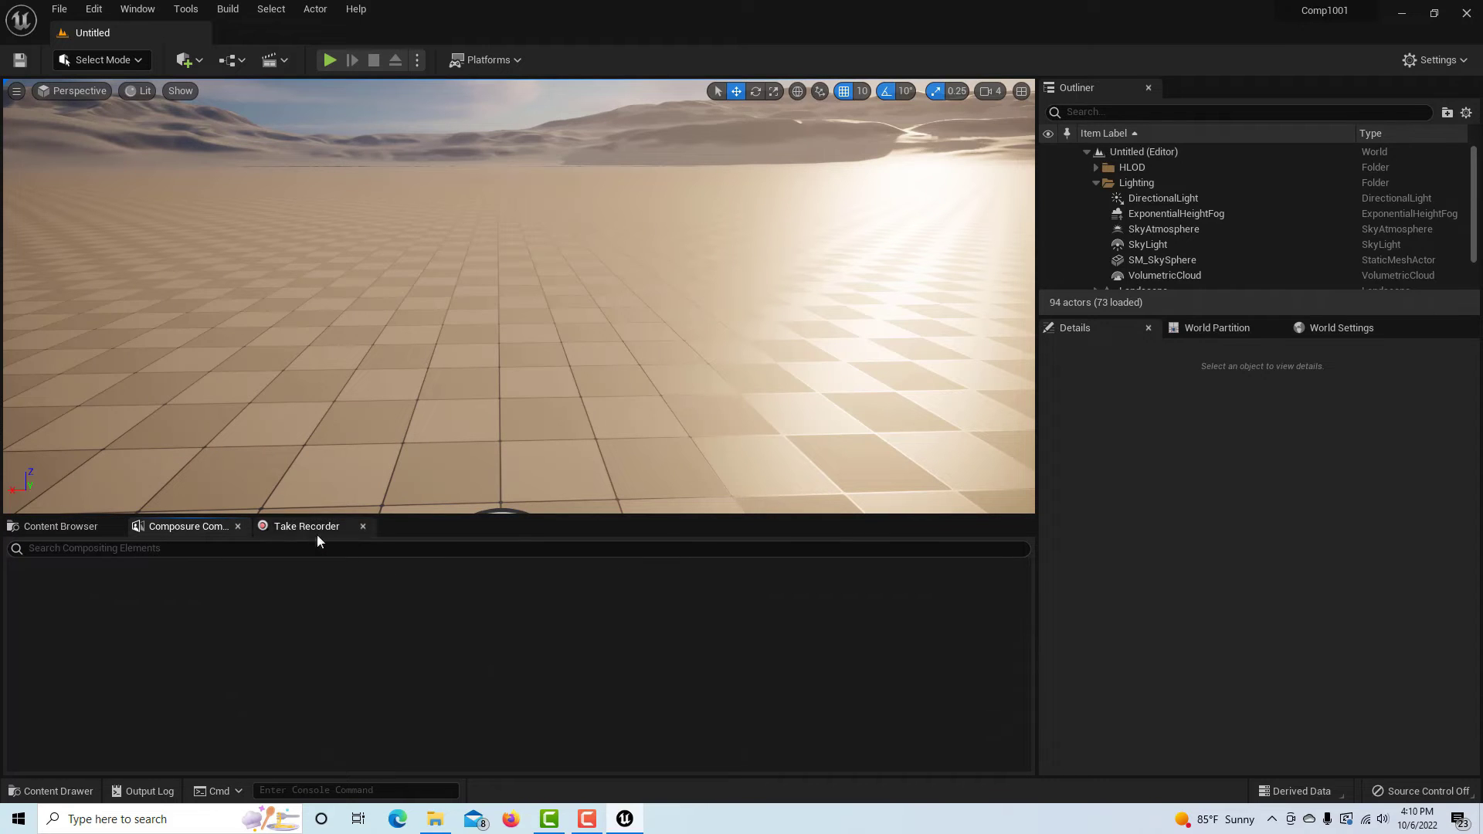
pyautogui.click(66, 526)
pyautogui.click(177, 526)
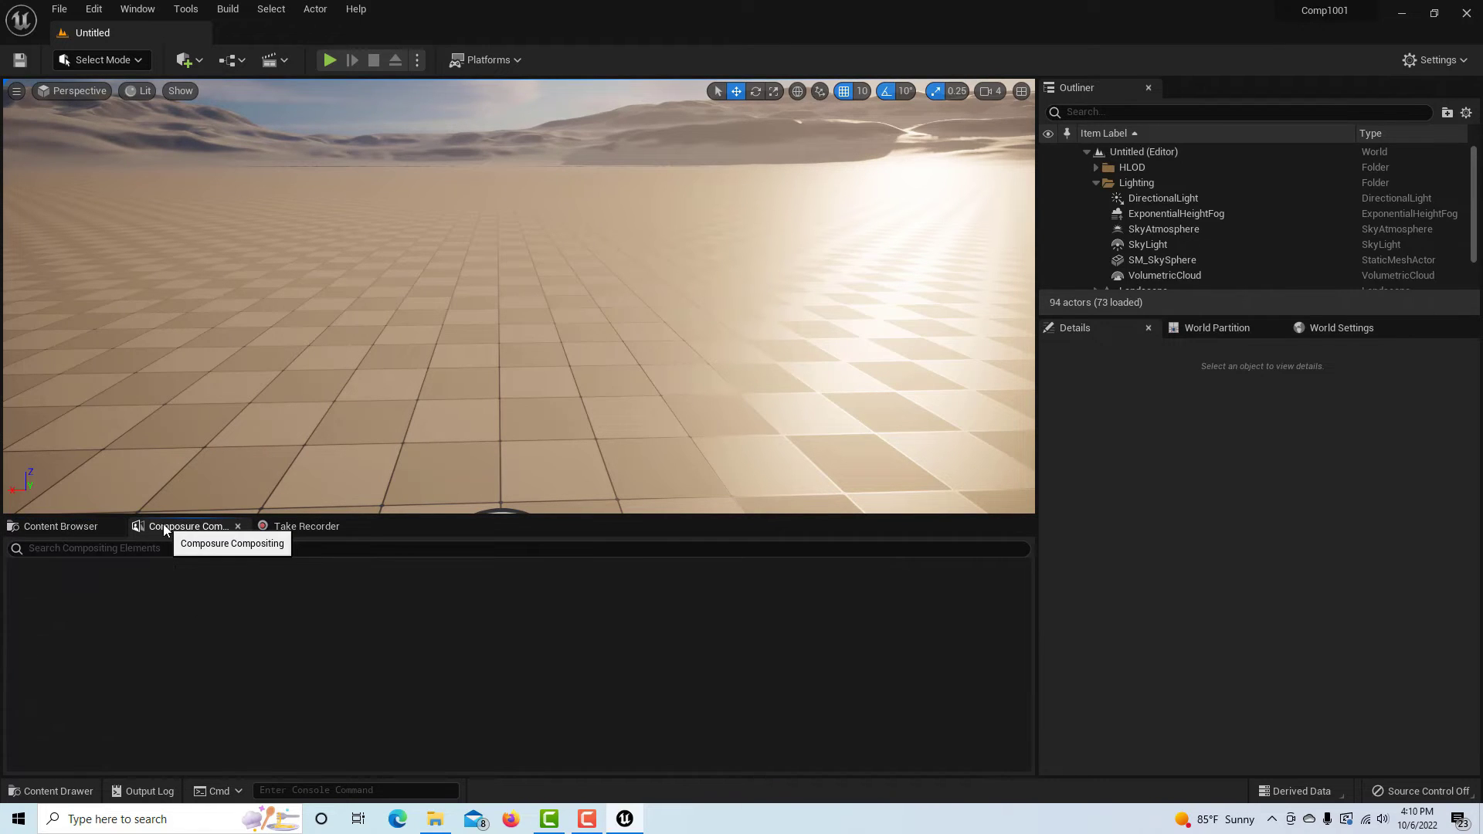
pyautogui.click(303, 527)
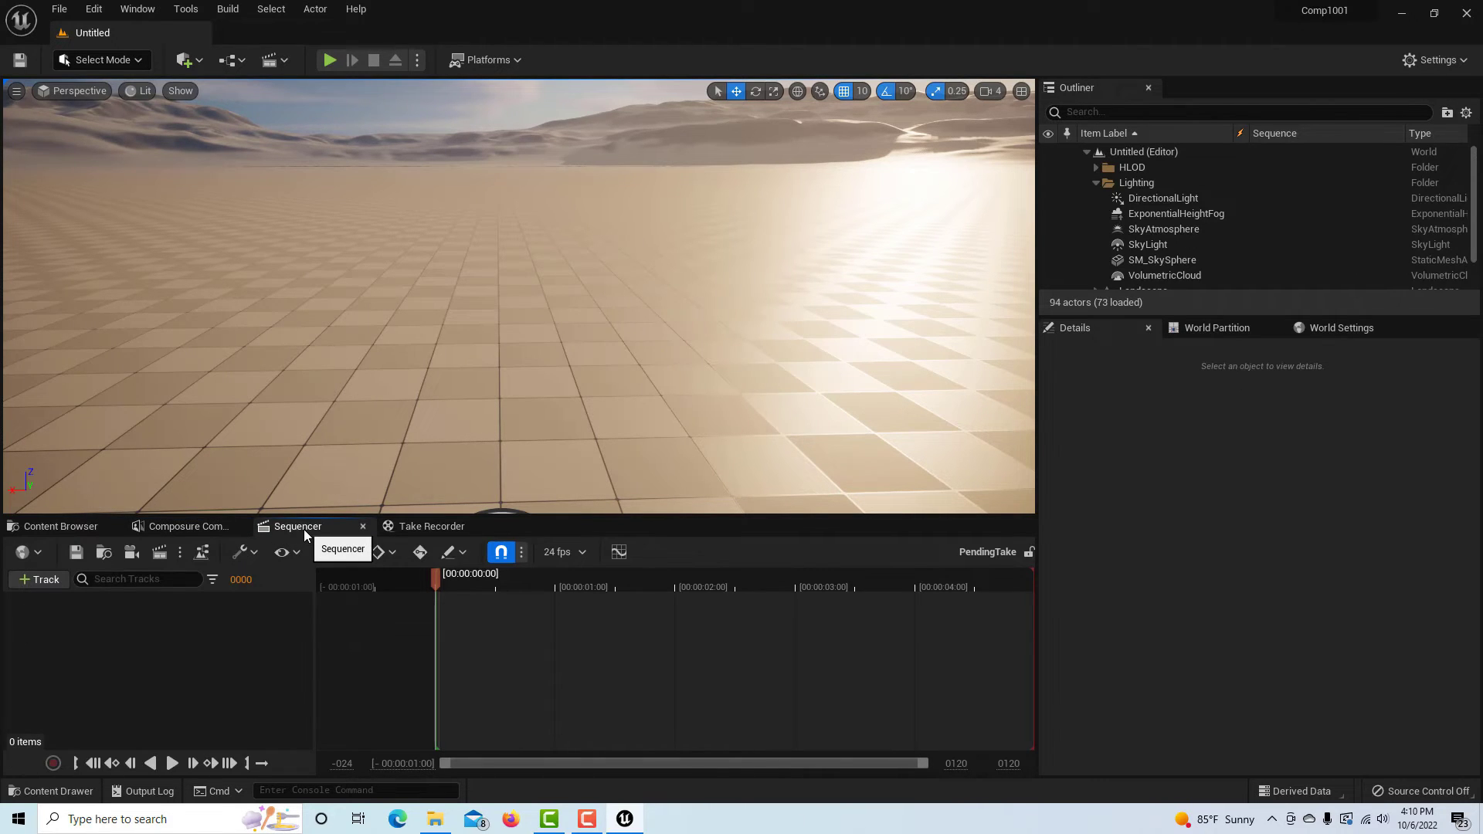
pyautogui.click(194, 527)
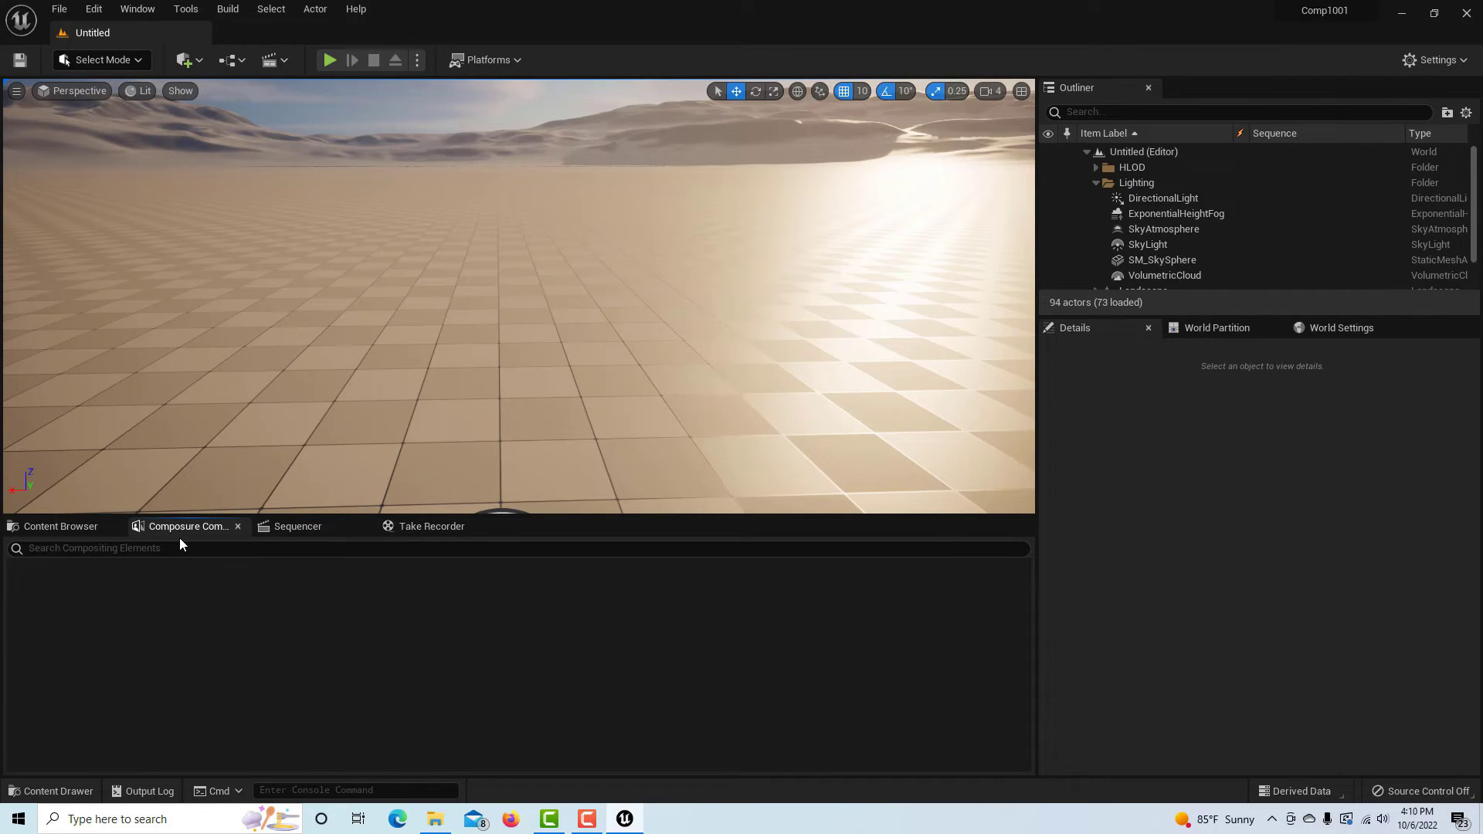
pyautogui.click(304, 529)
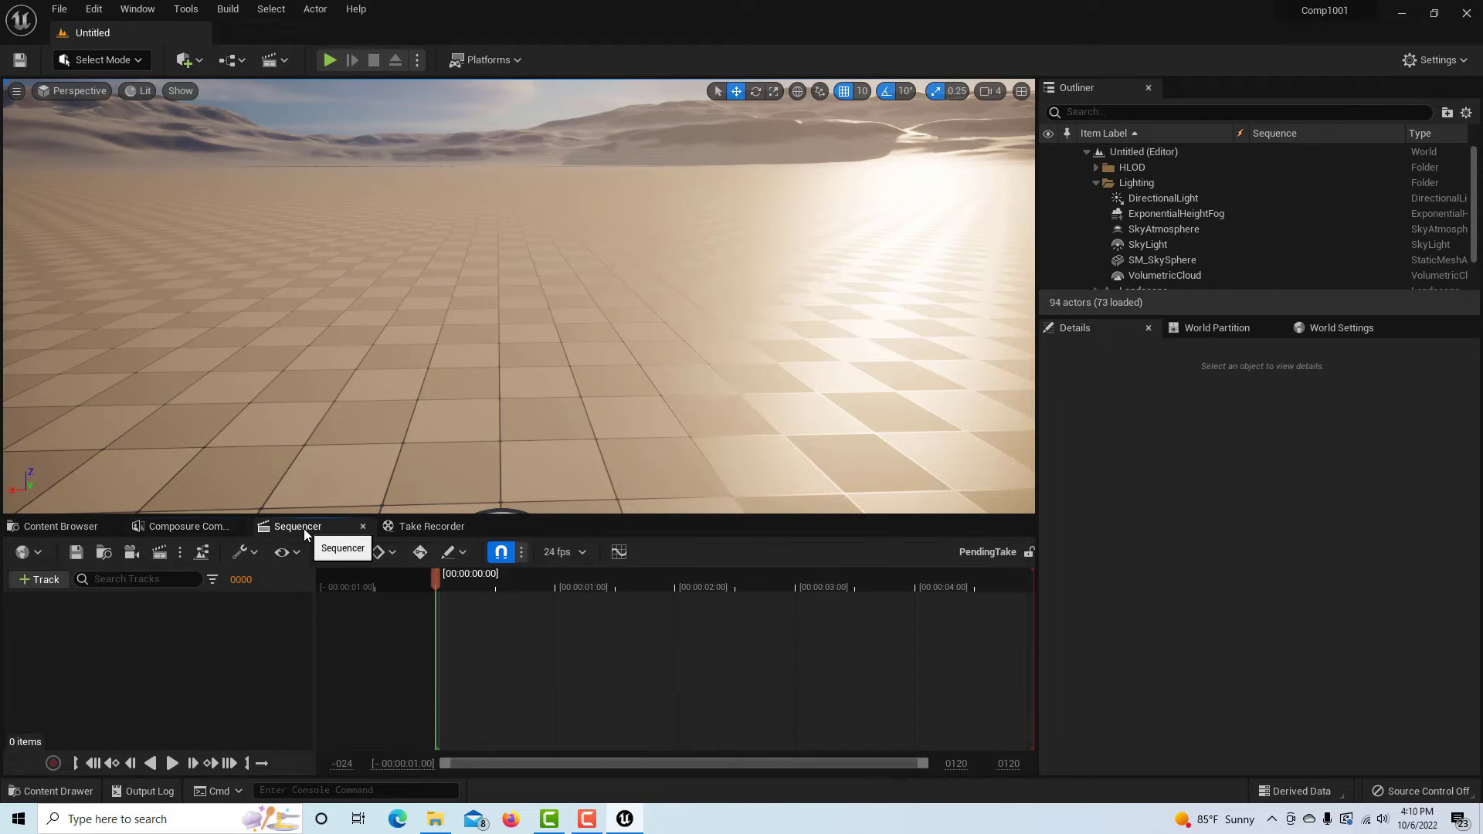
pyautogui.click(196, 527)
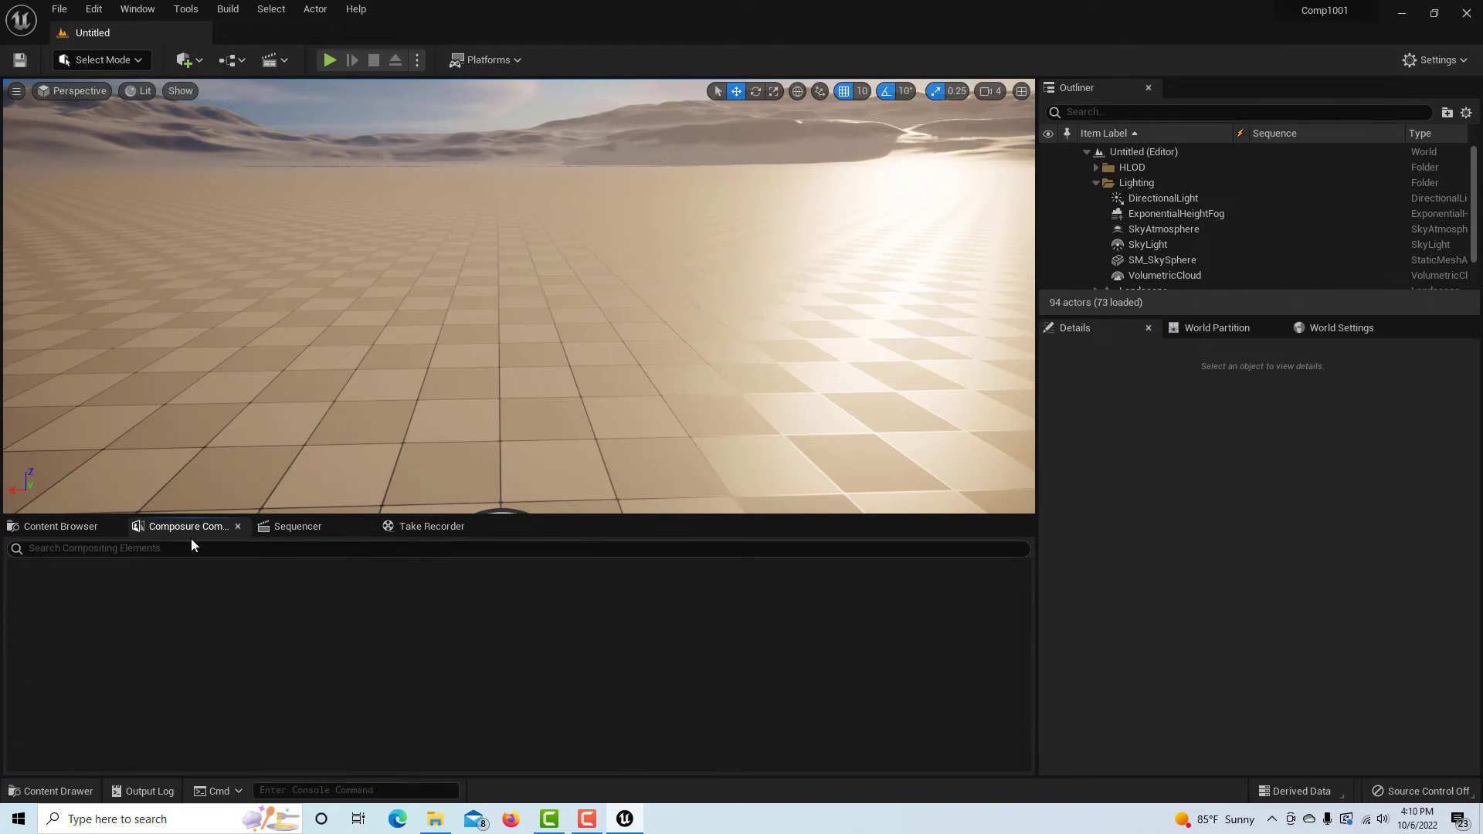
# Step: Open the Untitled level from the Content Browser and select 0010_comp
pyautogui.click(82, 527)
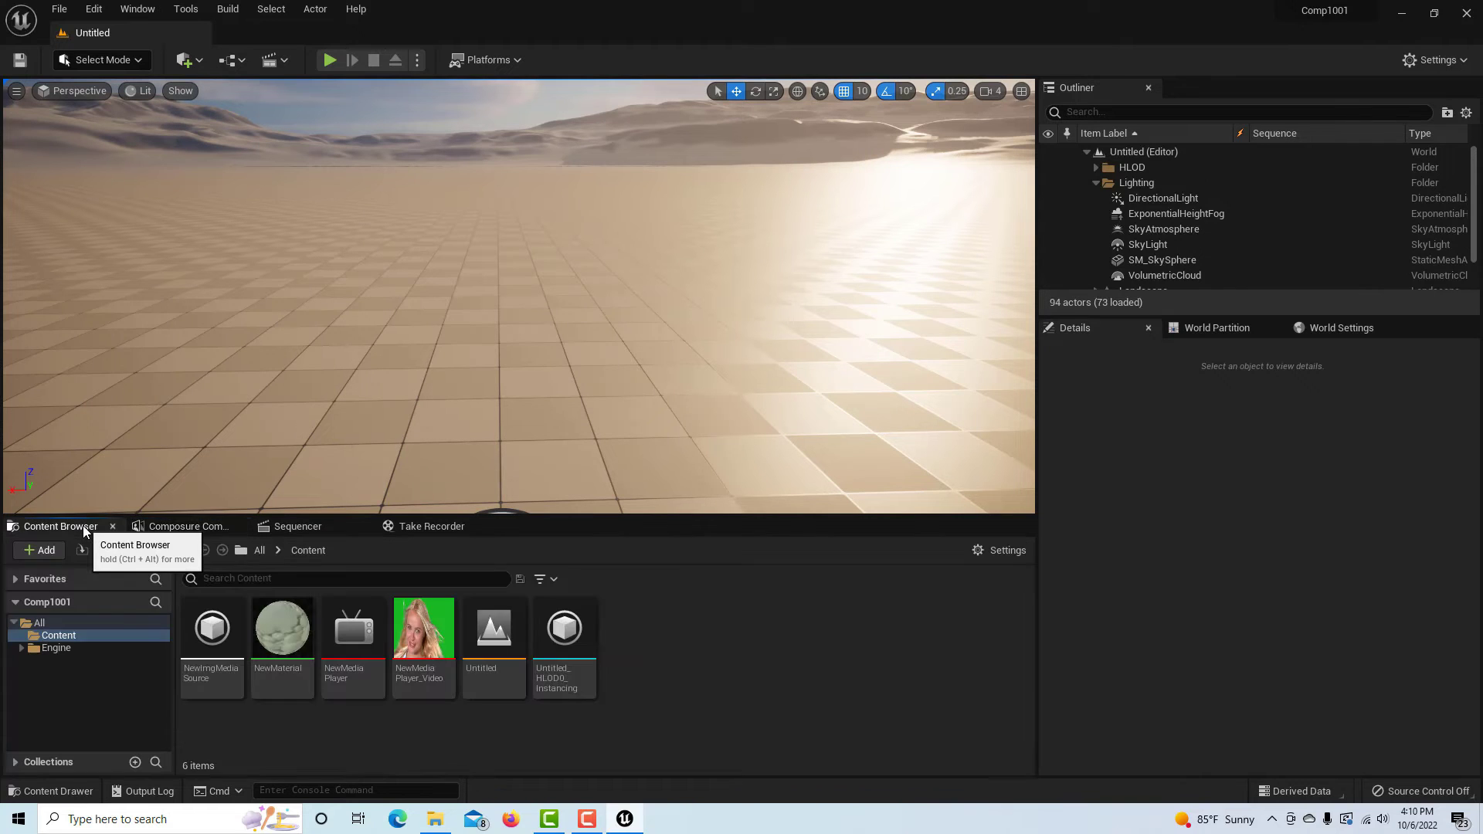
pyautogui.click(498, 676)
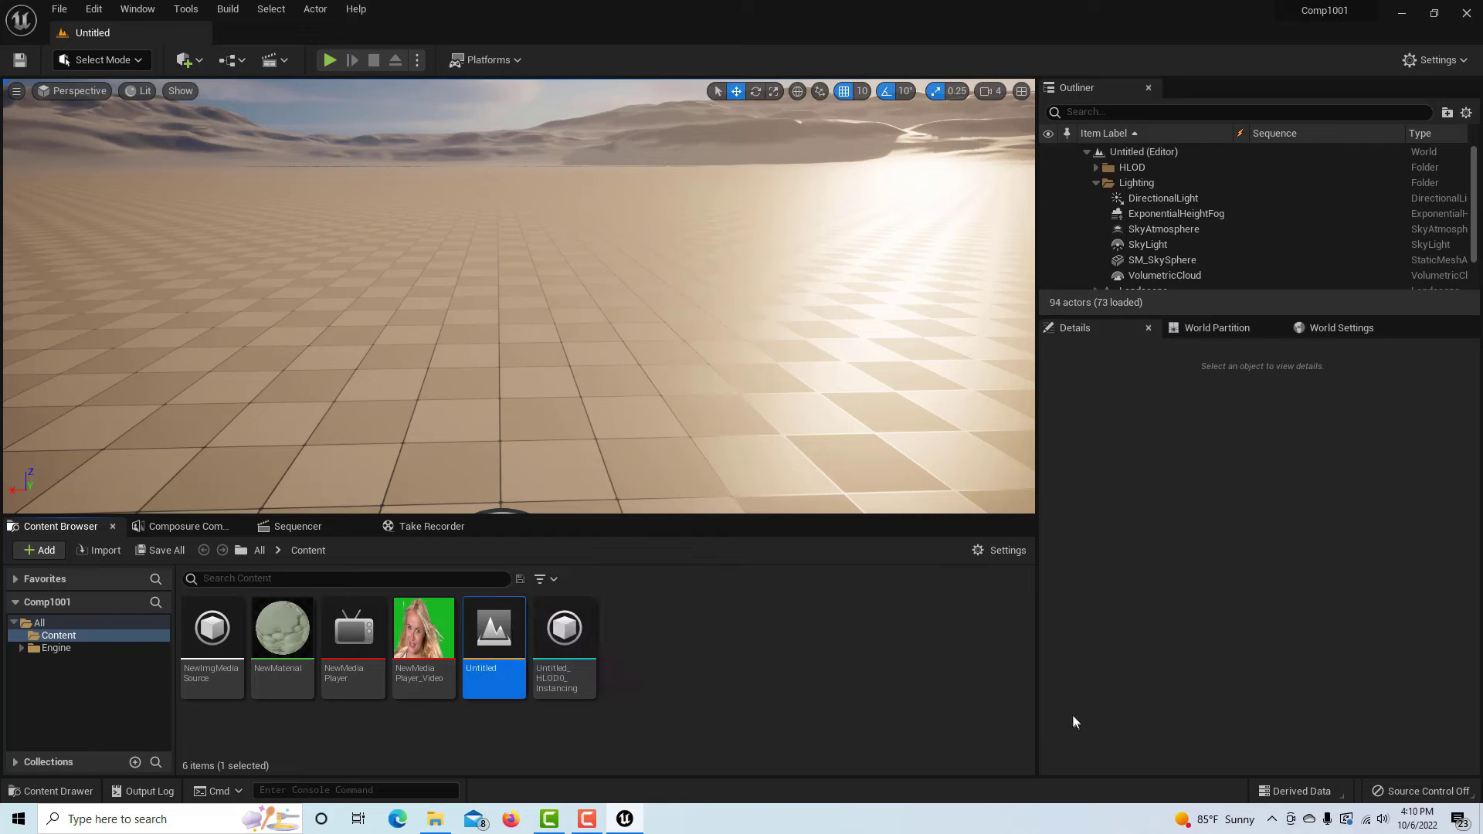
pyautogui.doubleClick(502, 666)
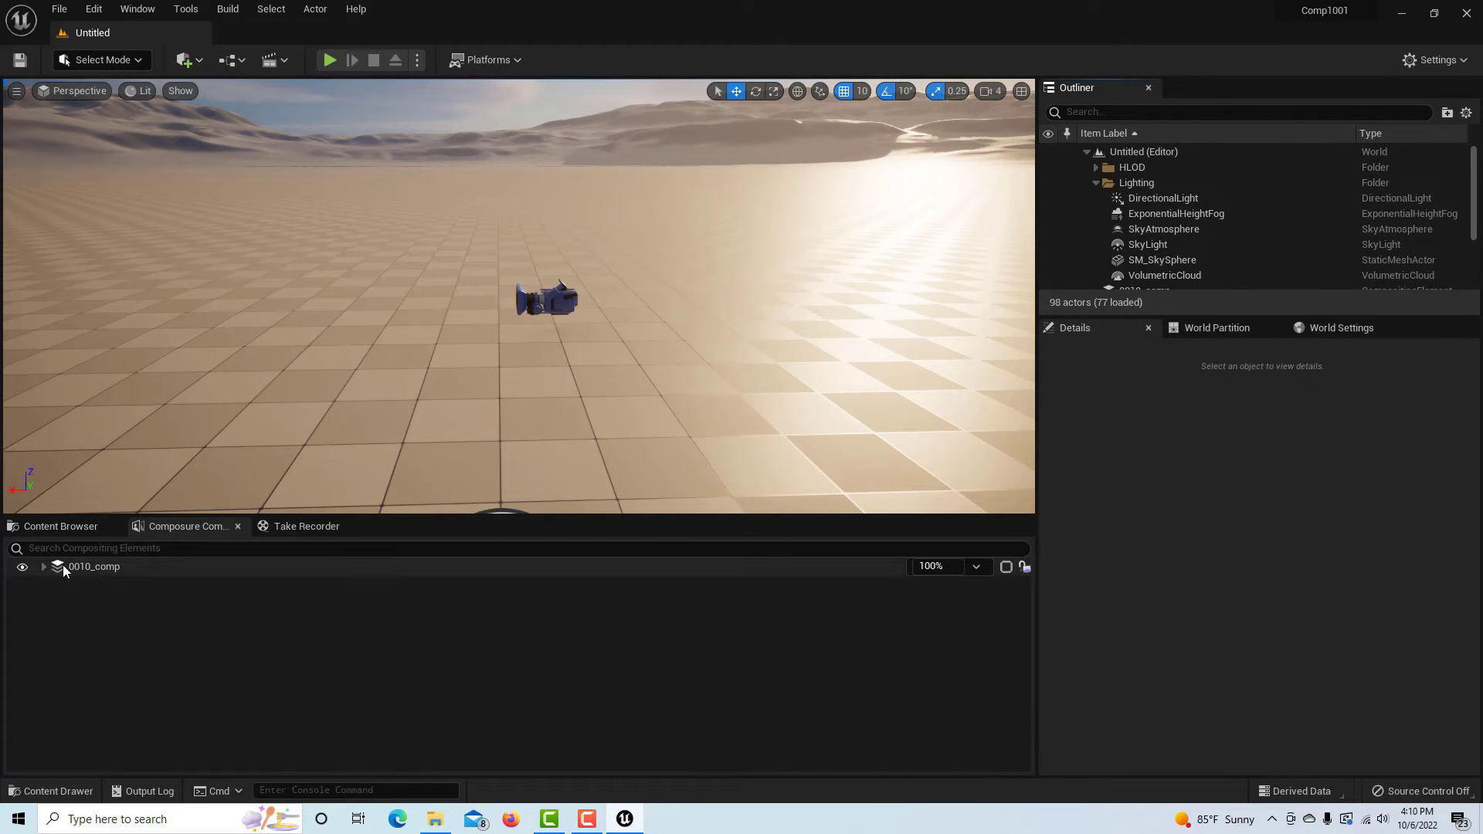
pyautogui.click(63, 566)
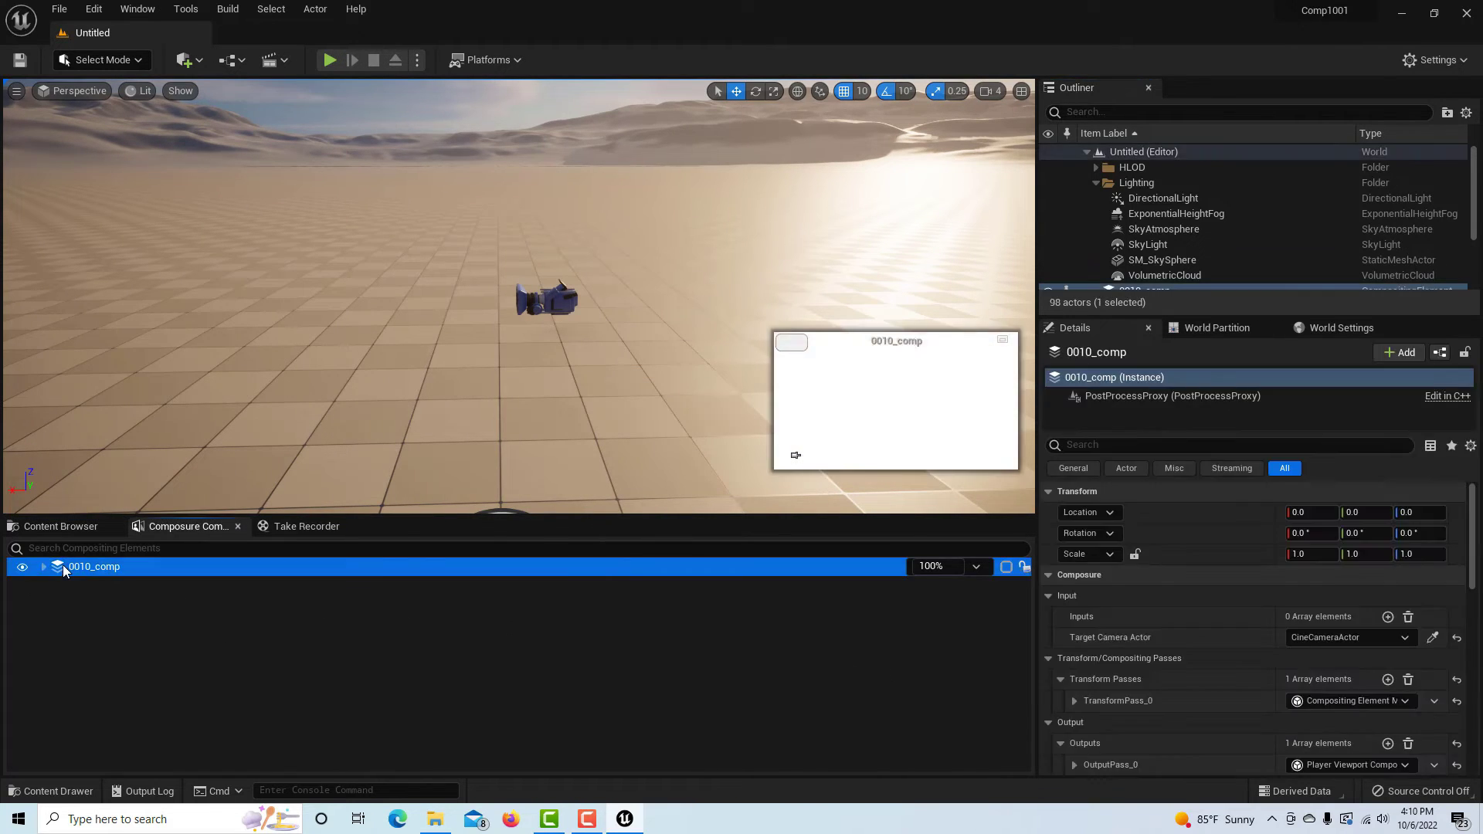
# Step: Clear the pending take in Take Recorder, confirming Yes, and return to Composure Compositing
pyautogui.click(322, 527)
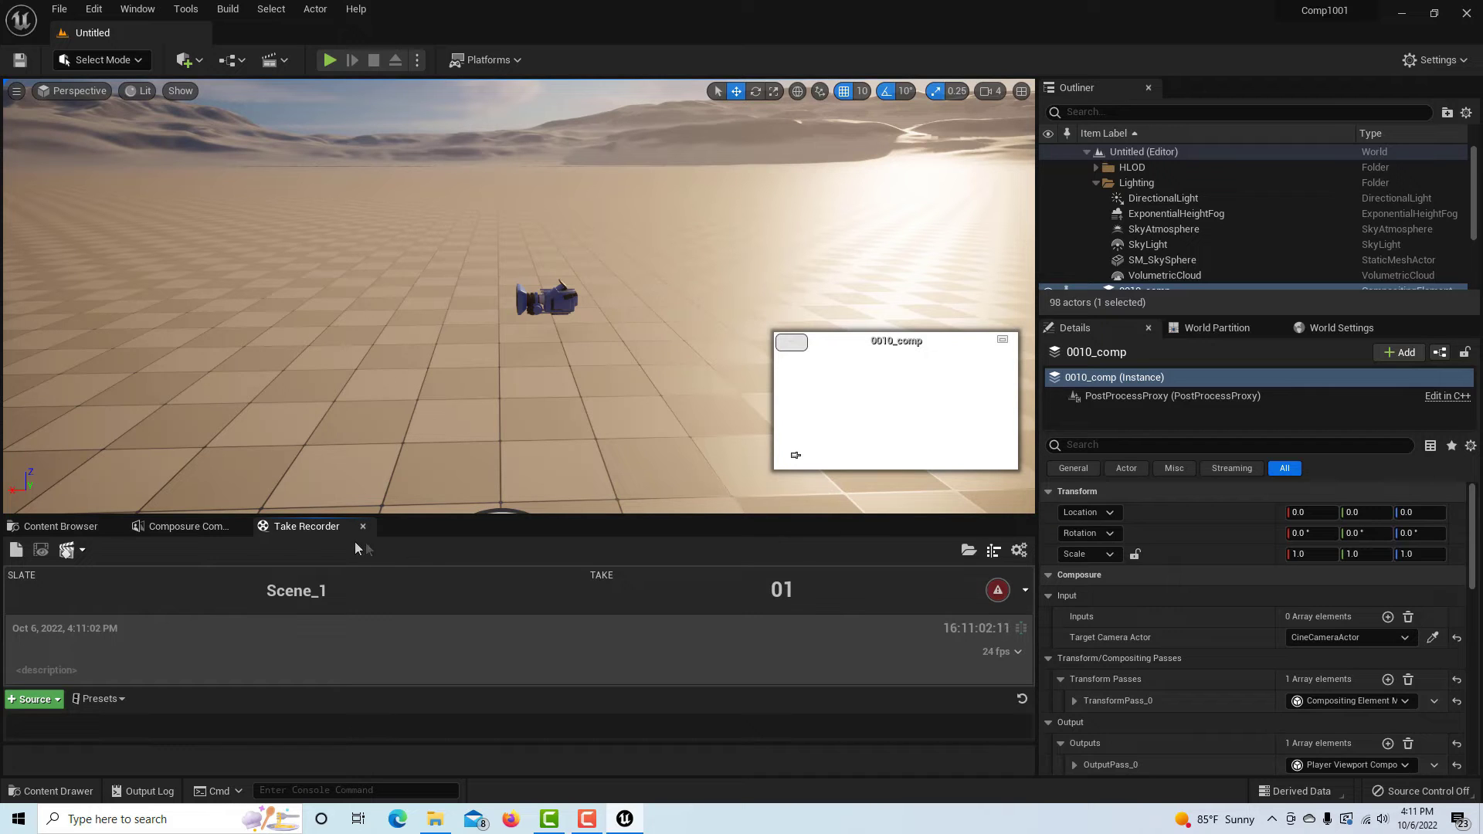
pyautogui.click(15, 551)
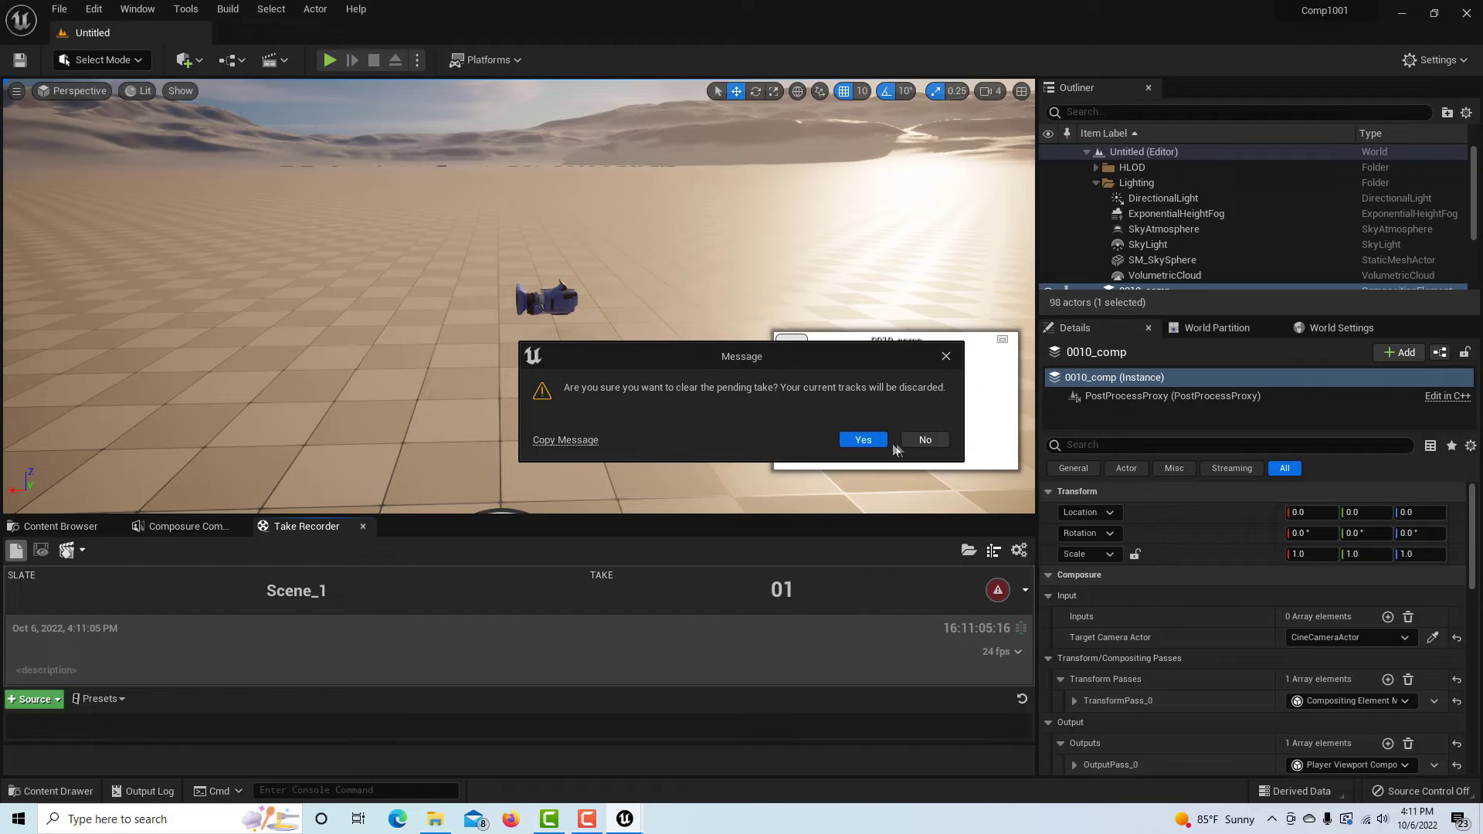
pyautogui.click(864, 440)
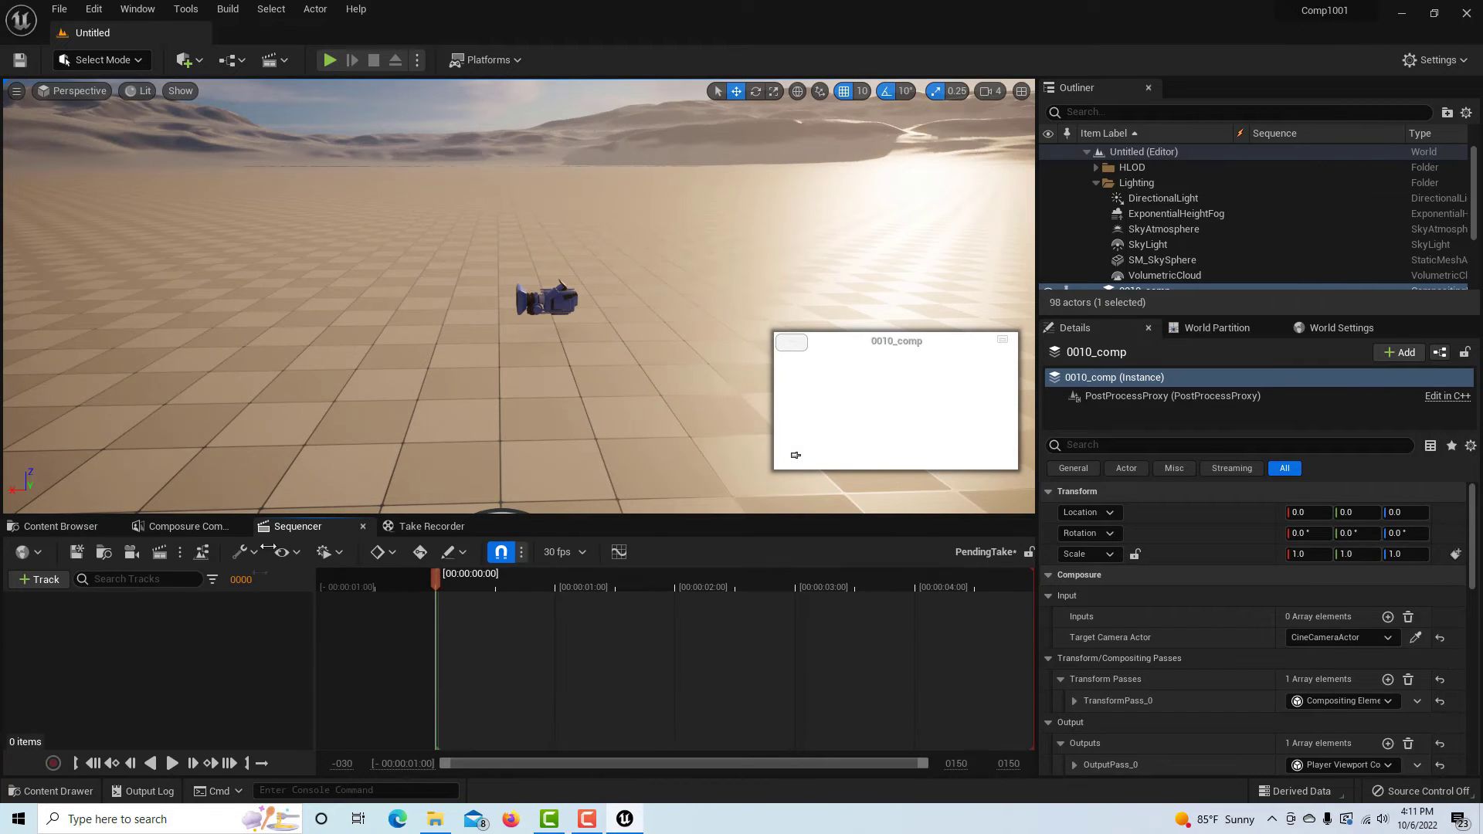
pyautogui.click(215, 527)
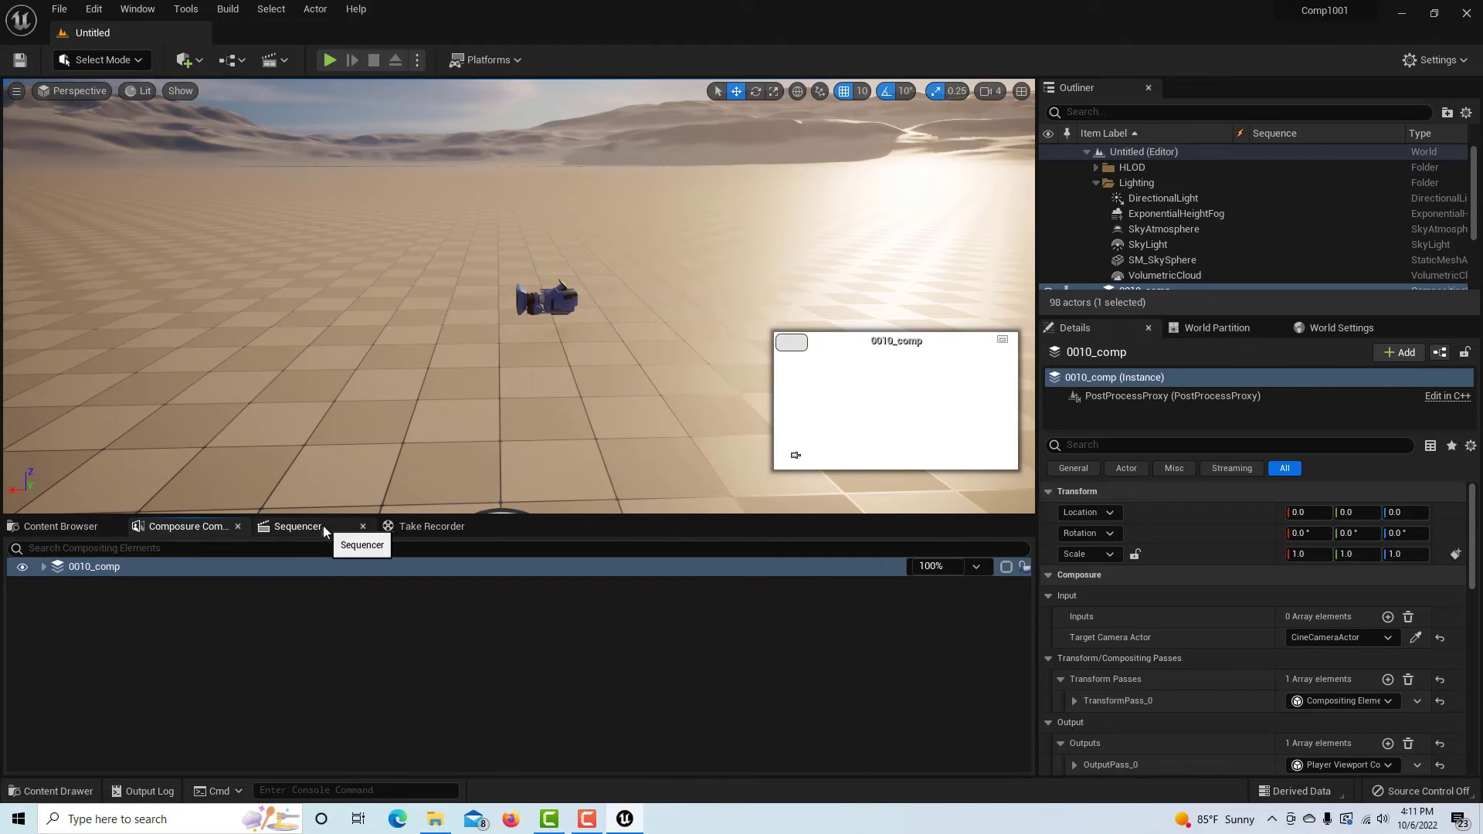
# Step: Add the 0010_comp composite from Composure to the sequence as a track
pyautogui.moveTo(102, 570); pyautogui.dragTo(285, 528)
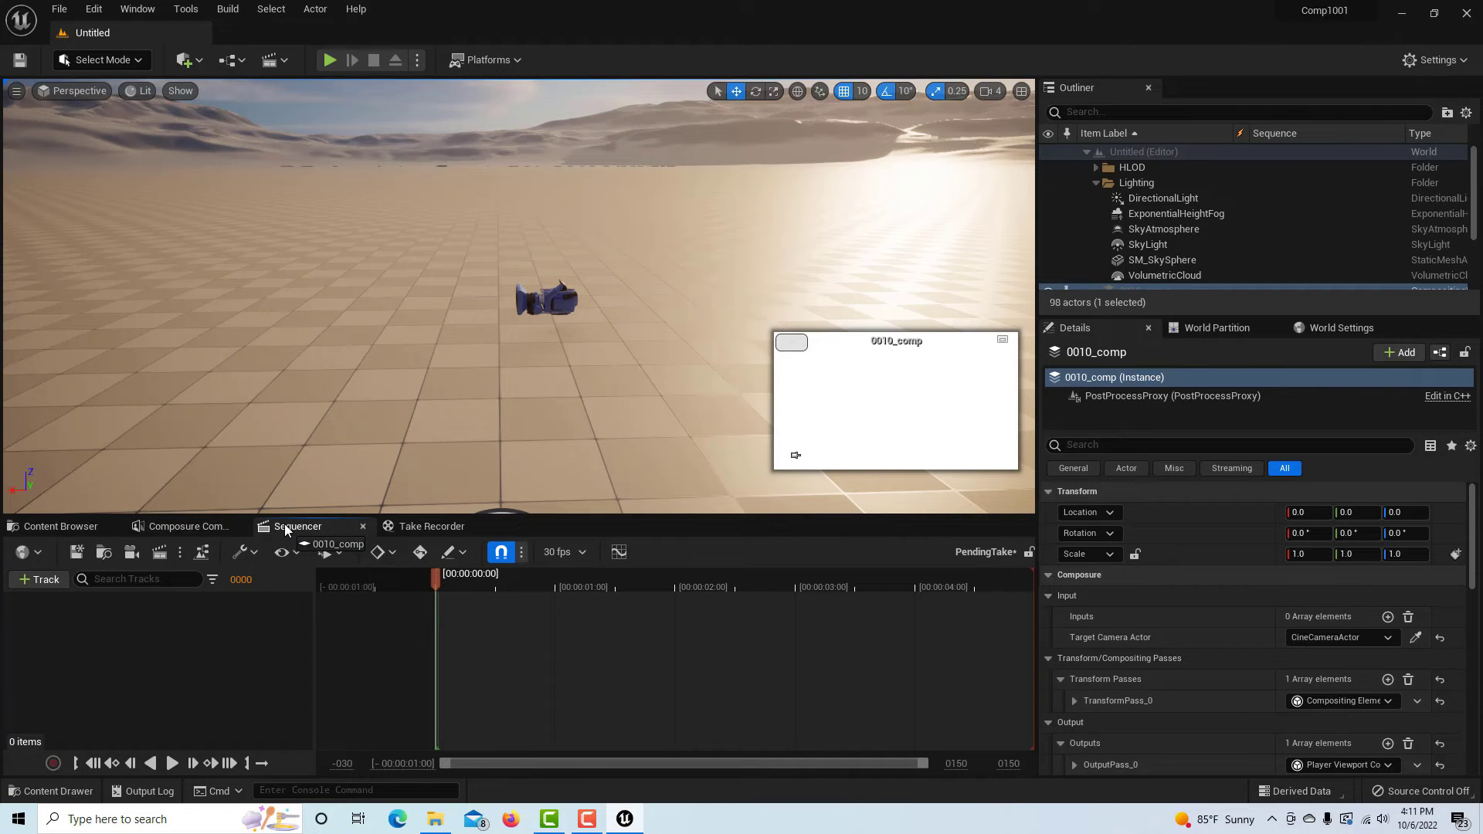
pyautogui.moveTo(285, 524); pyautogui.dragTo(221, 610)
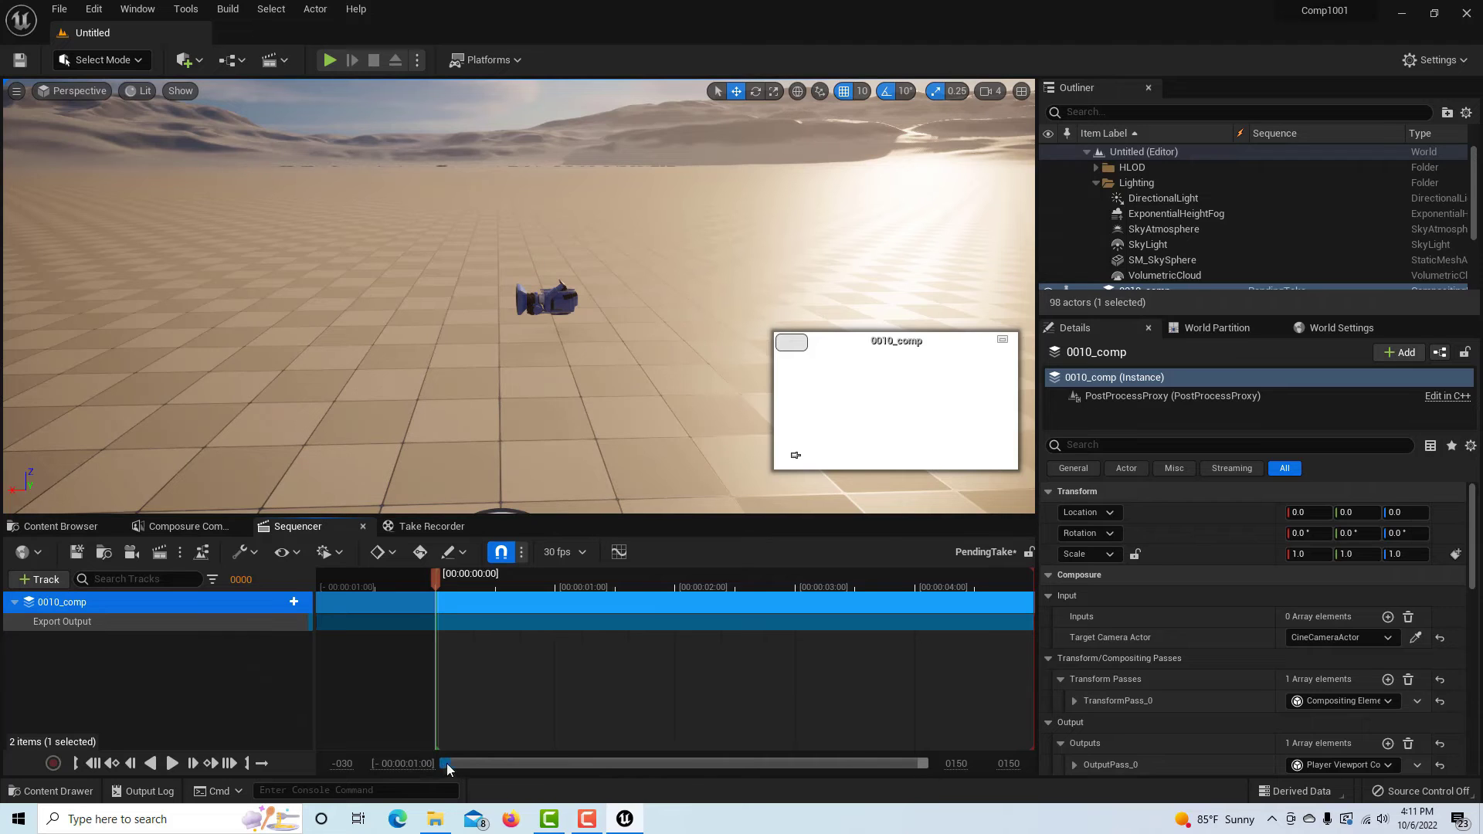
pyautogui.moveTo(446, 763)
pyautogui.mouseDown()
pyautogui.moveTo(485, 764)
pyautogui.moveTo(426, 753)
pyautogui.mouseUp()
pyautogui.moveTo(904, 761); pyautogui.dragTo(1018, 748)
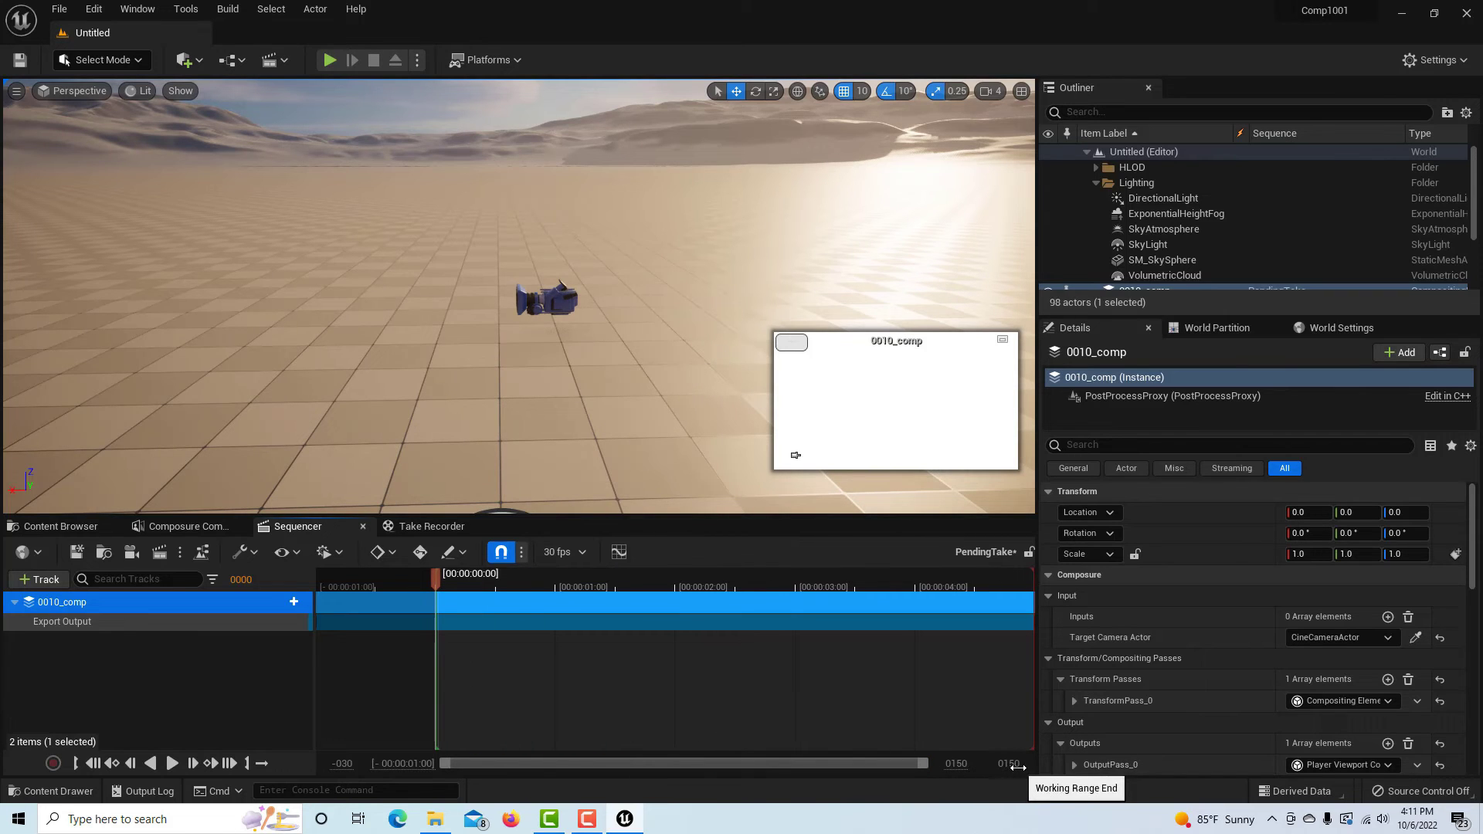
# Step: Set the working range end to 500 and extend the playback end to about 10 seconds
pyautogui.click(1009, 764)
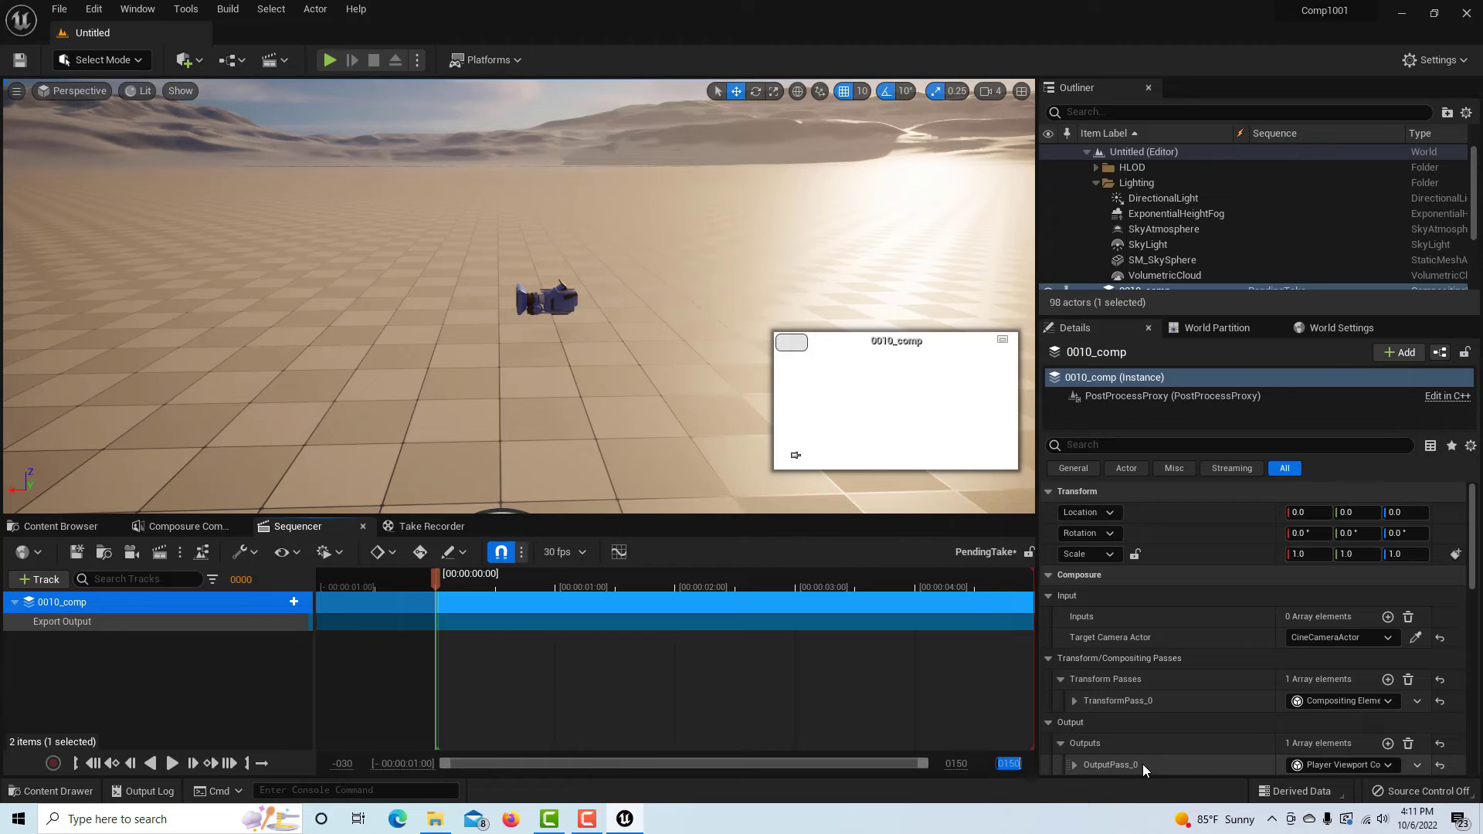
pyautogui.write('500')
pyautogui.press('Return')
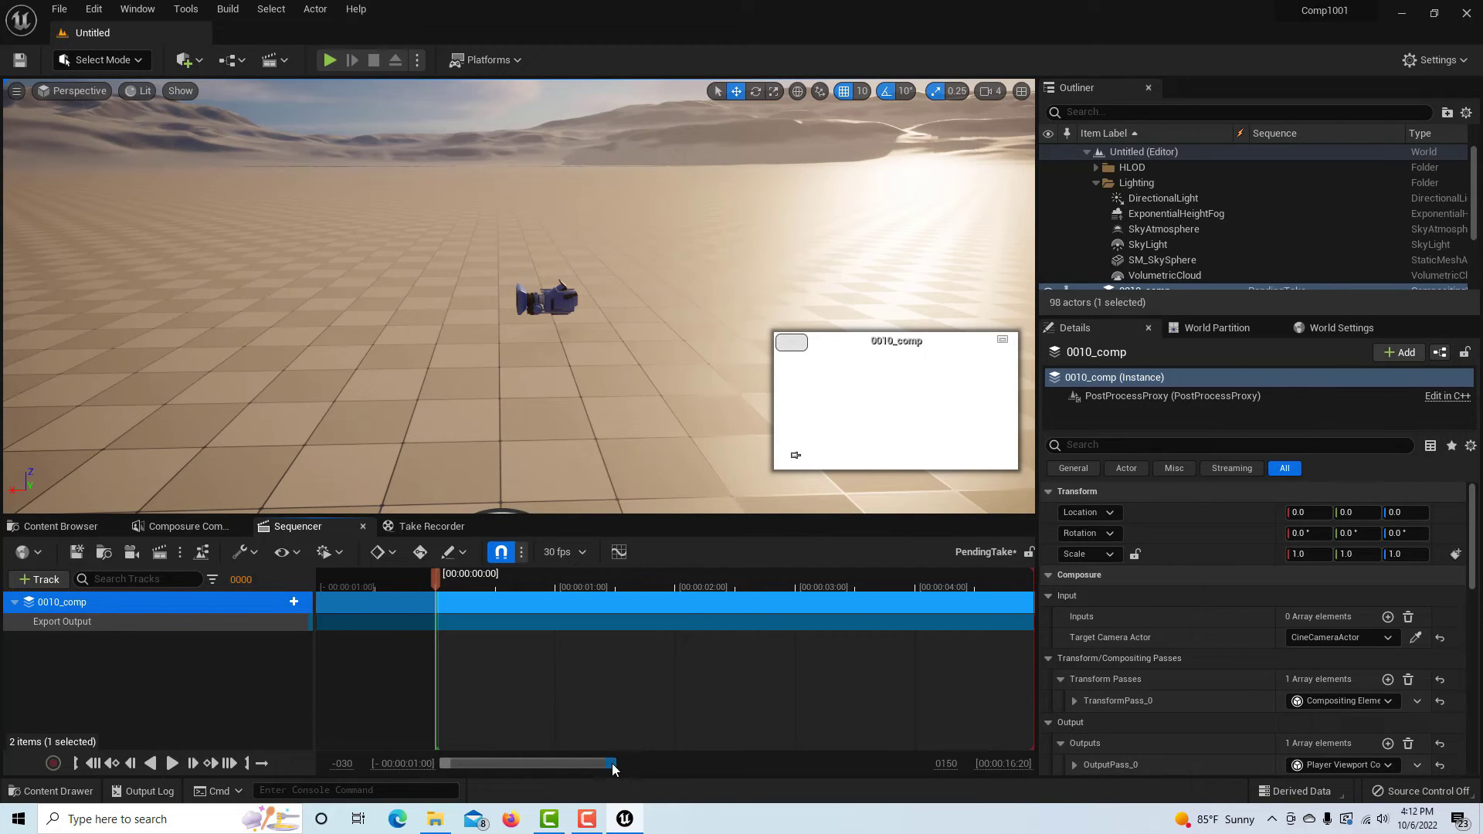
pyautogui.moveTo(442, 763)
pyautogui.mouseDown()
pyautogui.moveTo(468, 765)
pyautogui.moveTo(440, 764)
pyautogui.mouseUp()
pyautogui.moveTo(617, 768); pyautogui.dragTo(855, 766)
pyautogui.moveTo(585, 573); pyautogui.dragTo(876, 584)
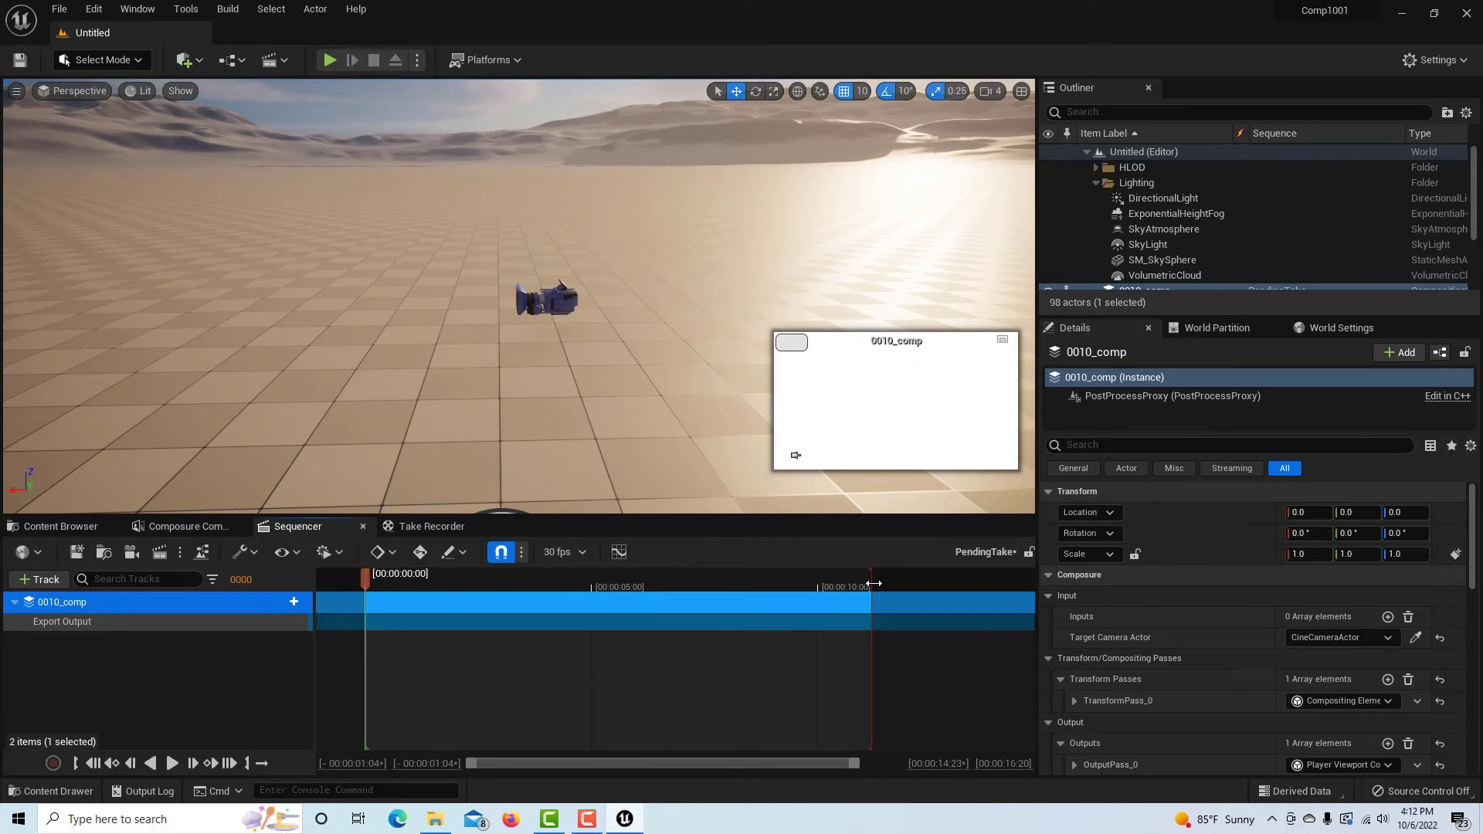
# Step: In the movie render settings, set the output format to Image Sequence (png)
pyautogui.click(160, 553)
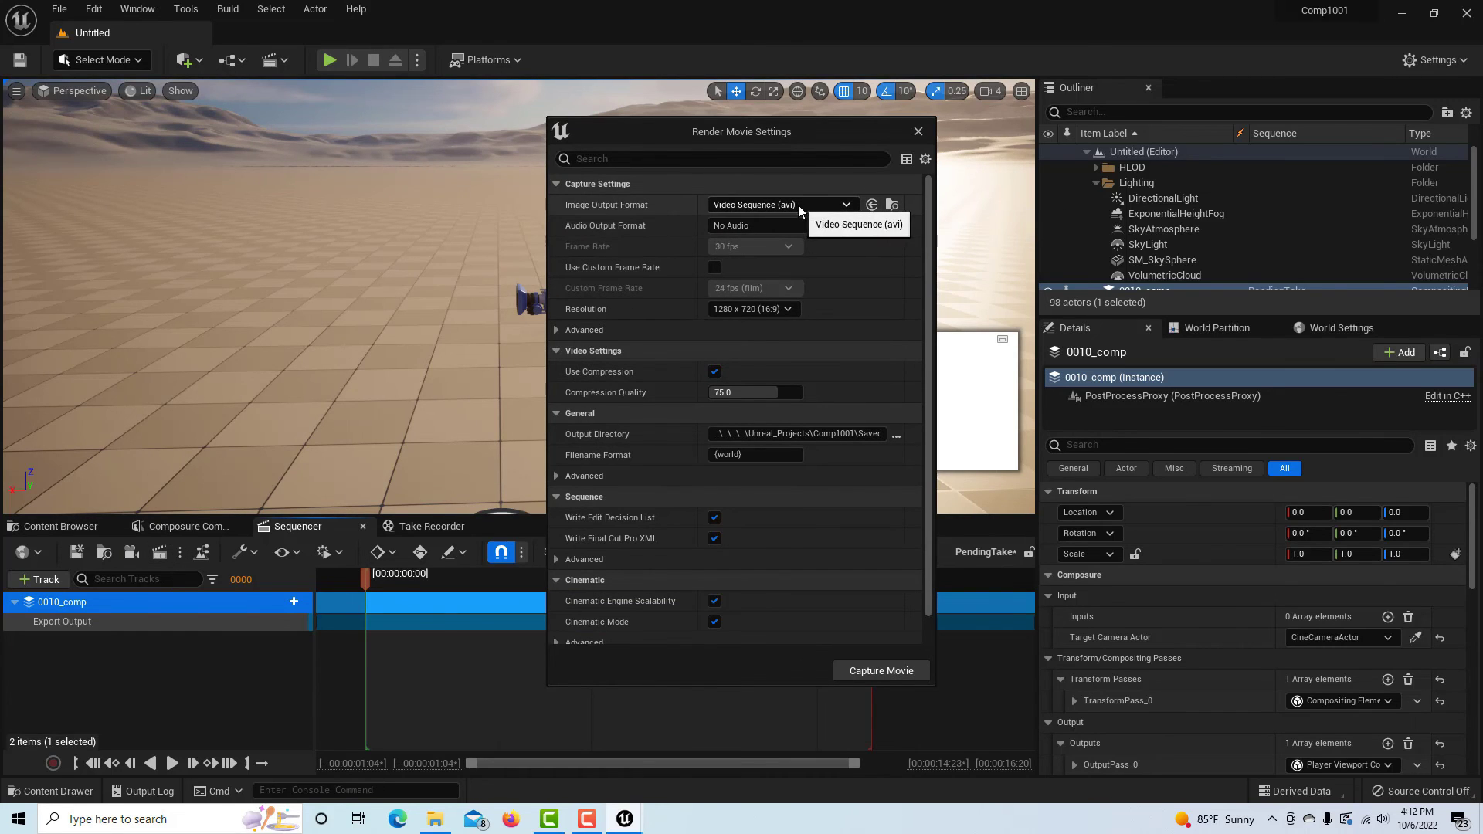
pyautogui.click(845, 205)
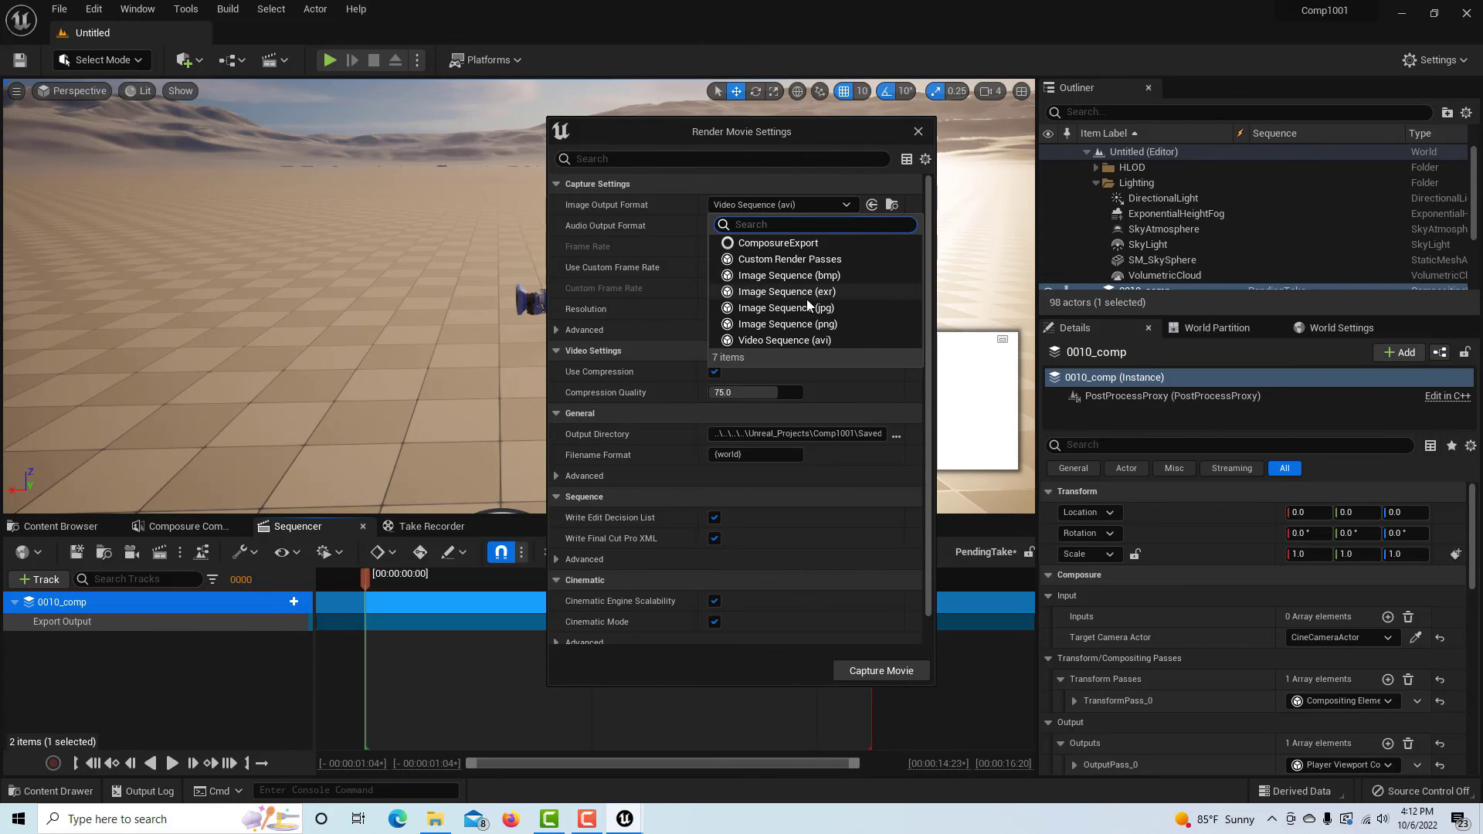
pyautogui.click(809, 324)
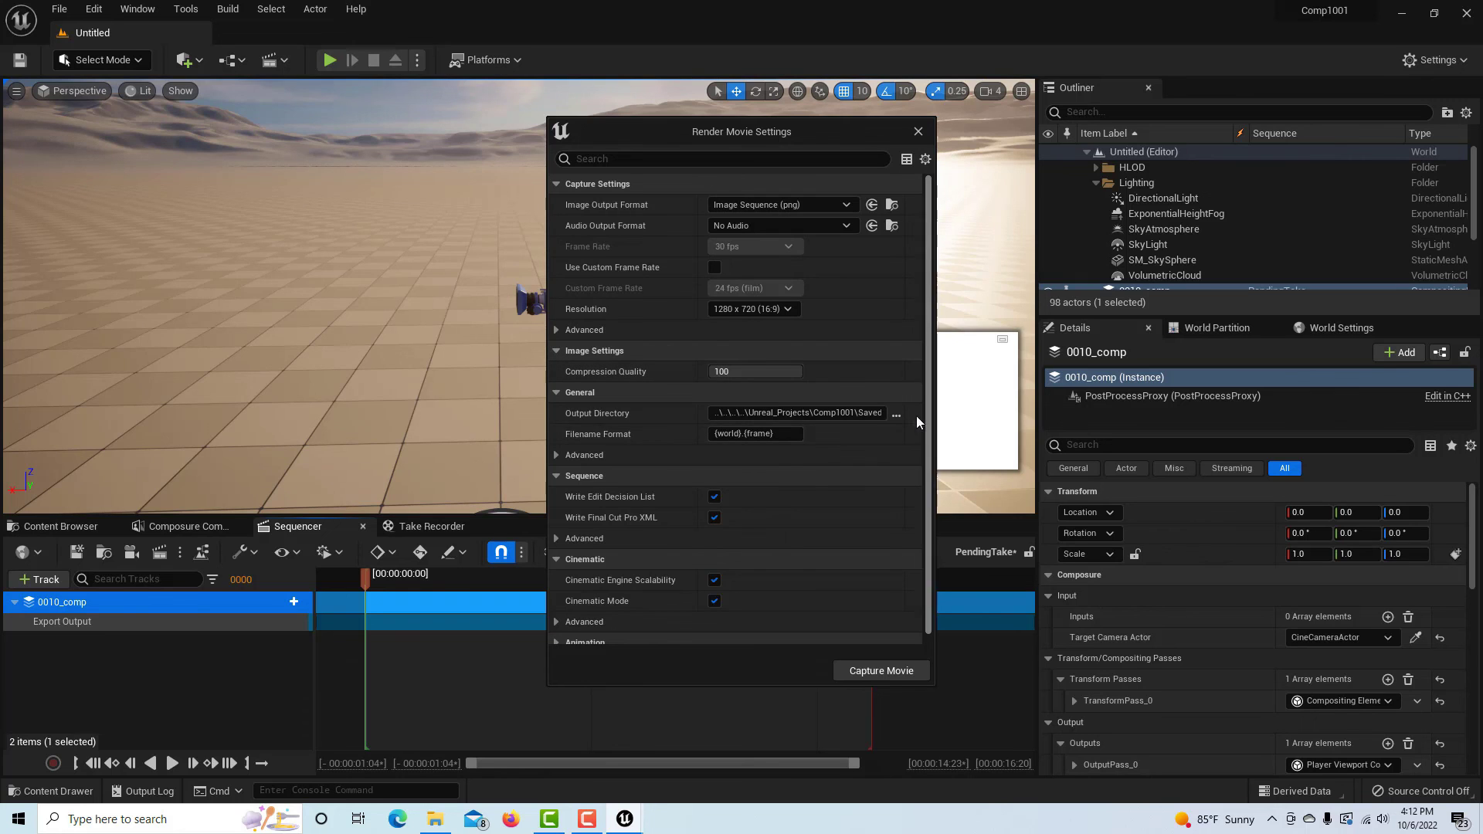
# Step: Set the output directory to the desktop's New folder (2) and start the capture
pyautogui.click(897, 415)
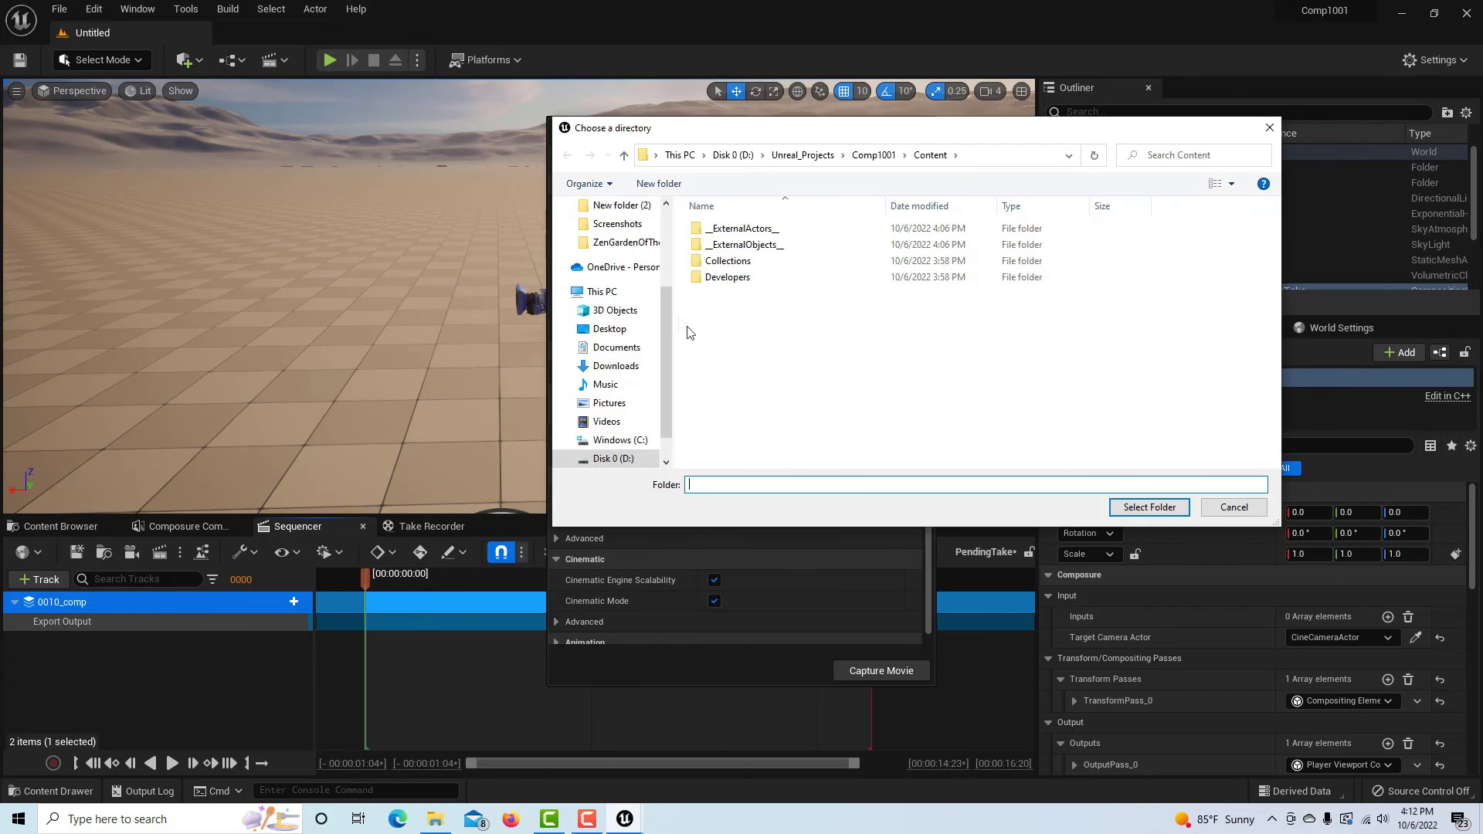
pyautogui.click(621, 208)
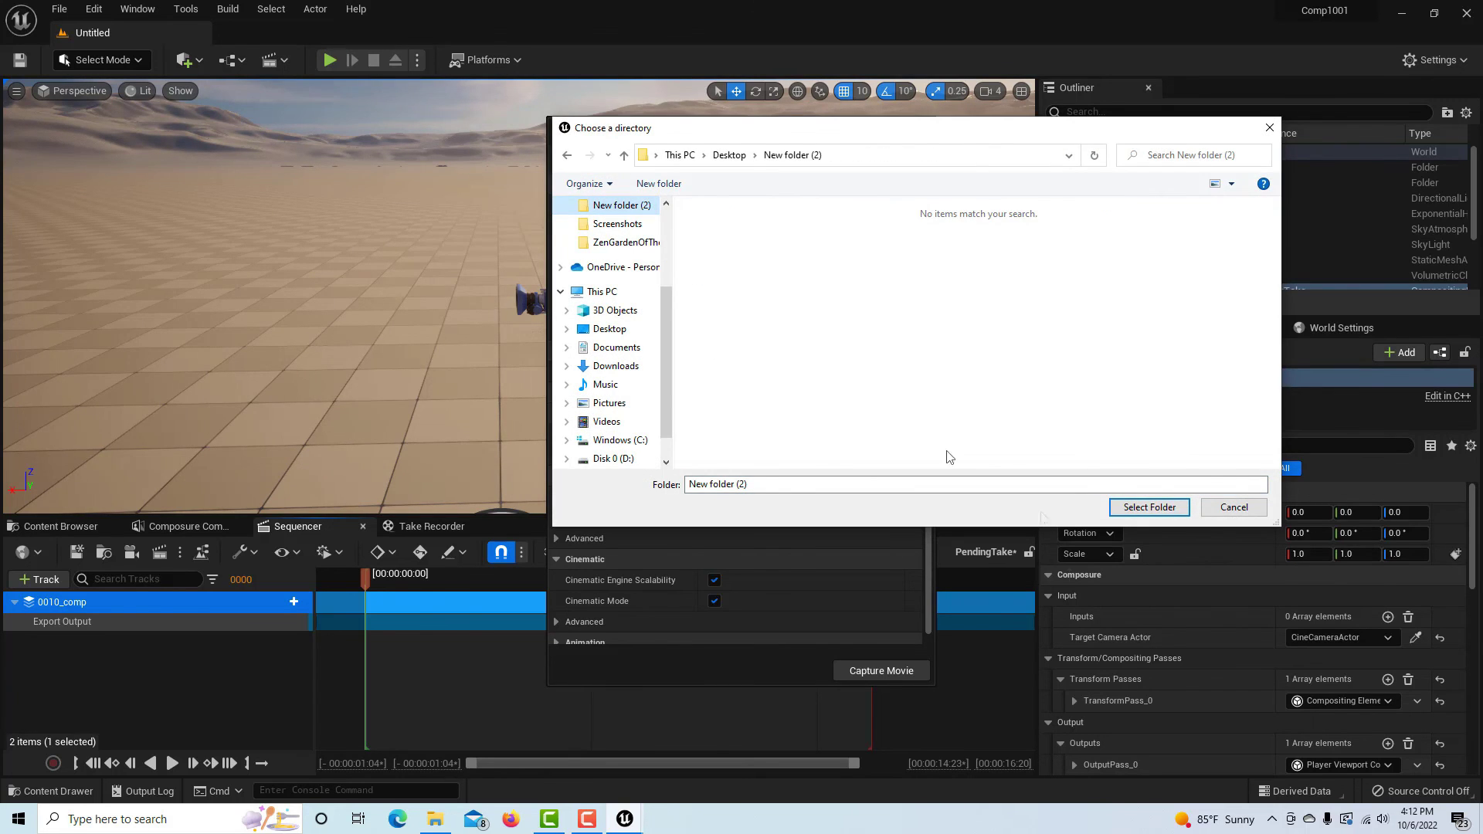
pyautogui.click(1151, 507)
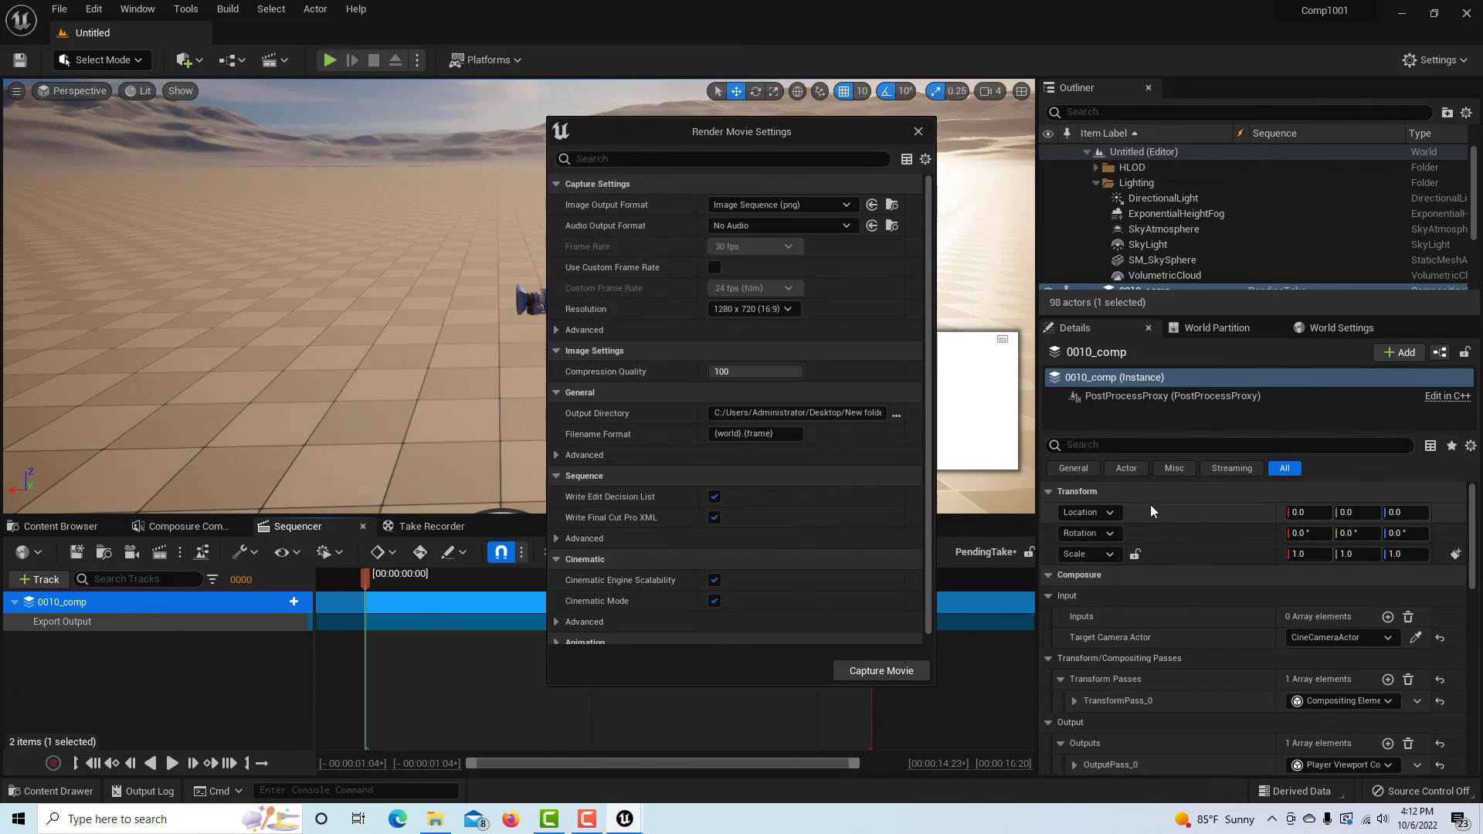
pyautogui.click(882, 670)
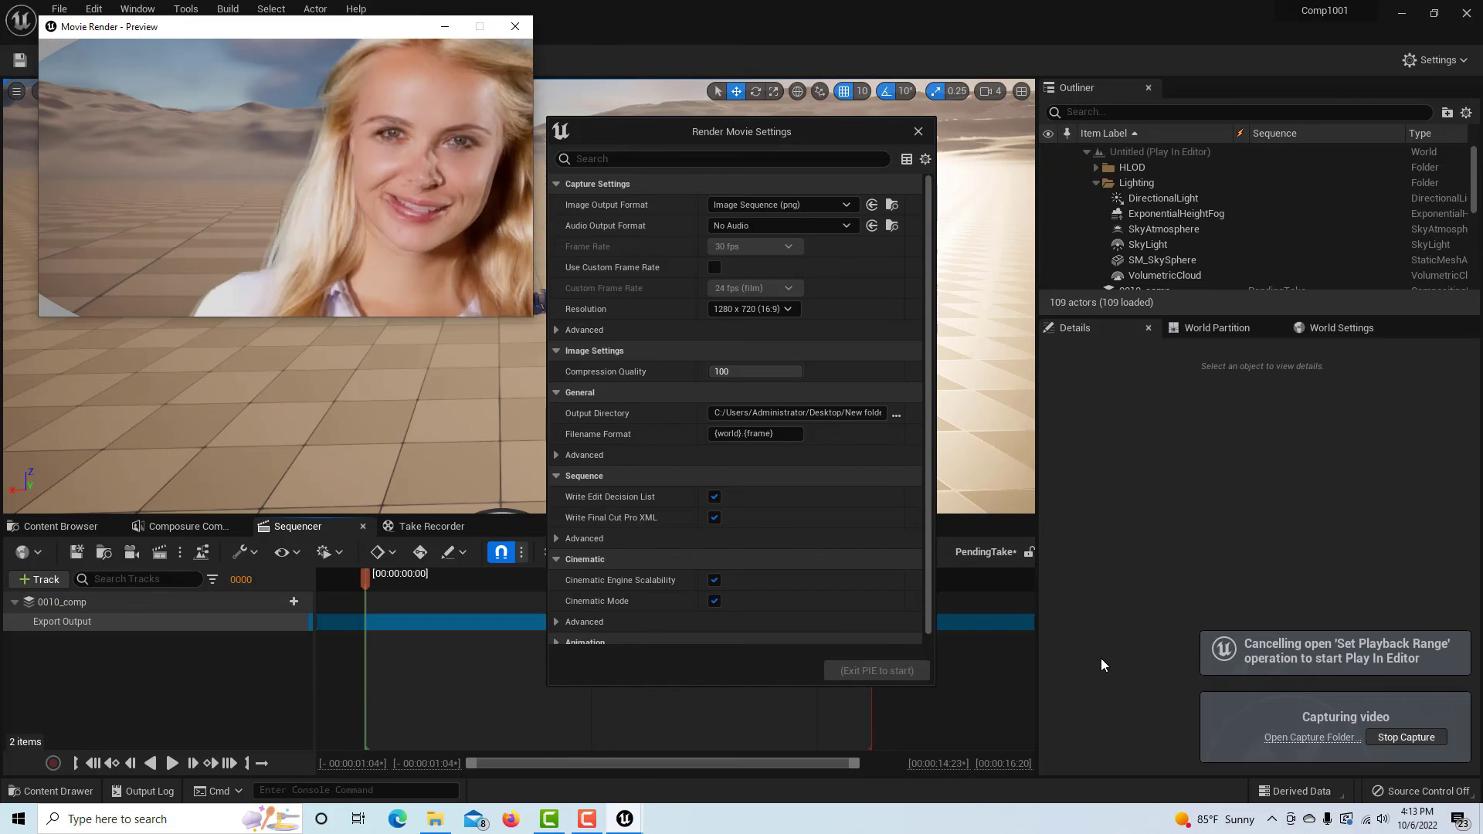